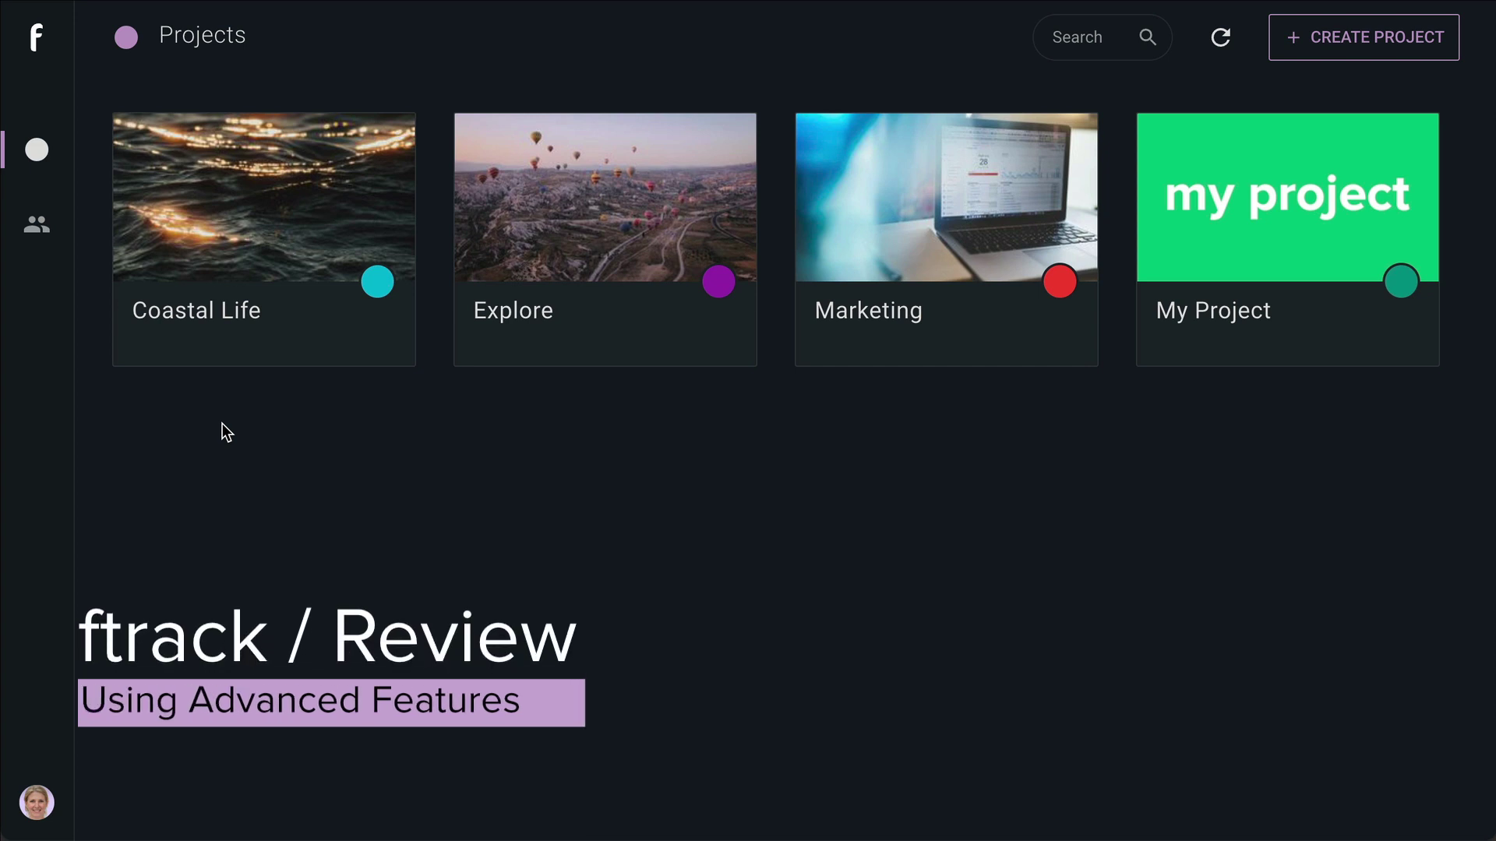
# Open the Sunset sequence review in the Coastal Life project.
pyautogui.click(269, 204)
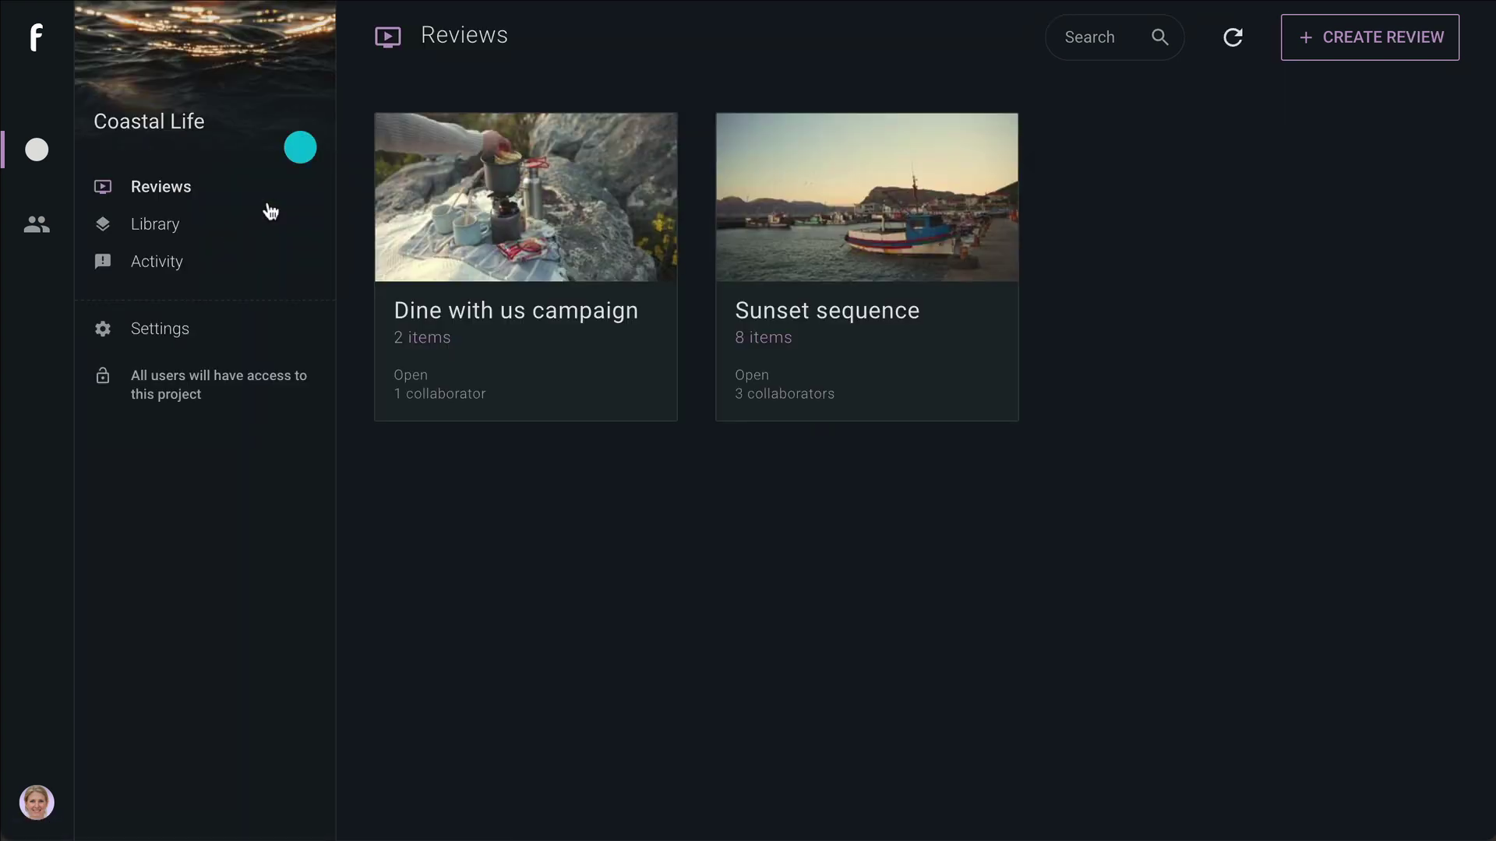
pyautogui.click(857, 201)
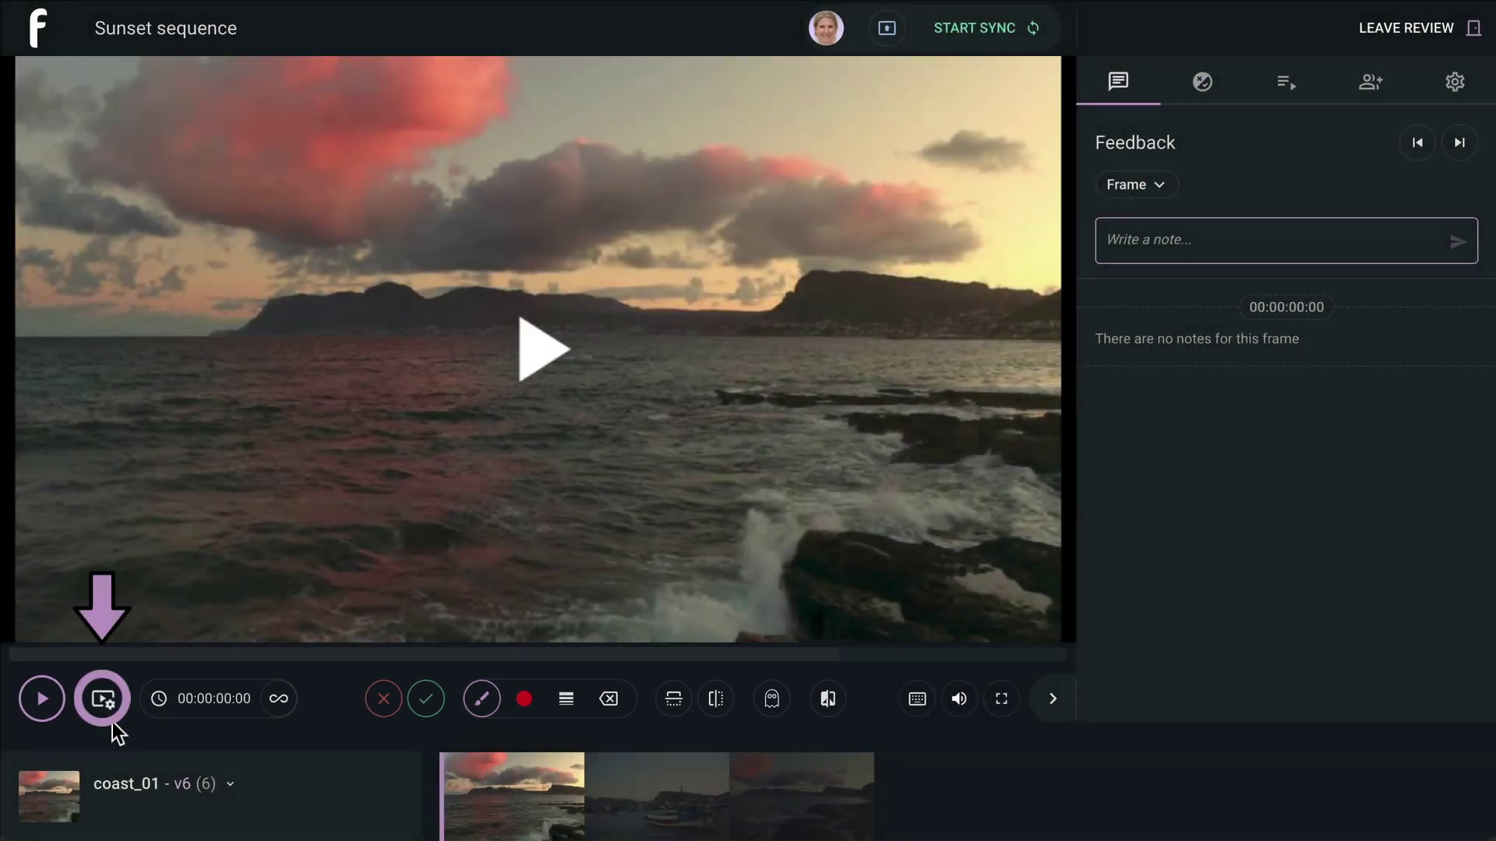
# Play the coast_01 clip at 0.25x speed, switch the speed to 2x, and pause playback.
pyautogui.click(109, 705)
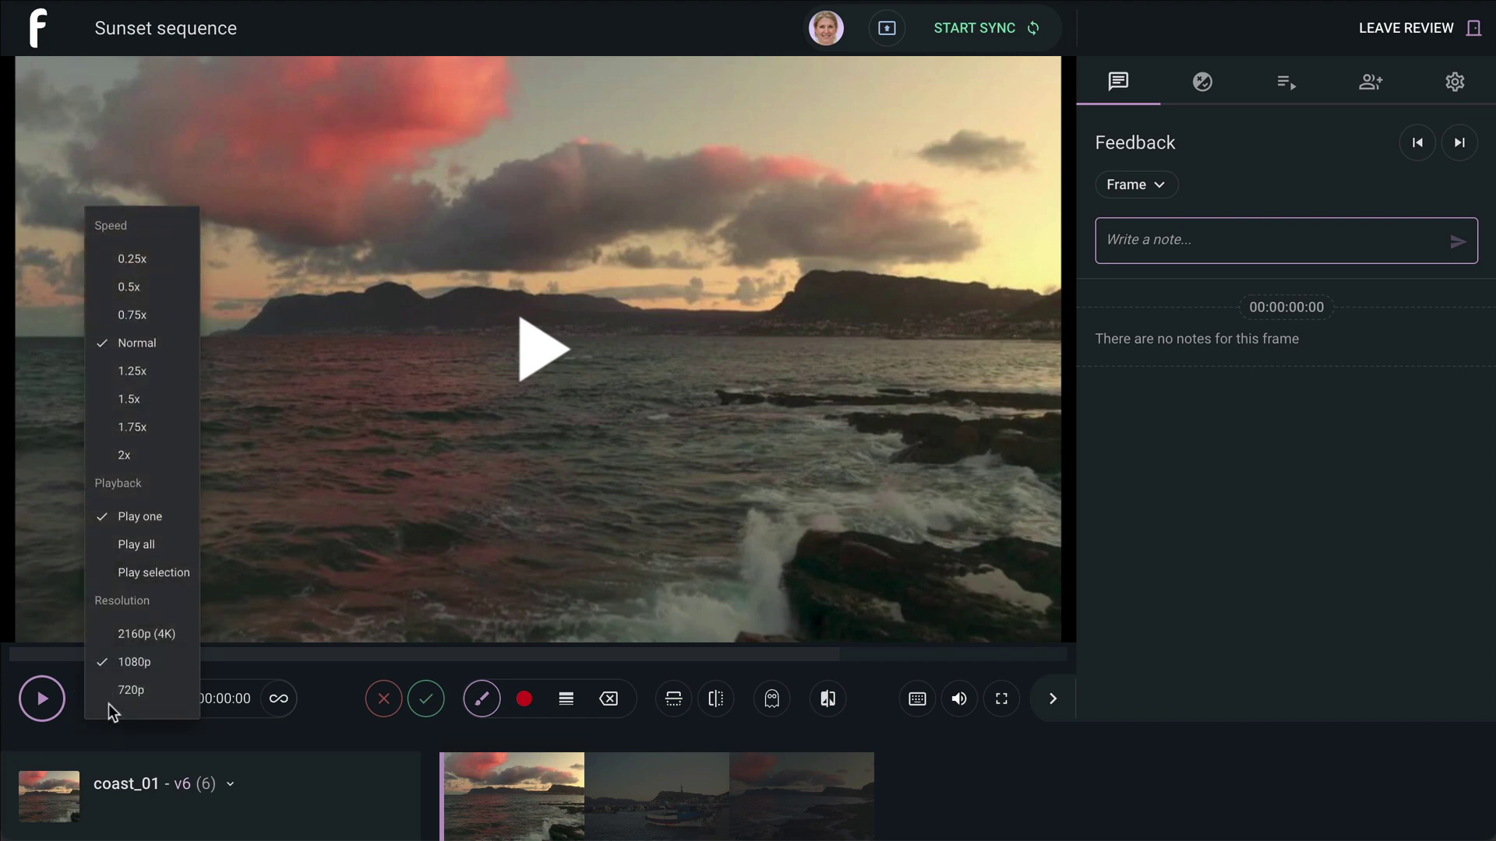
pyautogui.press('space')
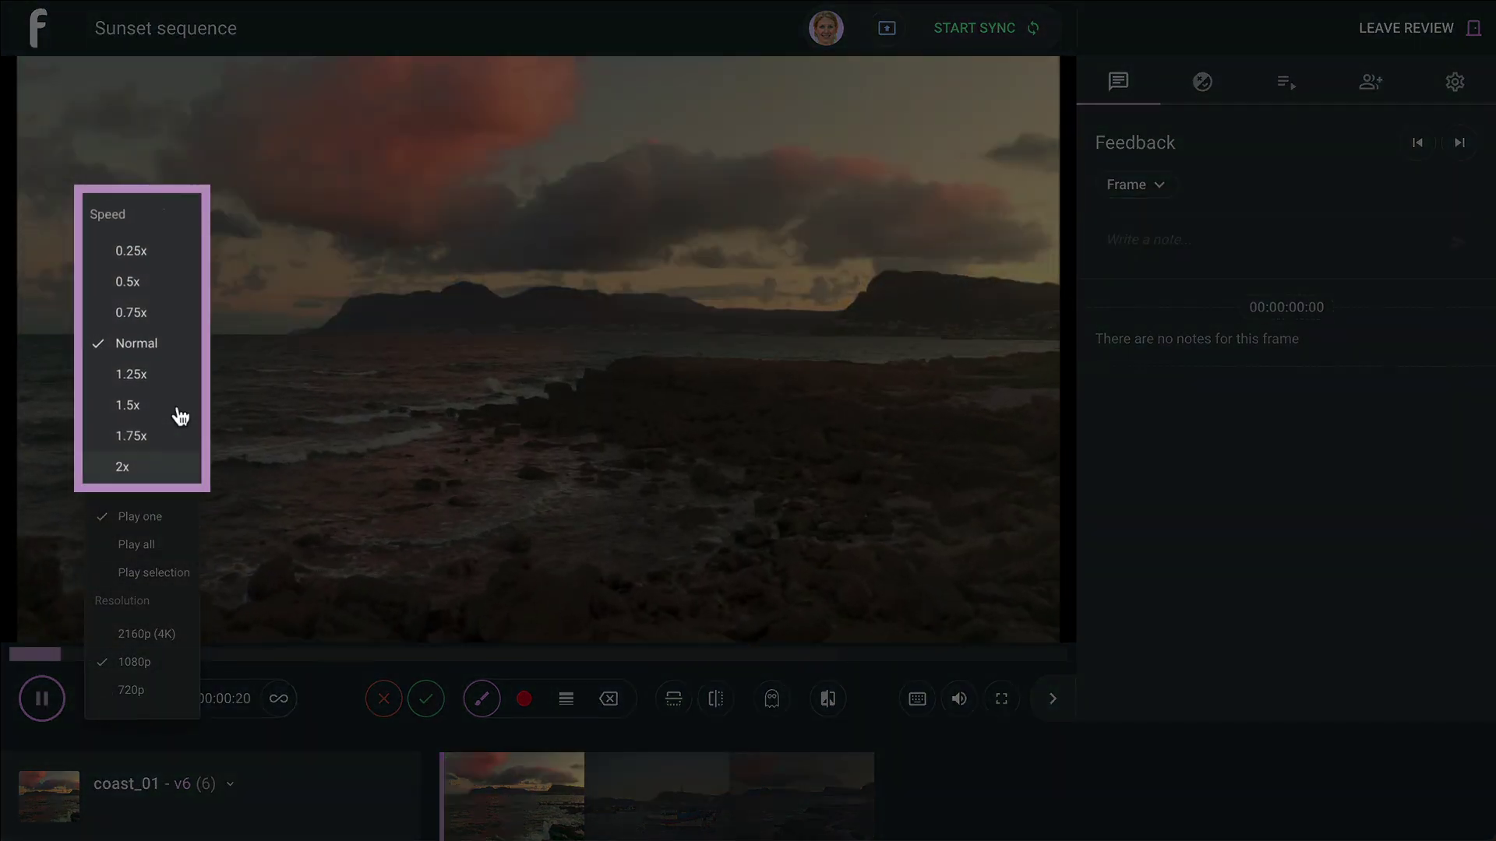
pyautogui.click(162, 253)
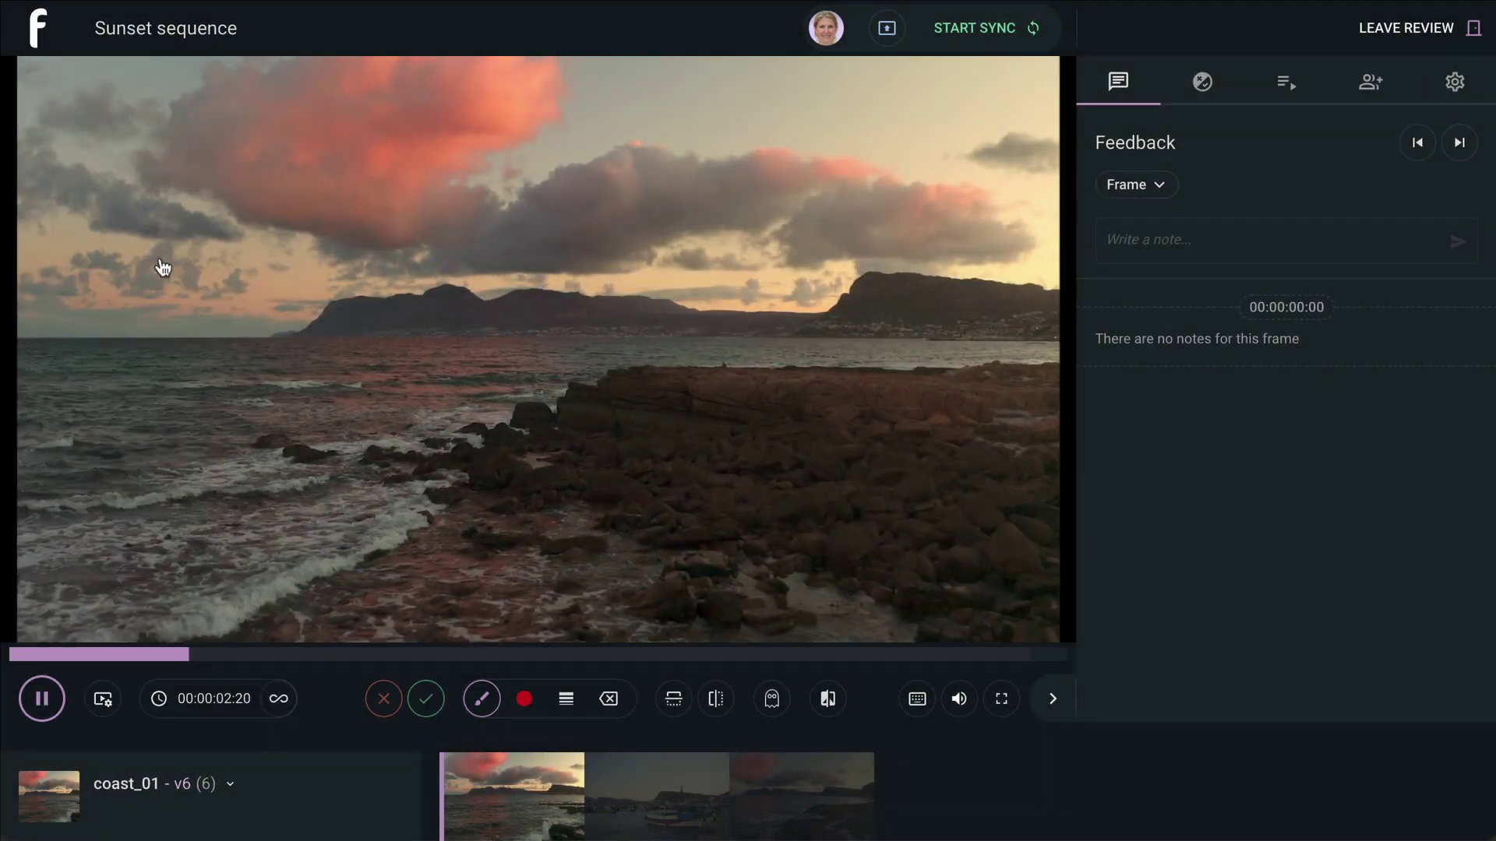
pyautogui.click(103, 700)
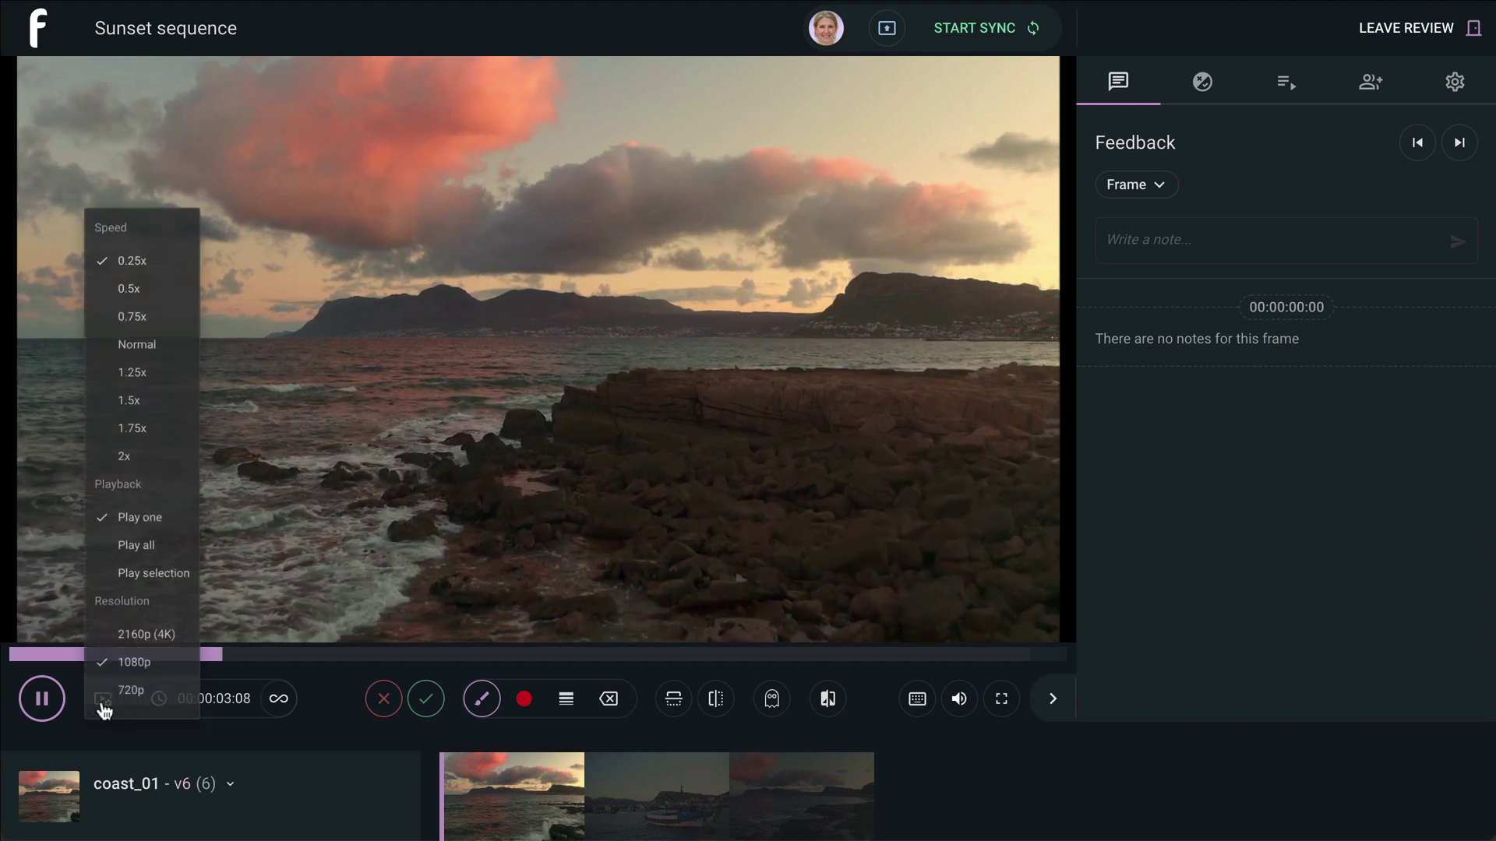
pyautogui.click(148, 457)
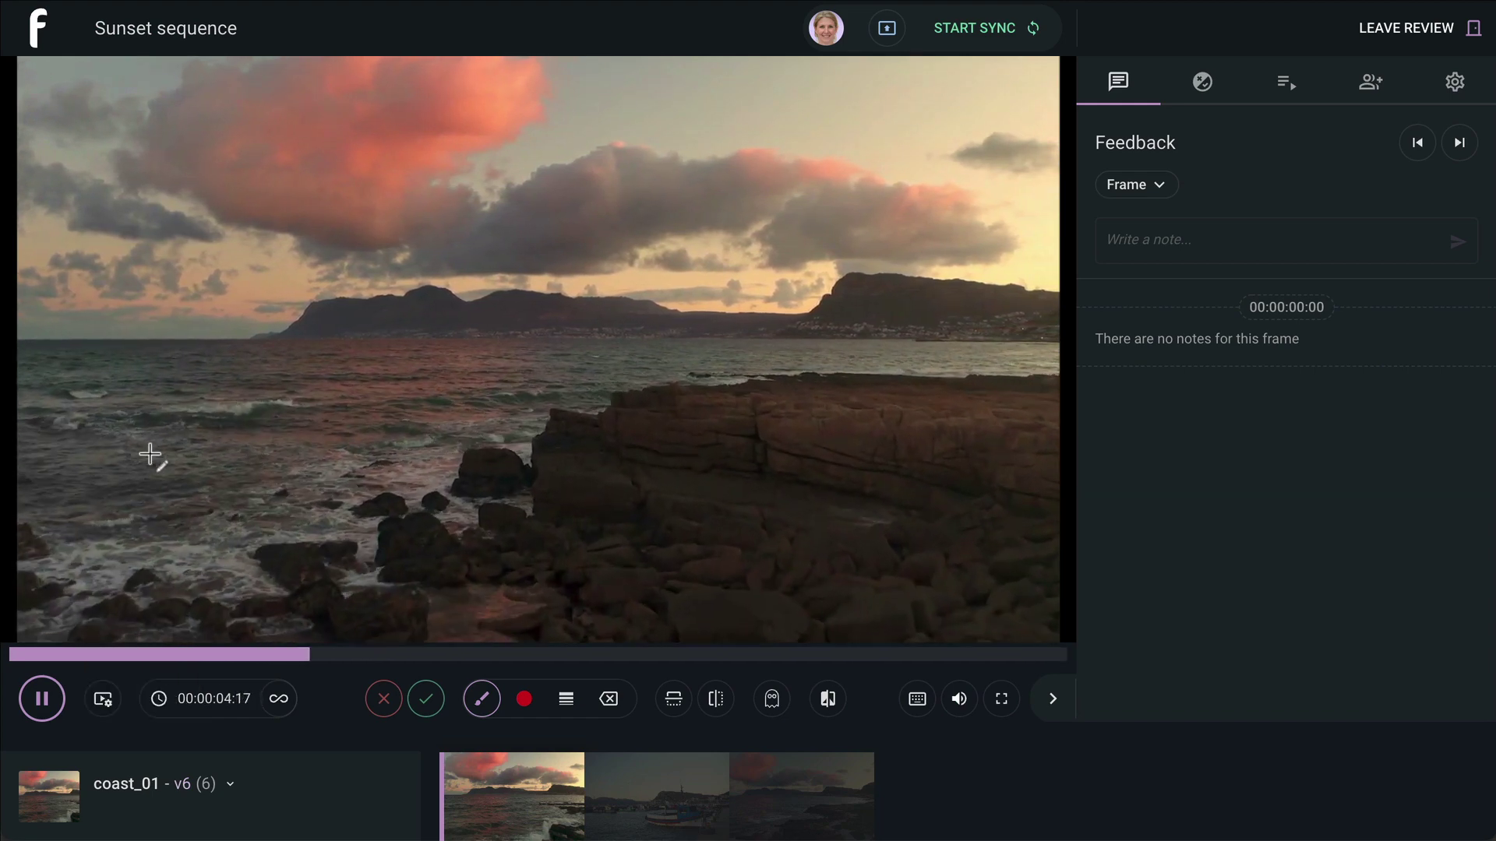
pyautogui.press('space')
# Set the playback mode to Play all so every clip in the review plays in sequence.
pyautogui.click(104, 705)
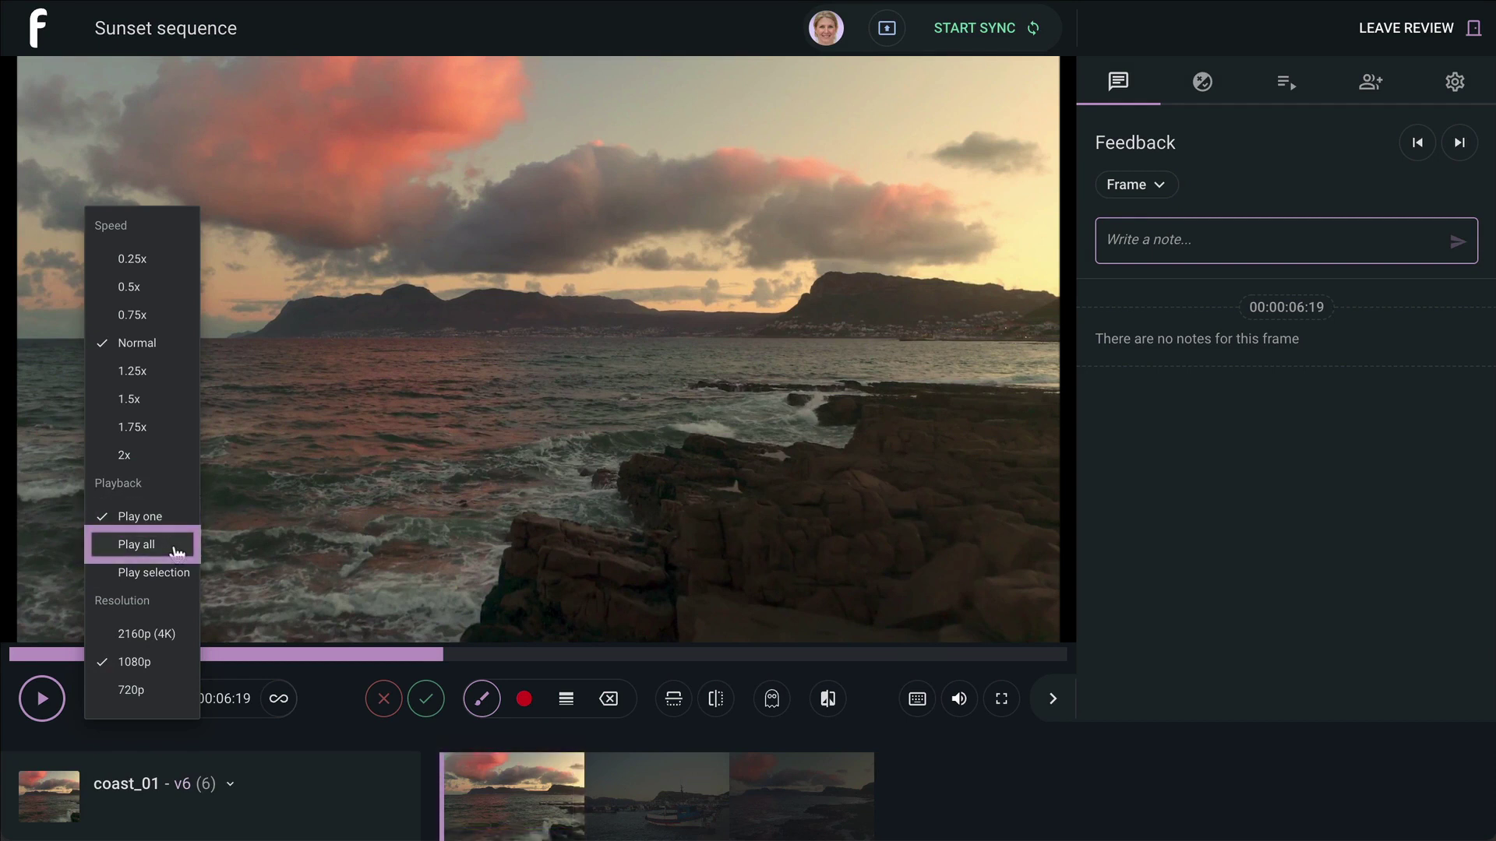
pyautogui.click(176, 549)
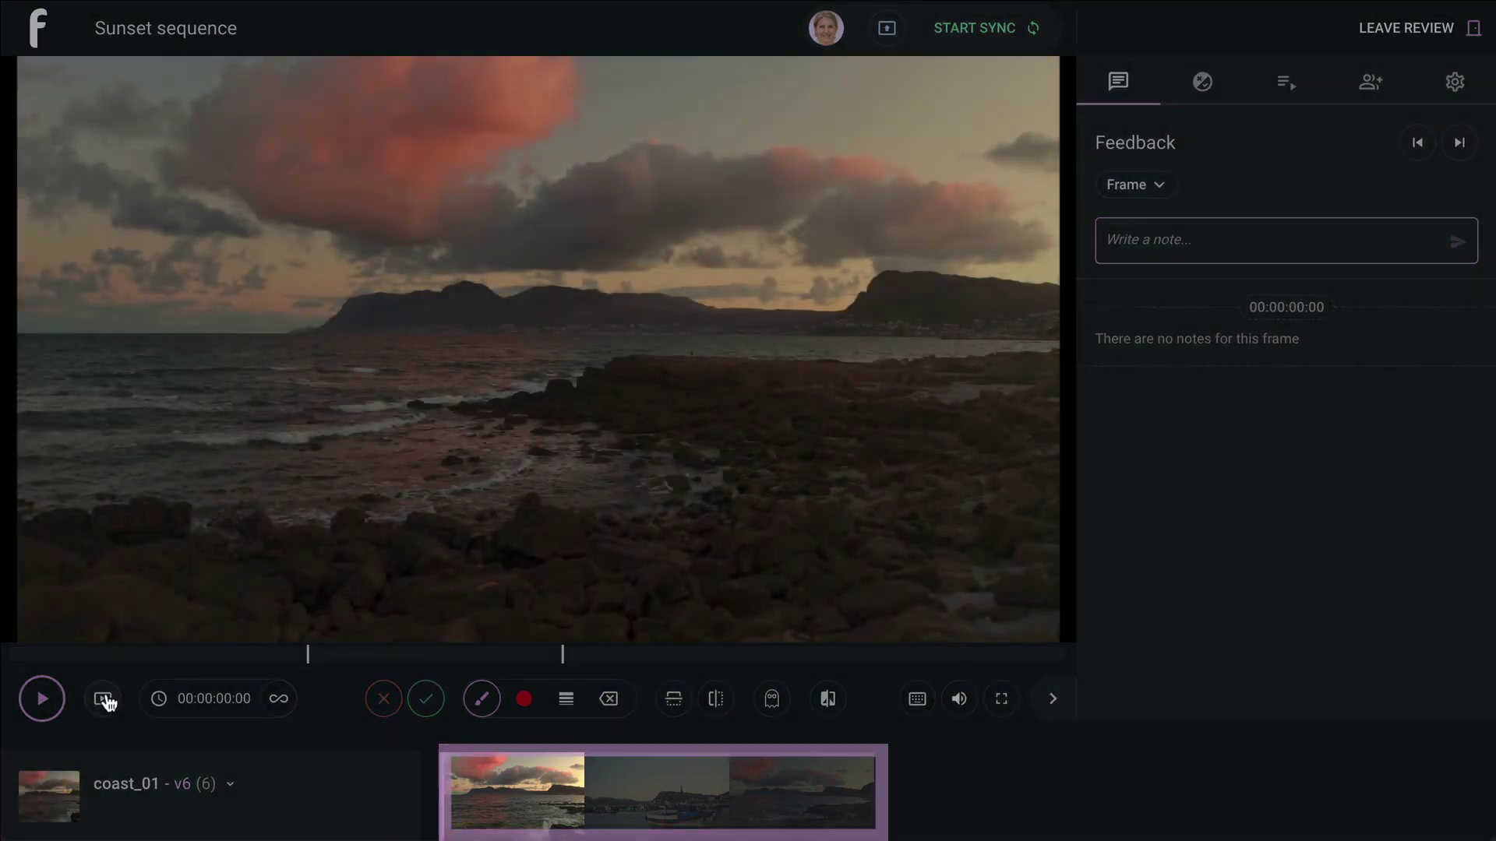
pyautogui.click(103, 699)
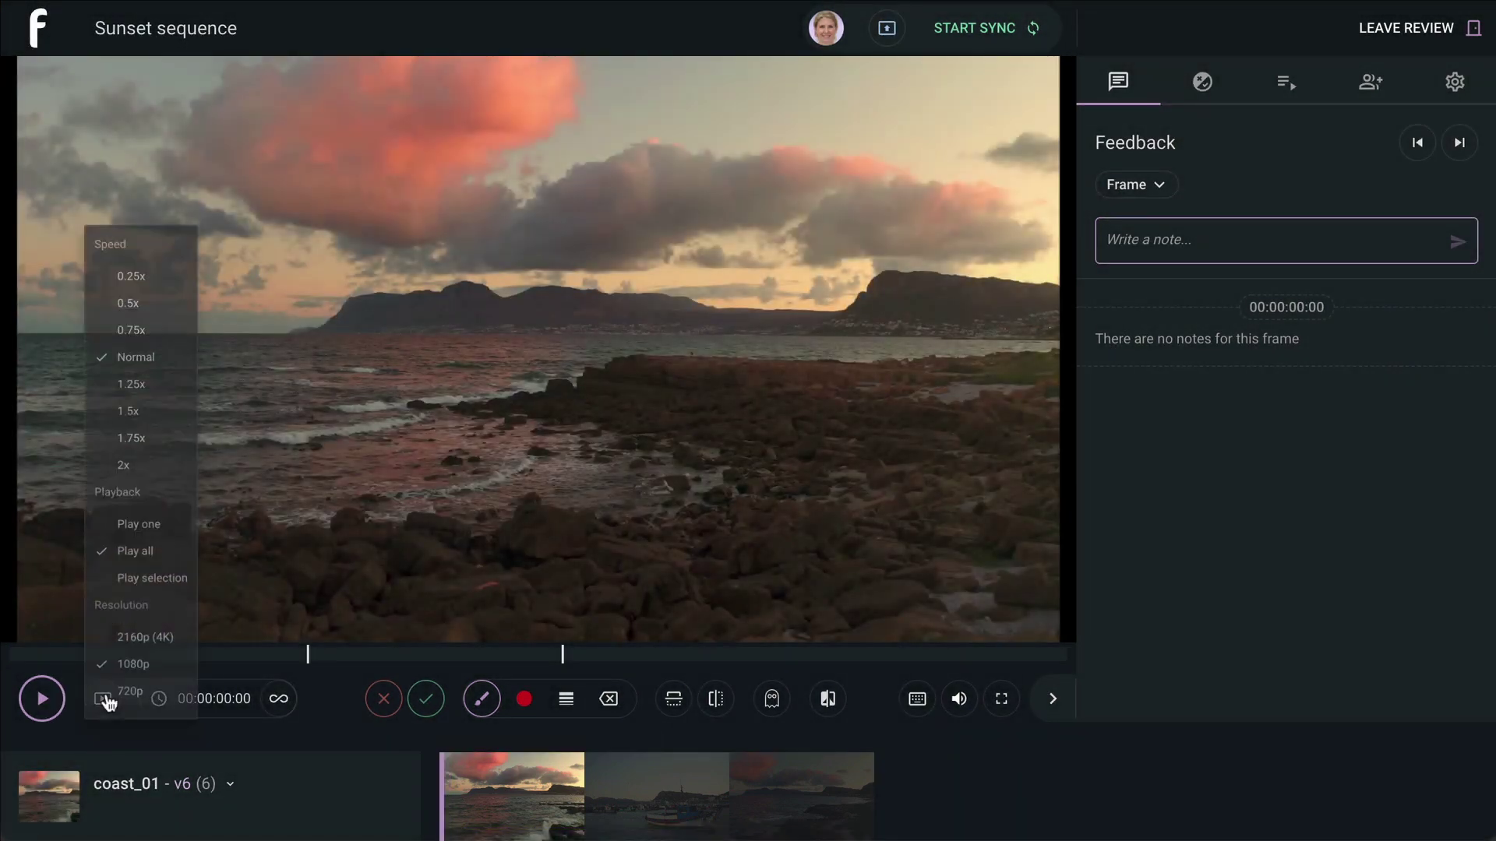
pyautogui.click(173, 573)
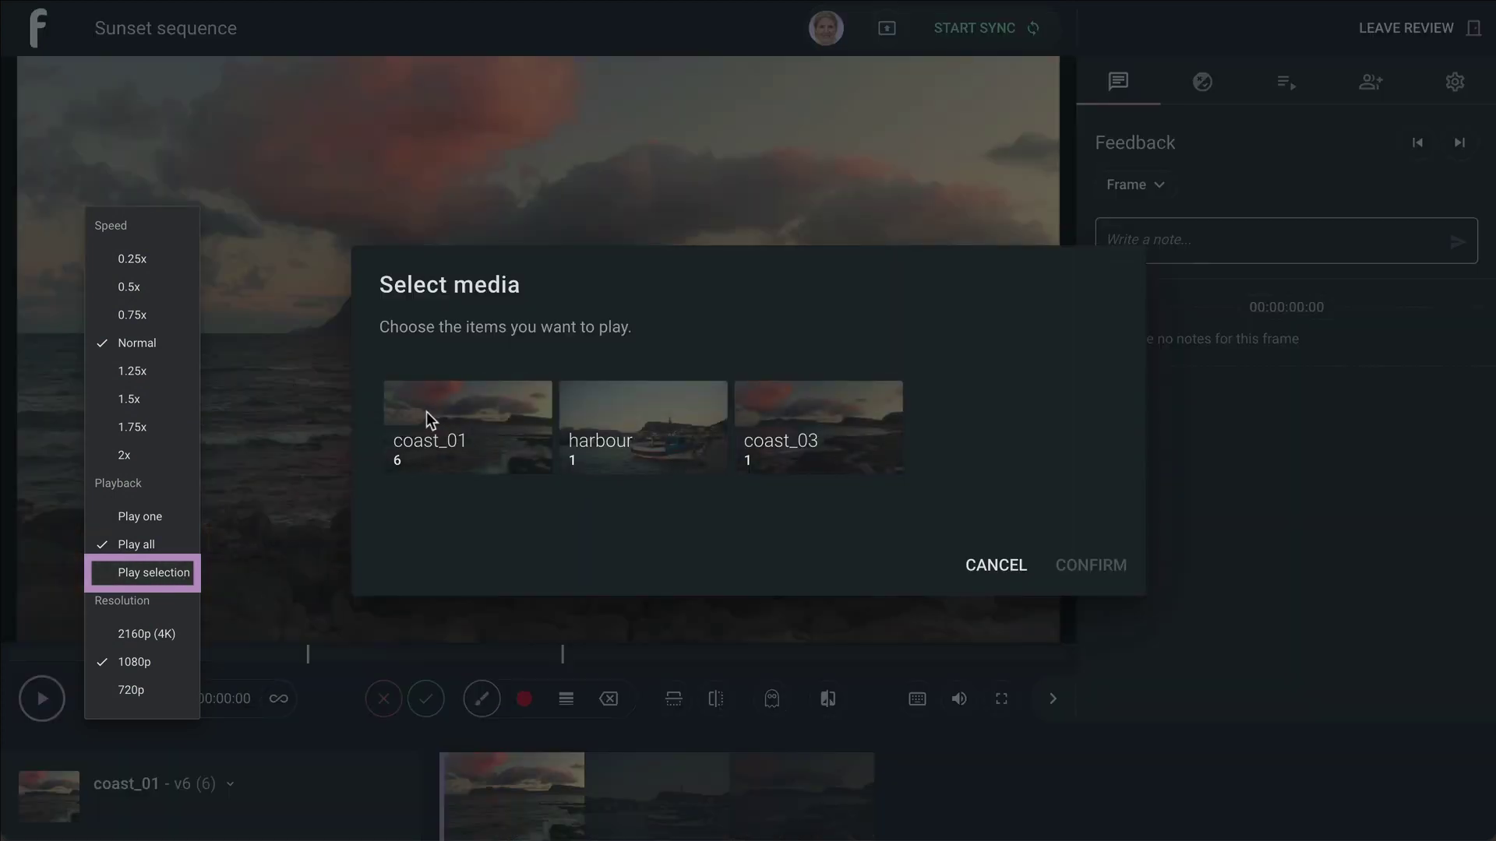
pyautogui.click(402, 403)
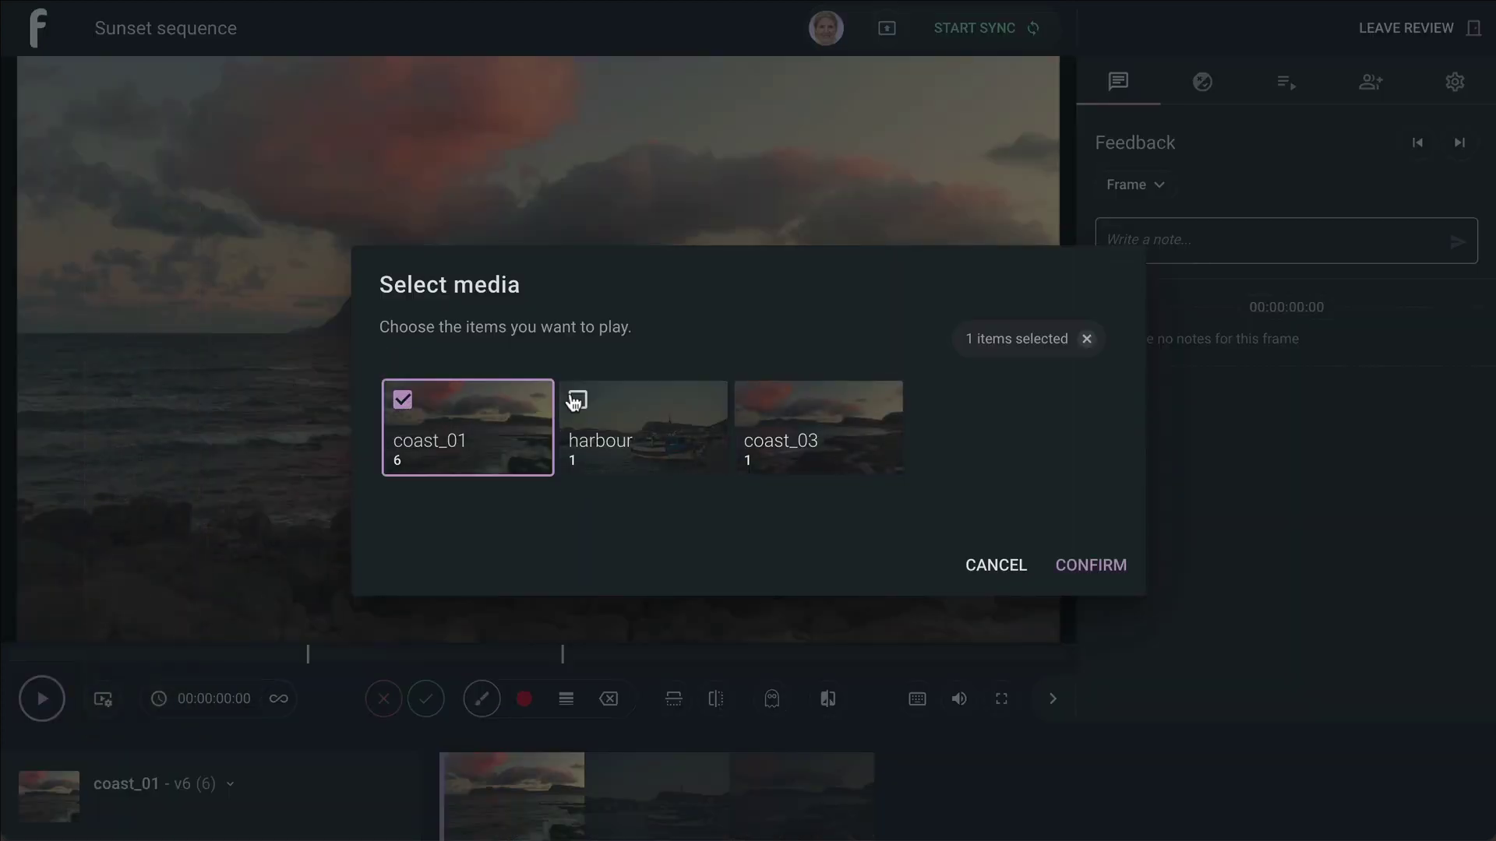
pyautogui.click(577, 400)
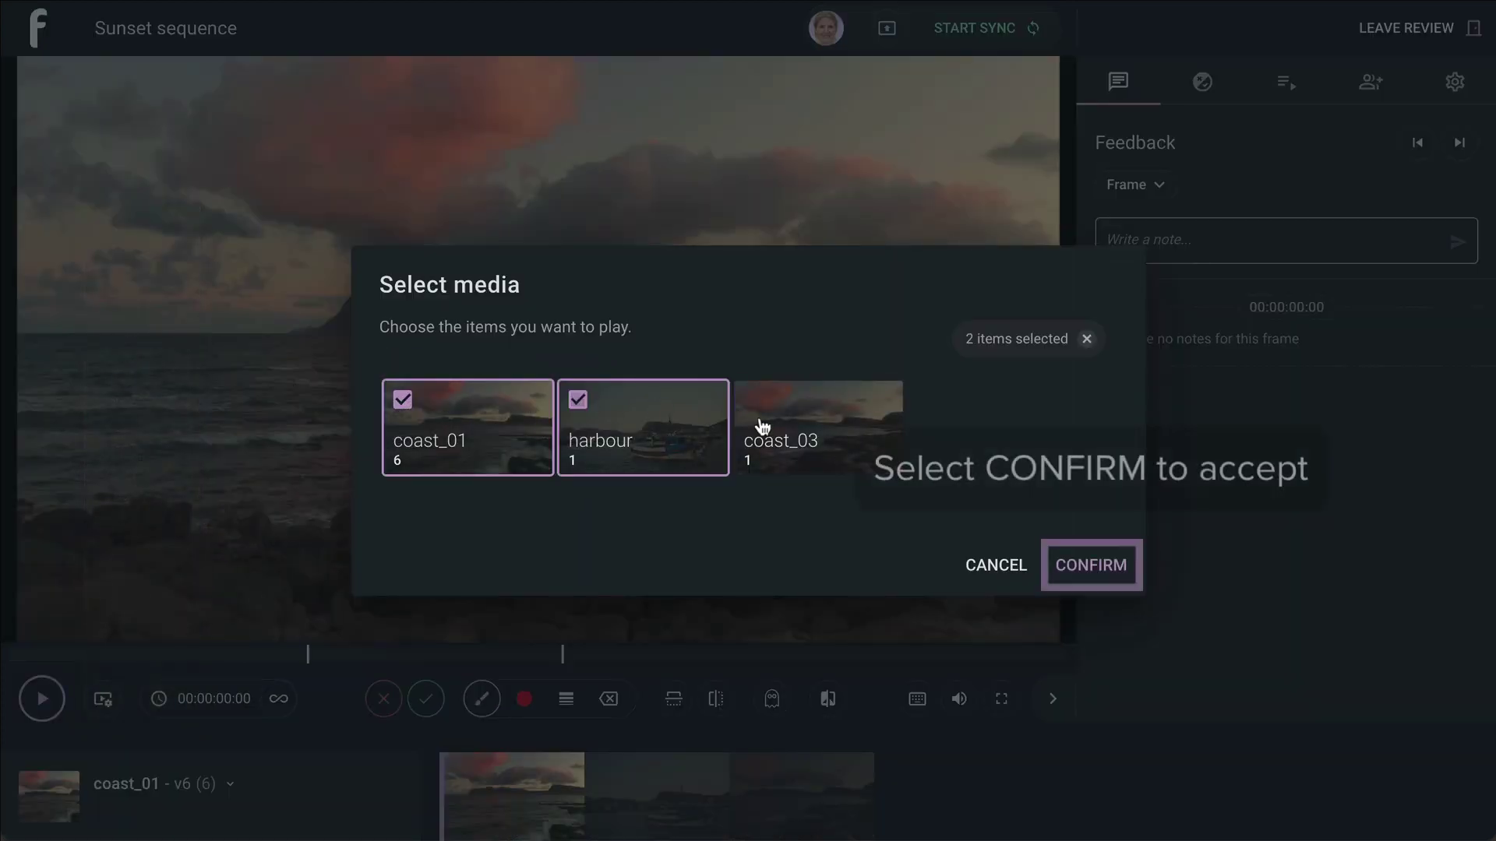
pyautogui.click(986, 573)
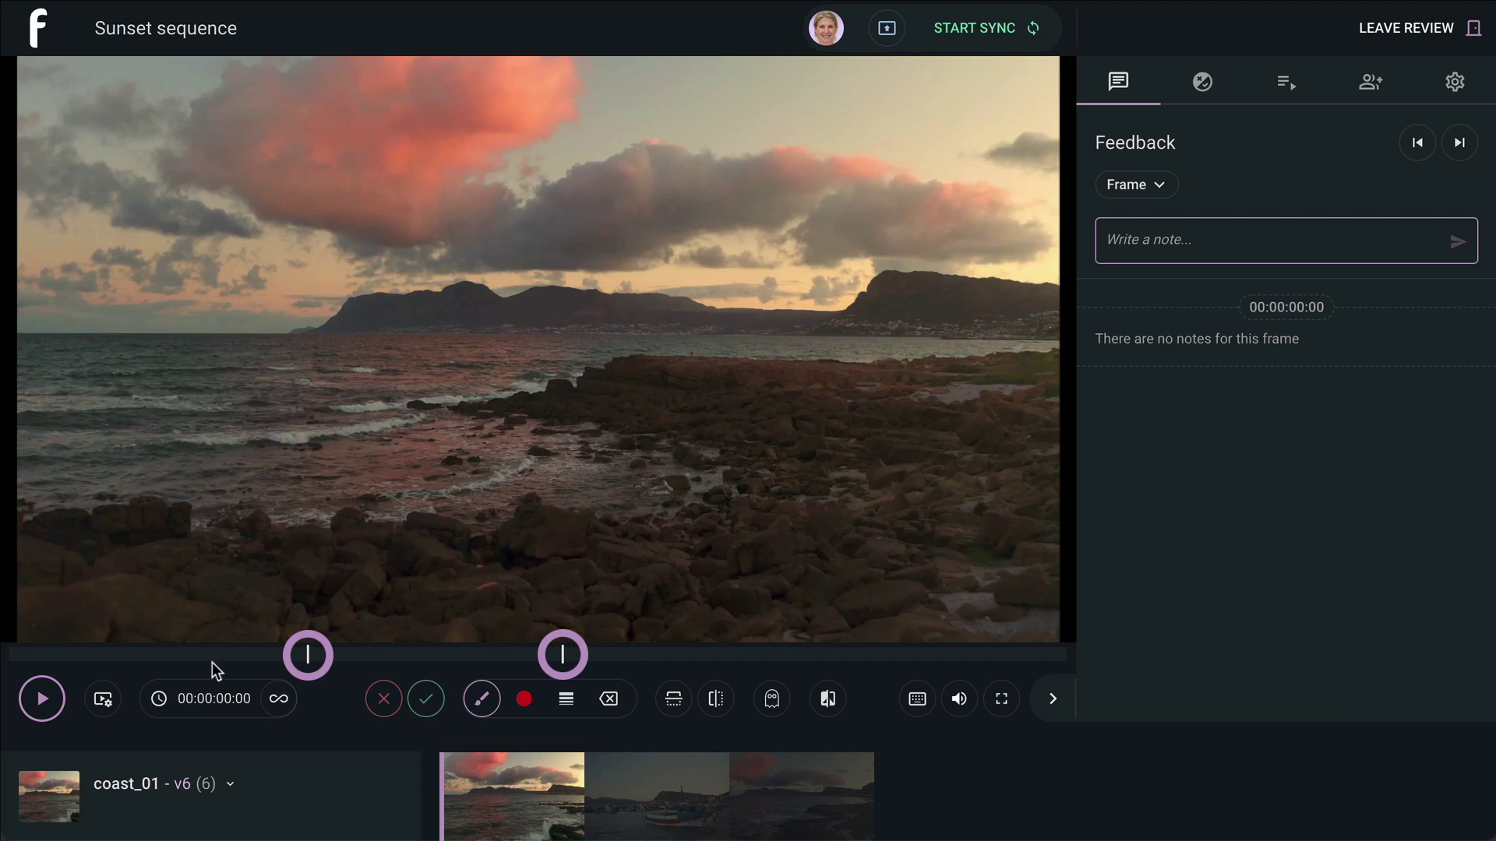
# Scrub the combined timeline across both clip boundaries, through harbour and just into coast_03.
pyautogui.moveTo(273, 661); pyautogui.dragTo(296, 663)
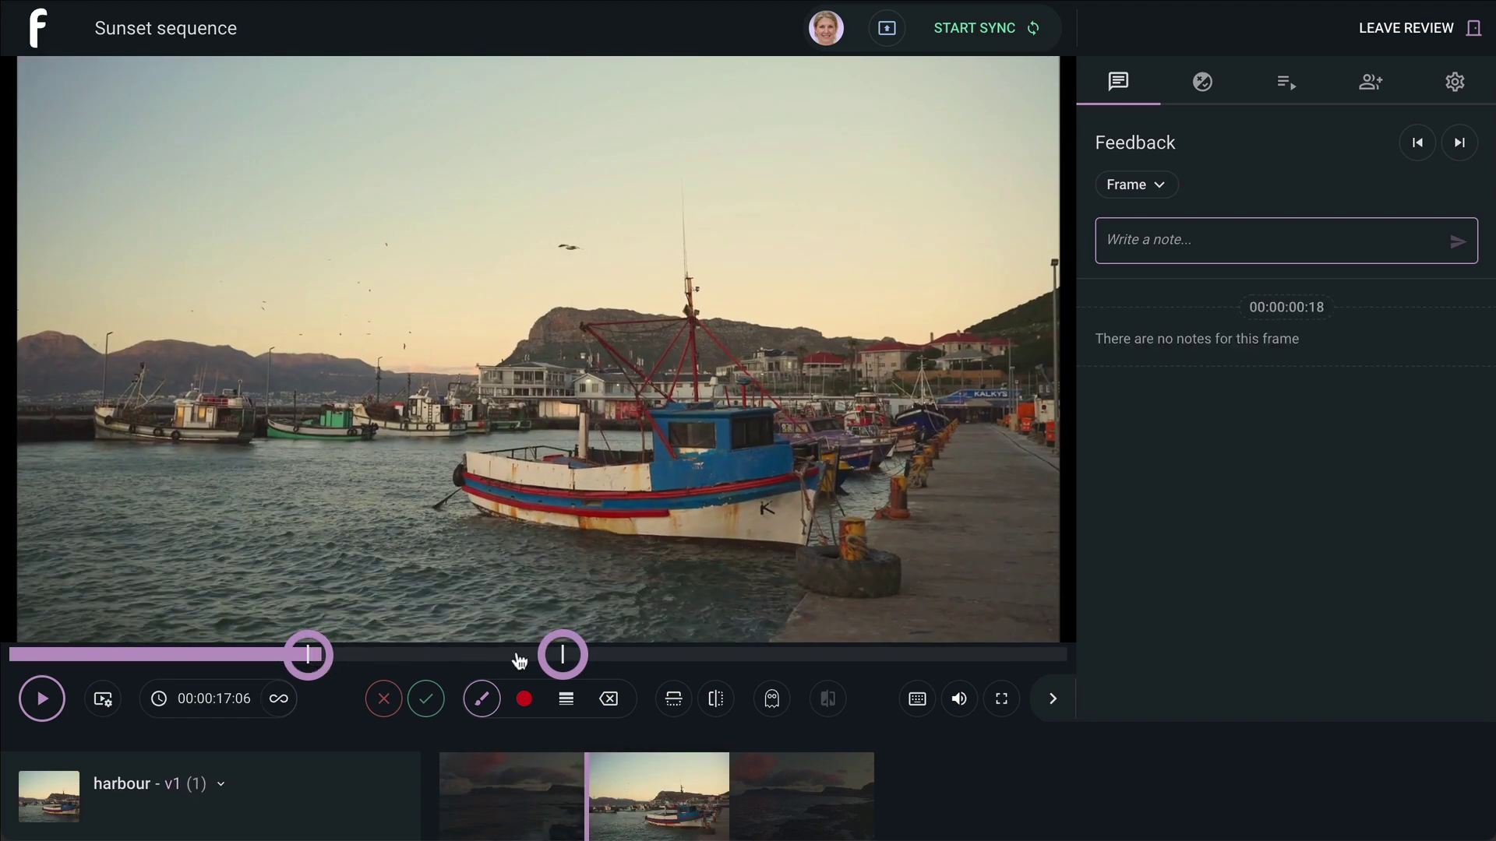
pyautogui.moveTo(519, 662); pyautogui.dragTo(583, 663)
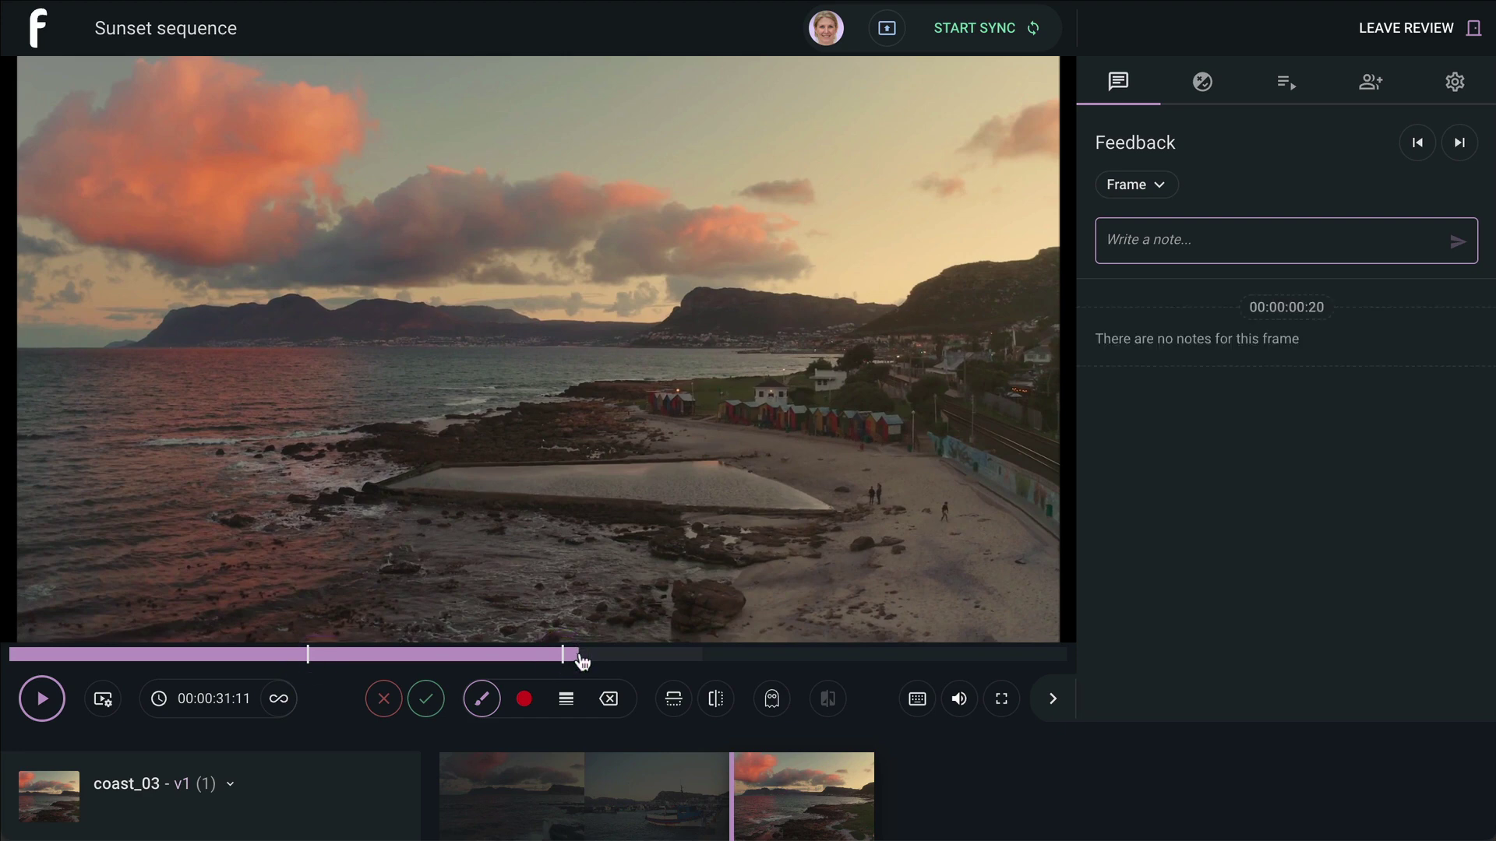
# Set the playback mode to Play one and turn looping off for the coast_03 clip.
pyautogui.click(103, 700)
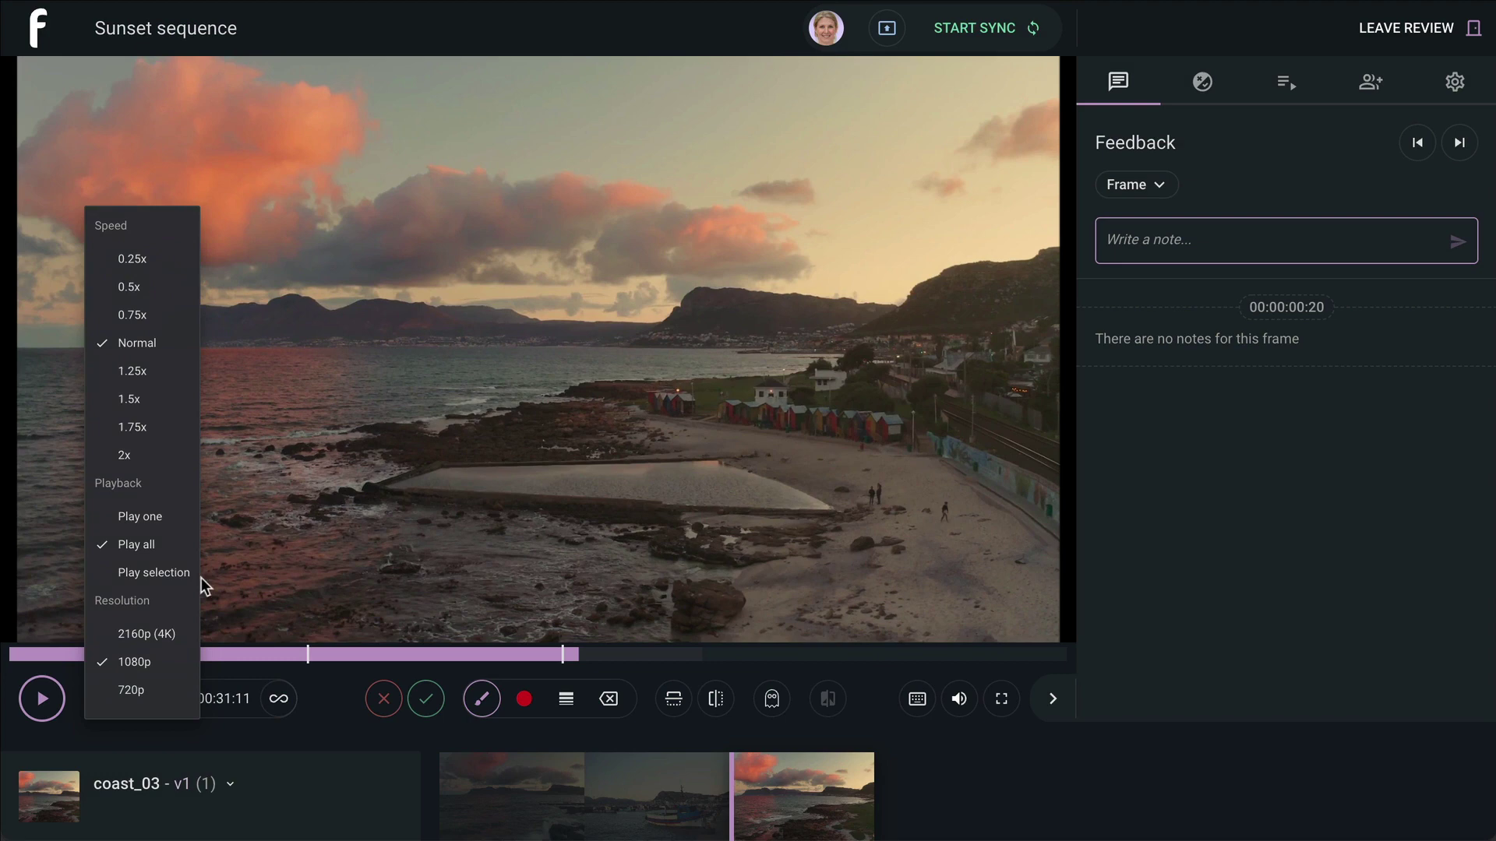
pyautogui.click(165, 518)
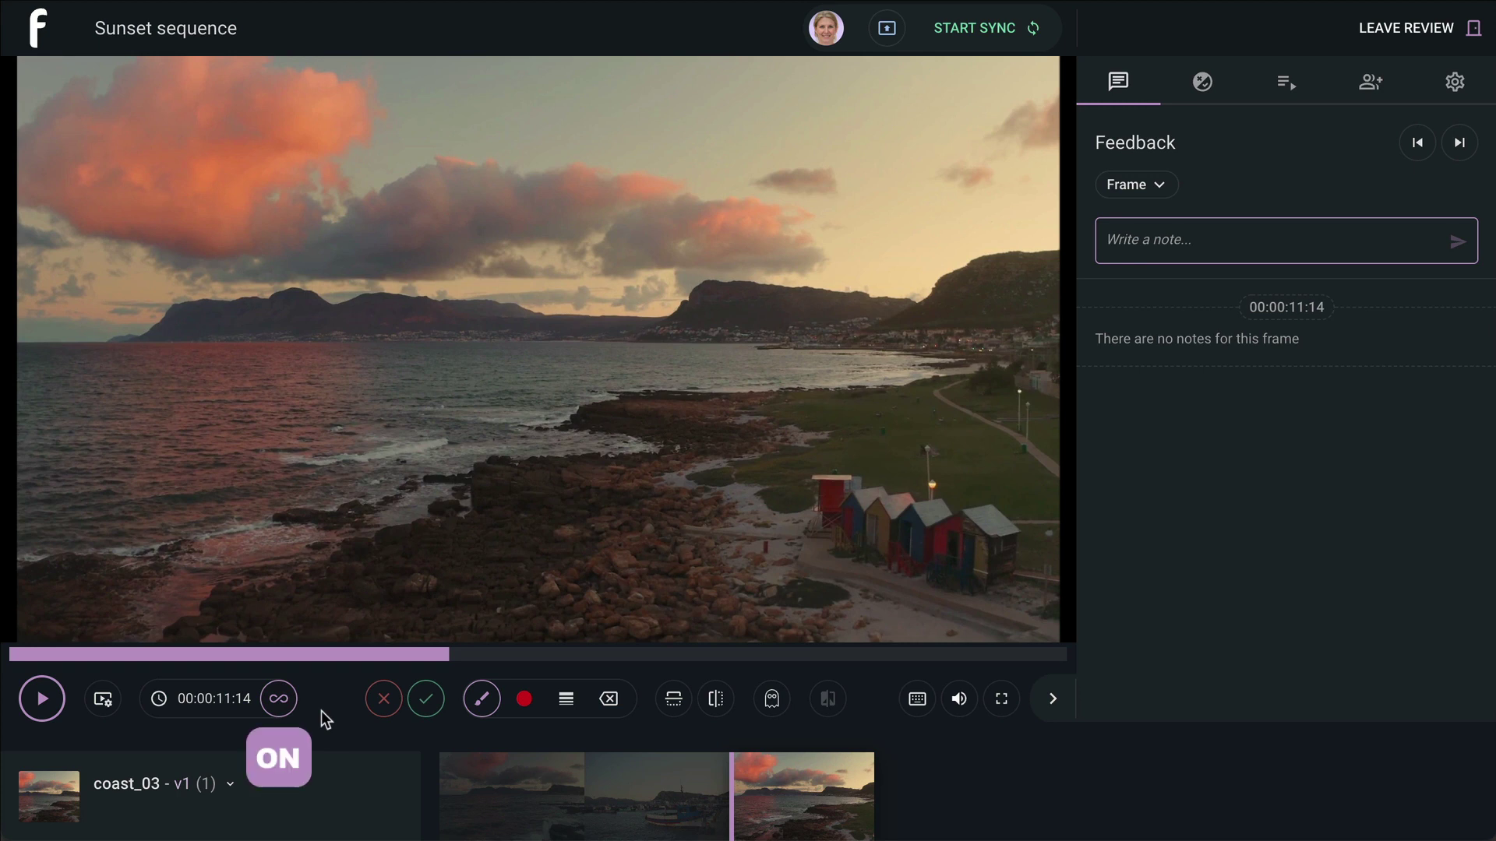
pyautogui.click(281, 707)
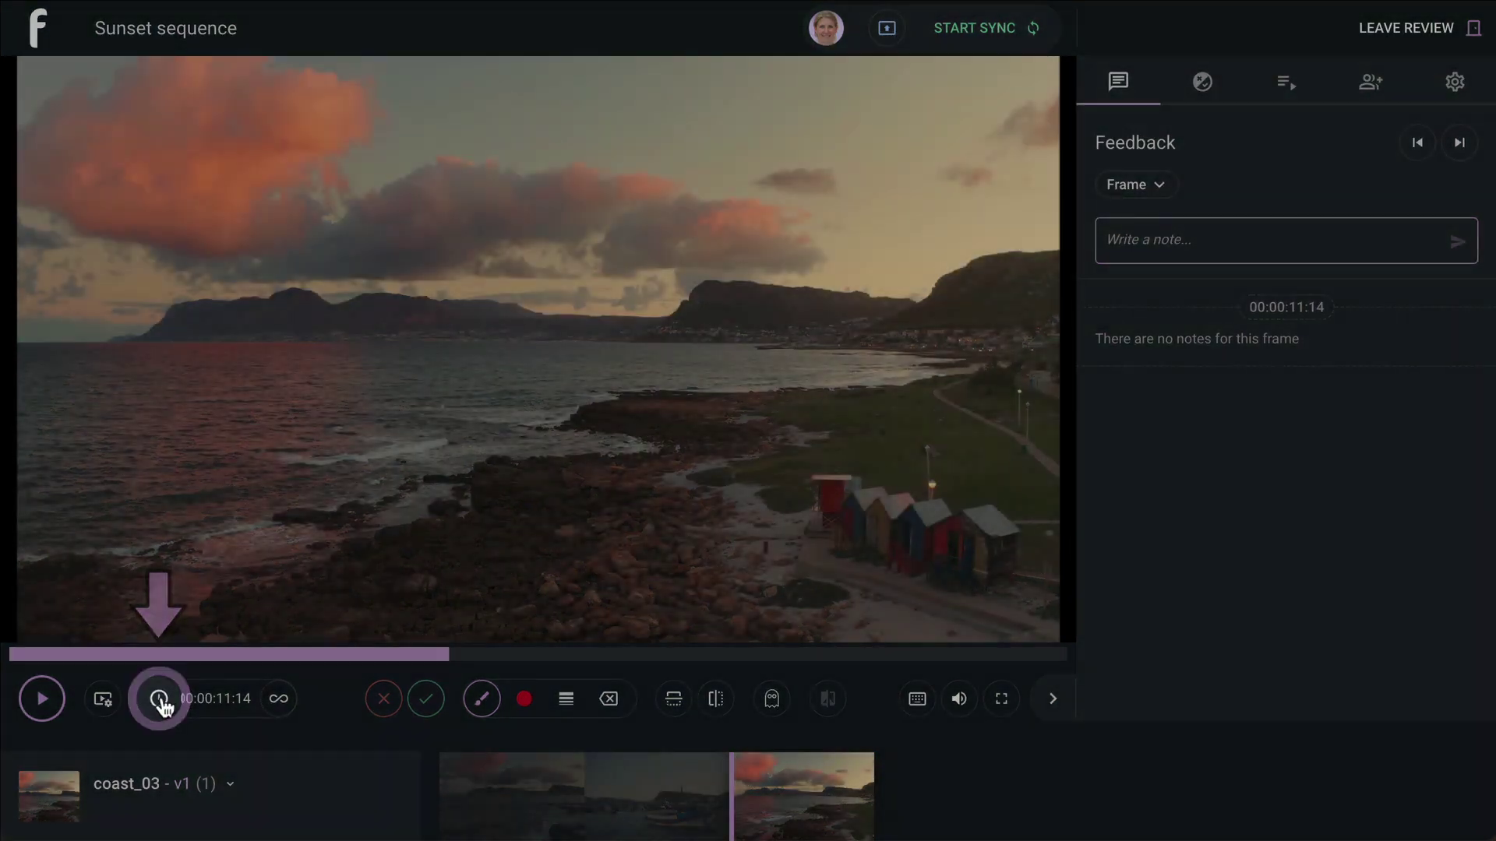
# Switch the player's time format to Standard and to Frames, and return it to Timecode.
pyautogui.click(161, 701)
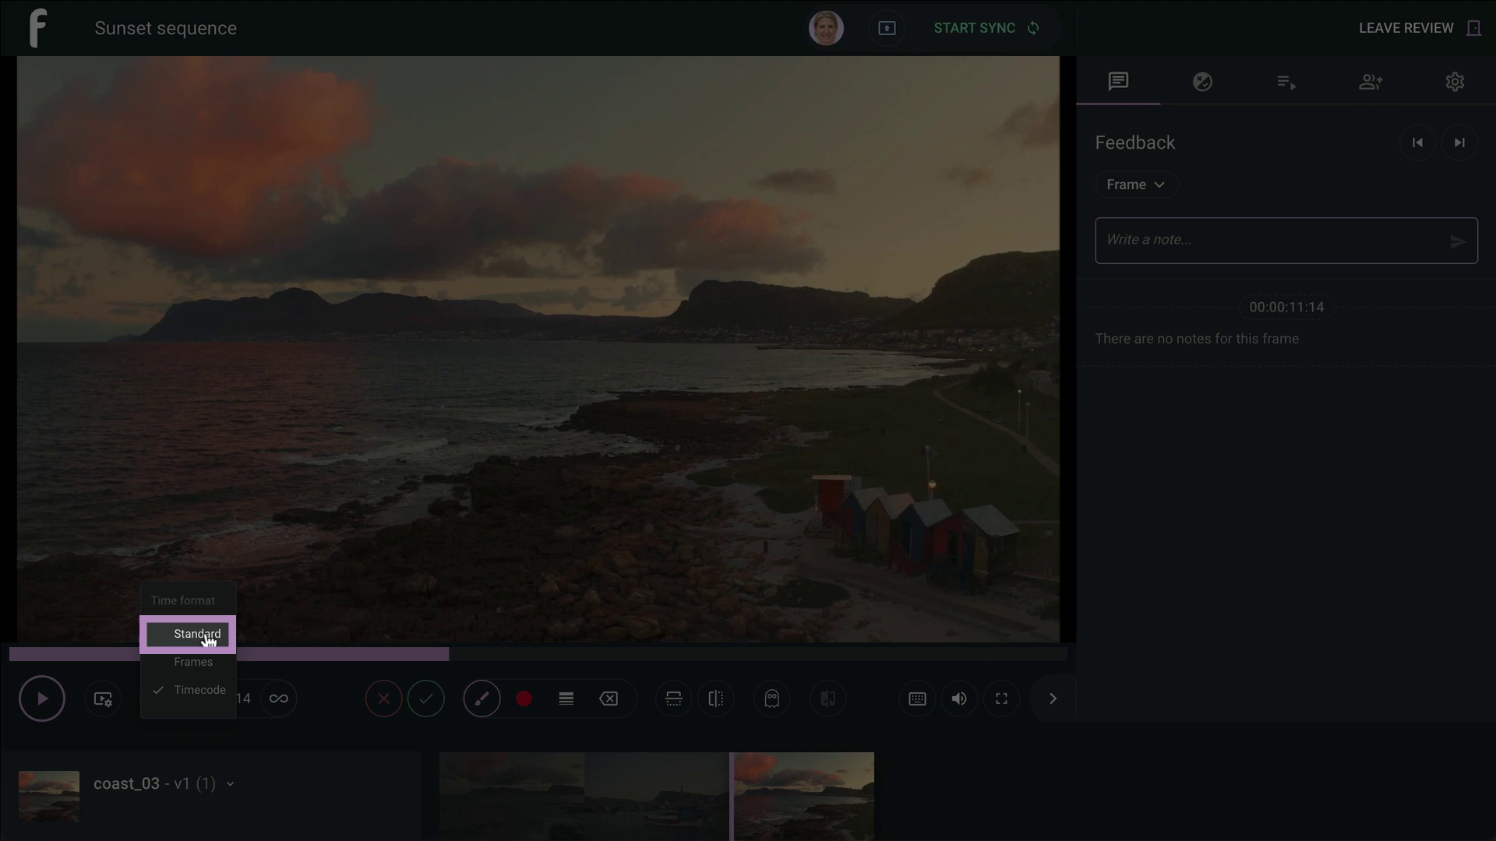
pyautogui.click(207, 637)
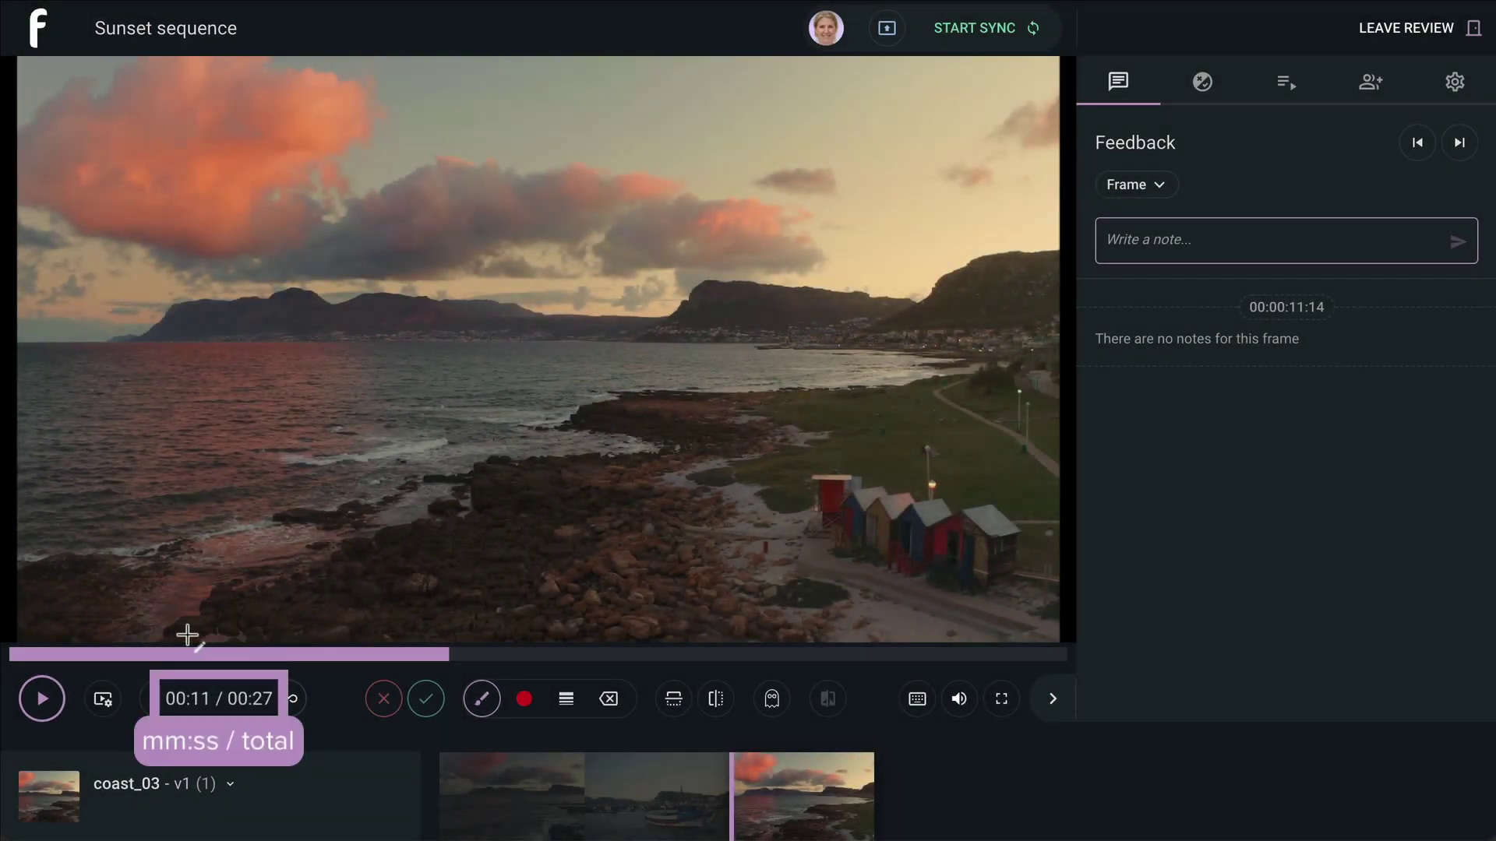
pyautogui.click(161, 699)
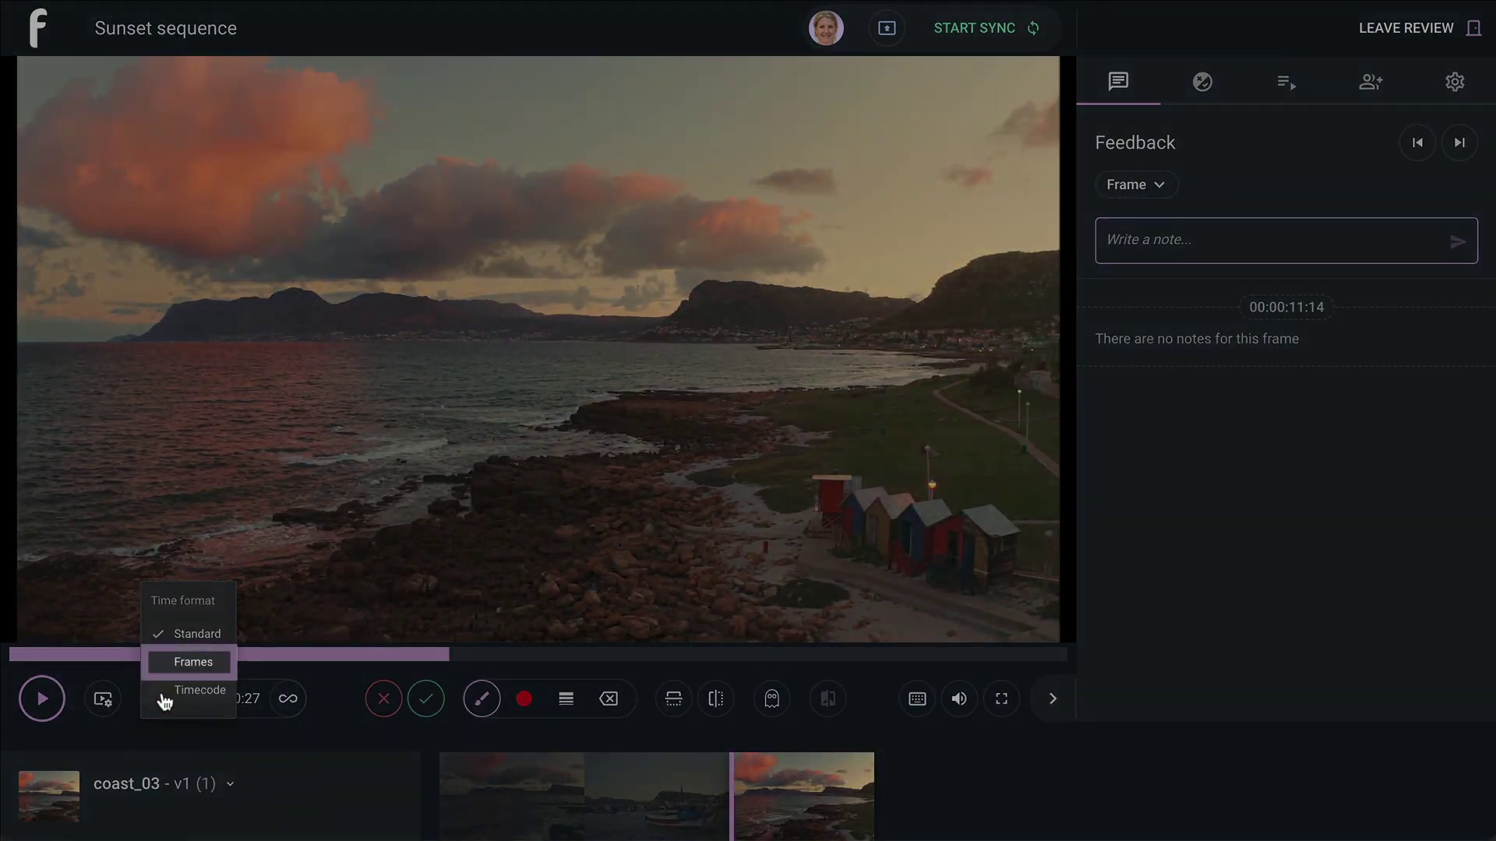
pyautogui.click(205, 663)
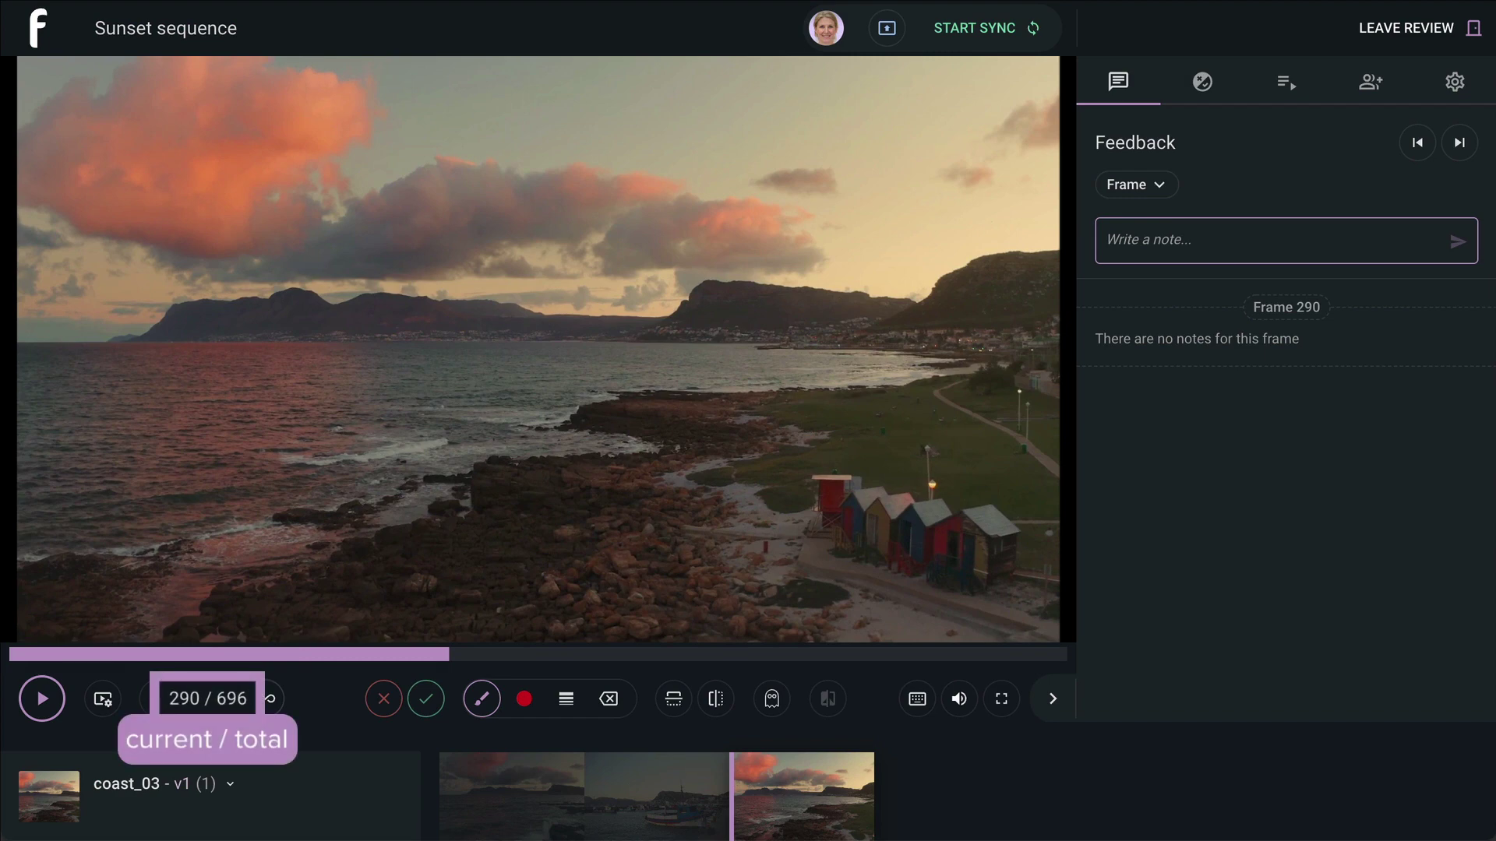
pyautogui.click(160, 699)
pyautogui.click(195, 691)
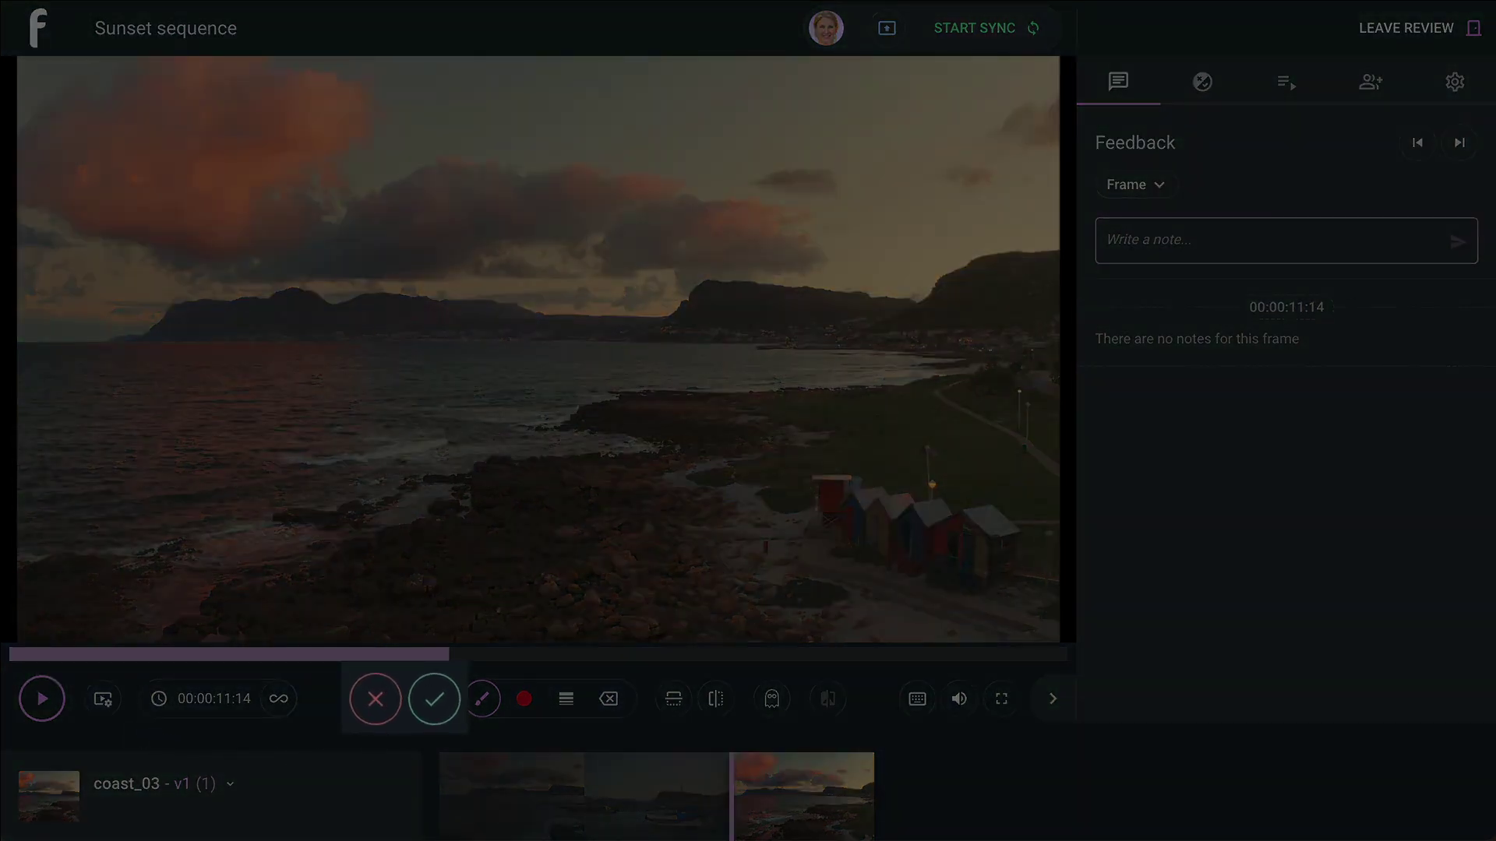
# Mark the coast_03 clip as requiring changes, and replace that status with an approval.
pyautogui.click(384, 710)
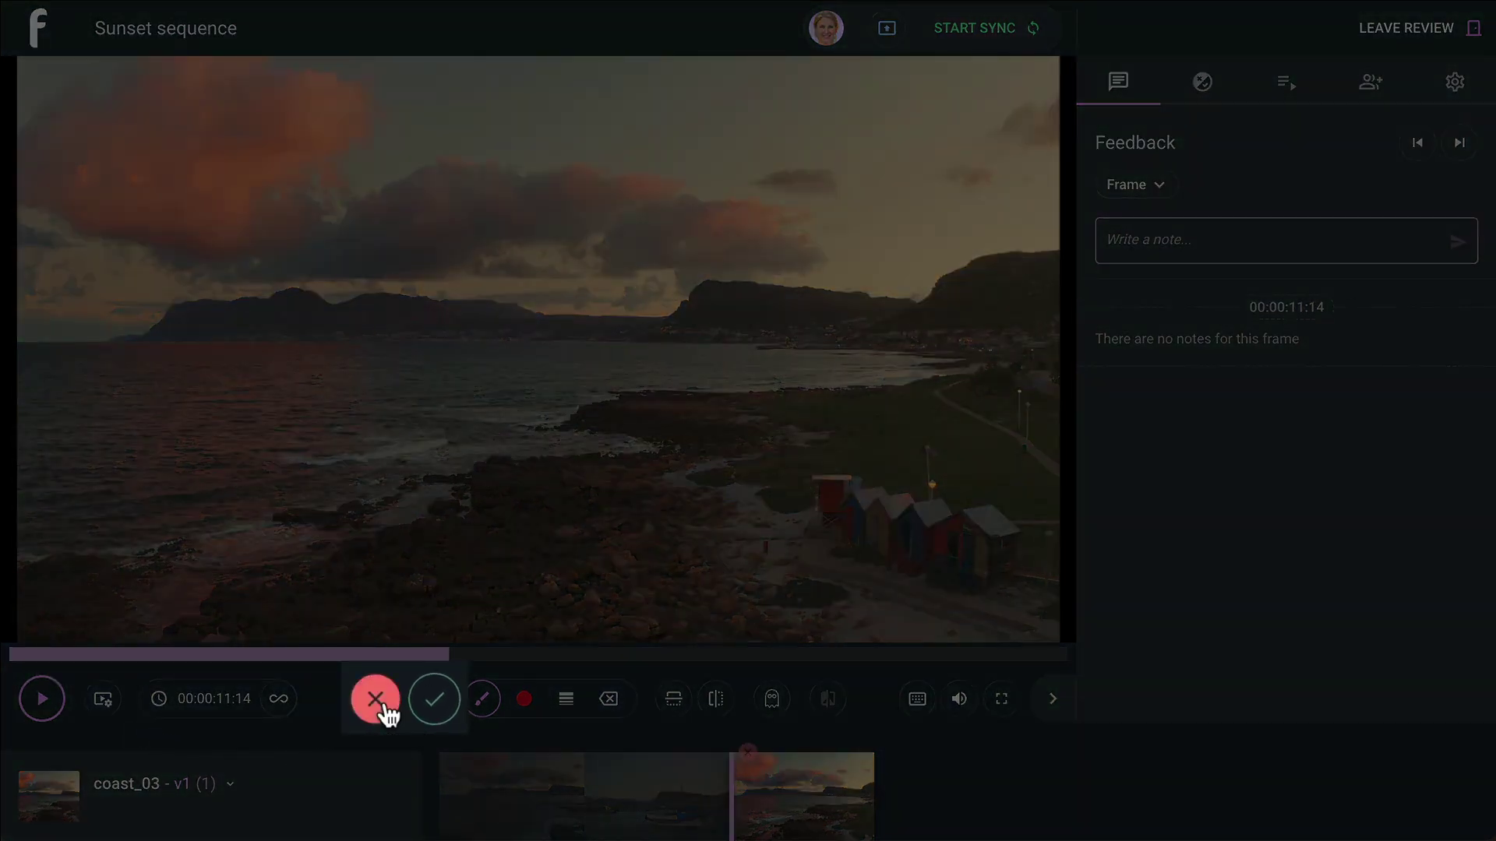
pyautogui.click(443, 702)
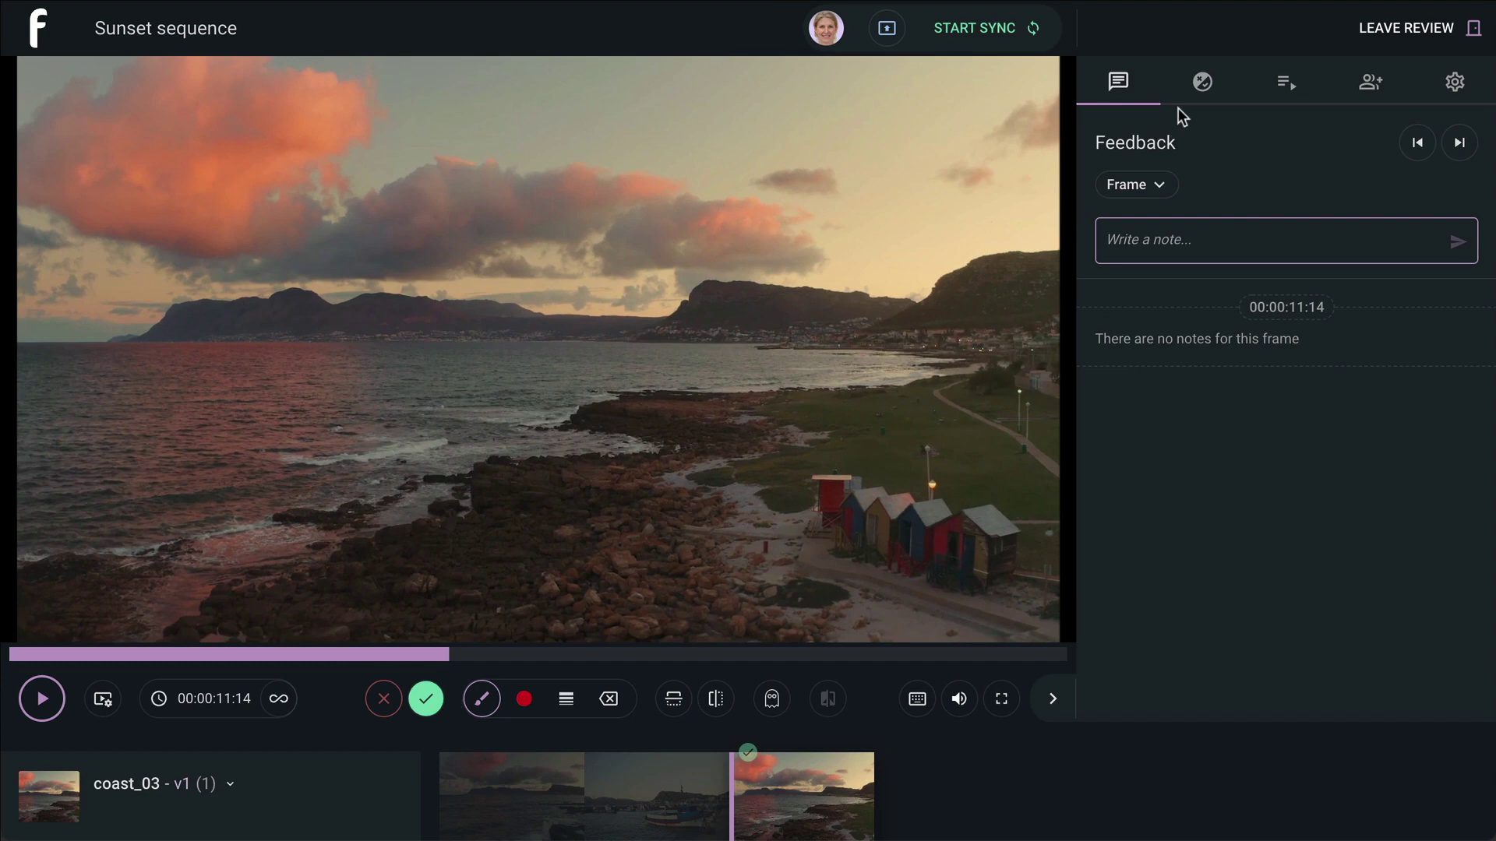
# Show the approvals and interactions for coast_03, mark it as requiring changes, and approve it again.
pyautogui.click(1201, 81)
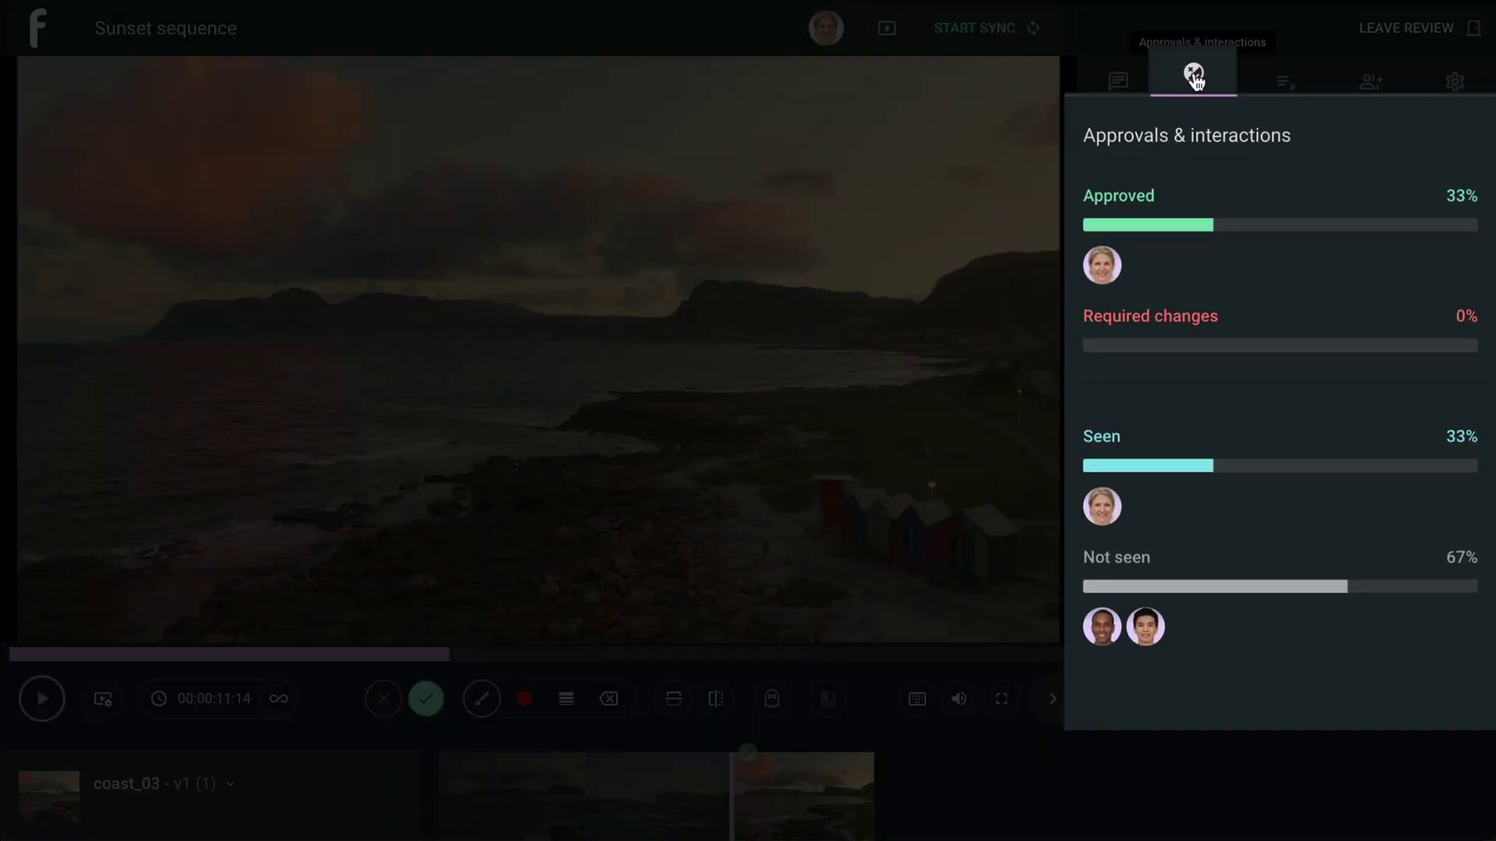
pyautogui.click(386, 706)
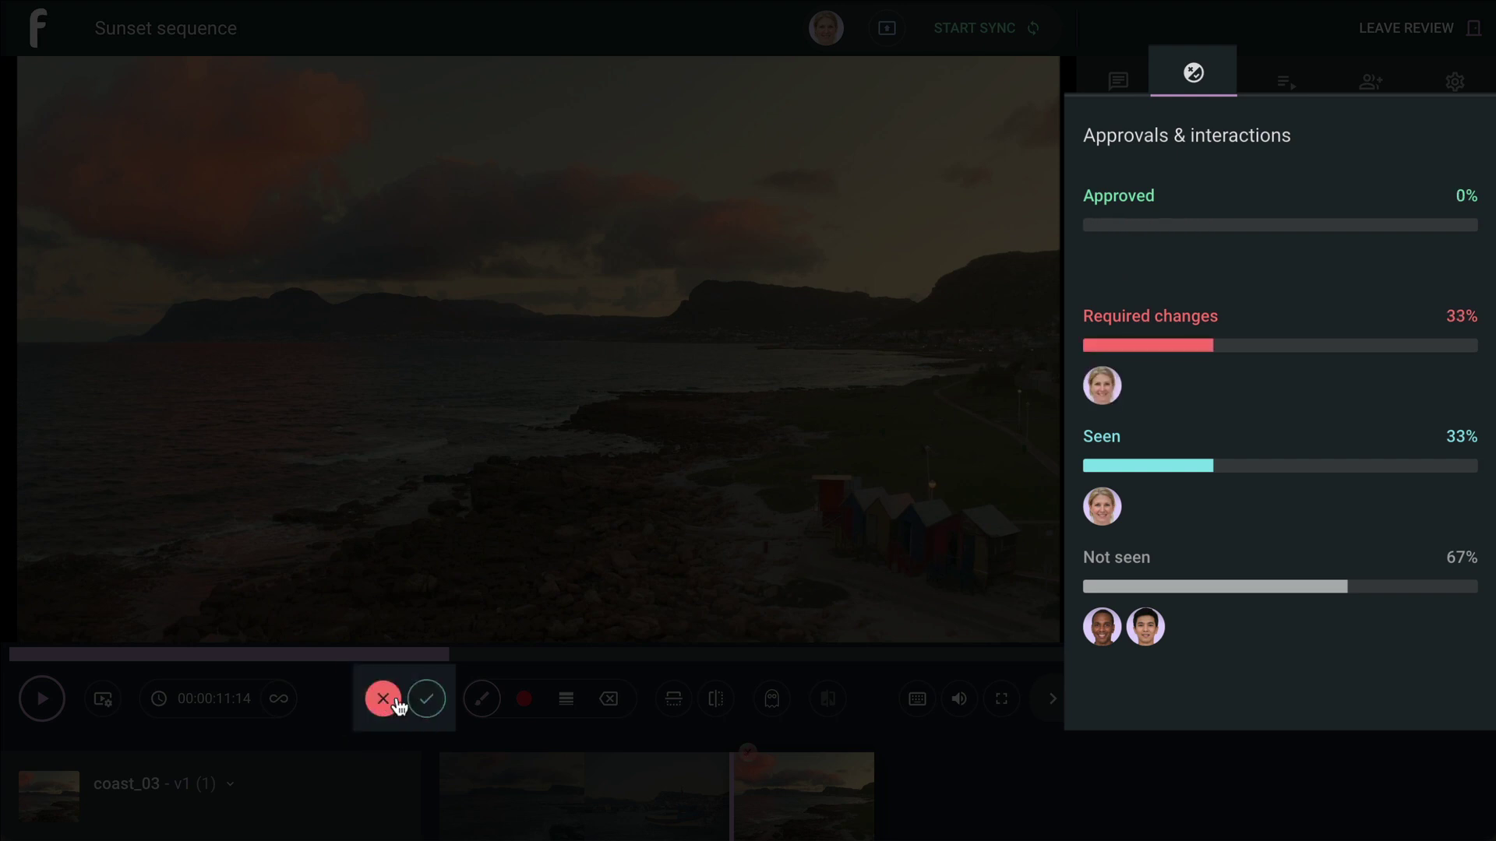
pyautogui.click(434, 701)
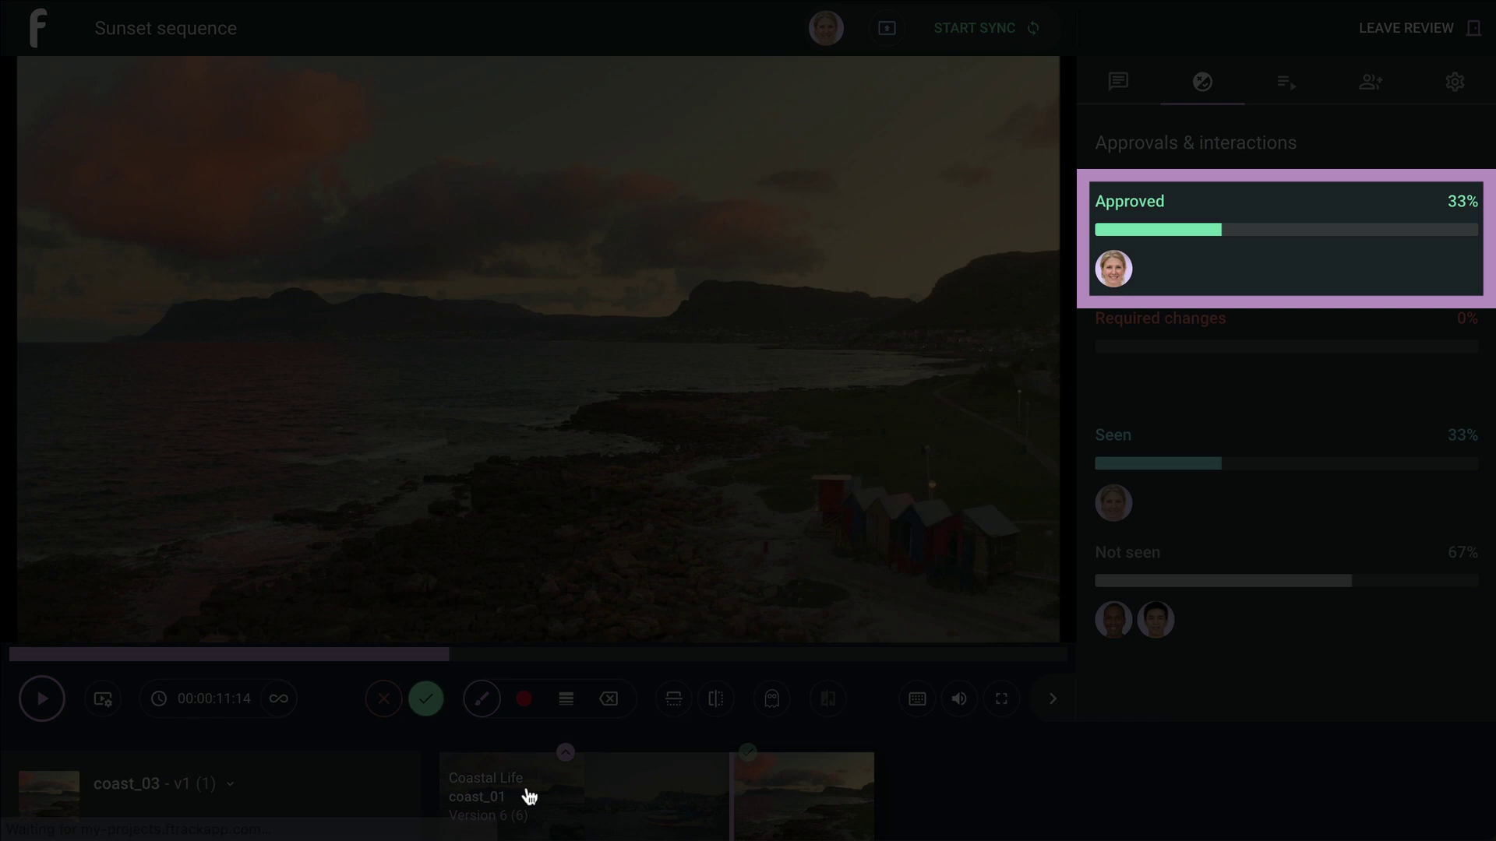
# Open the coast_01 clip, mark it as requiring changes, and replace that status with an approval.
pyautogui.click(524, 794)
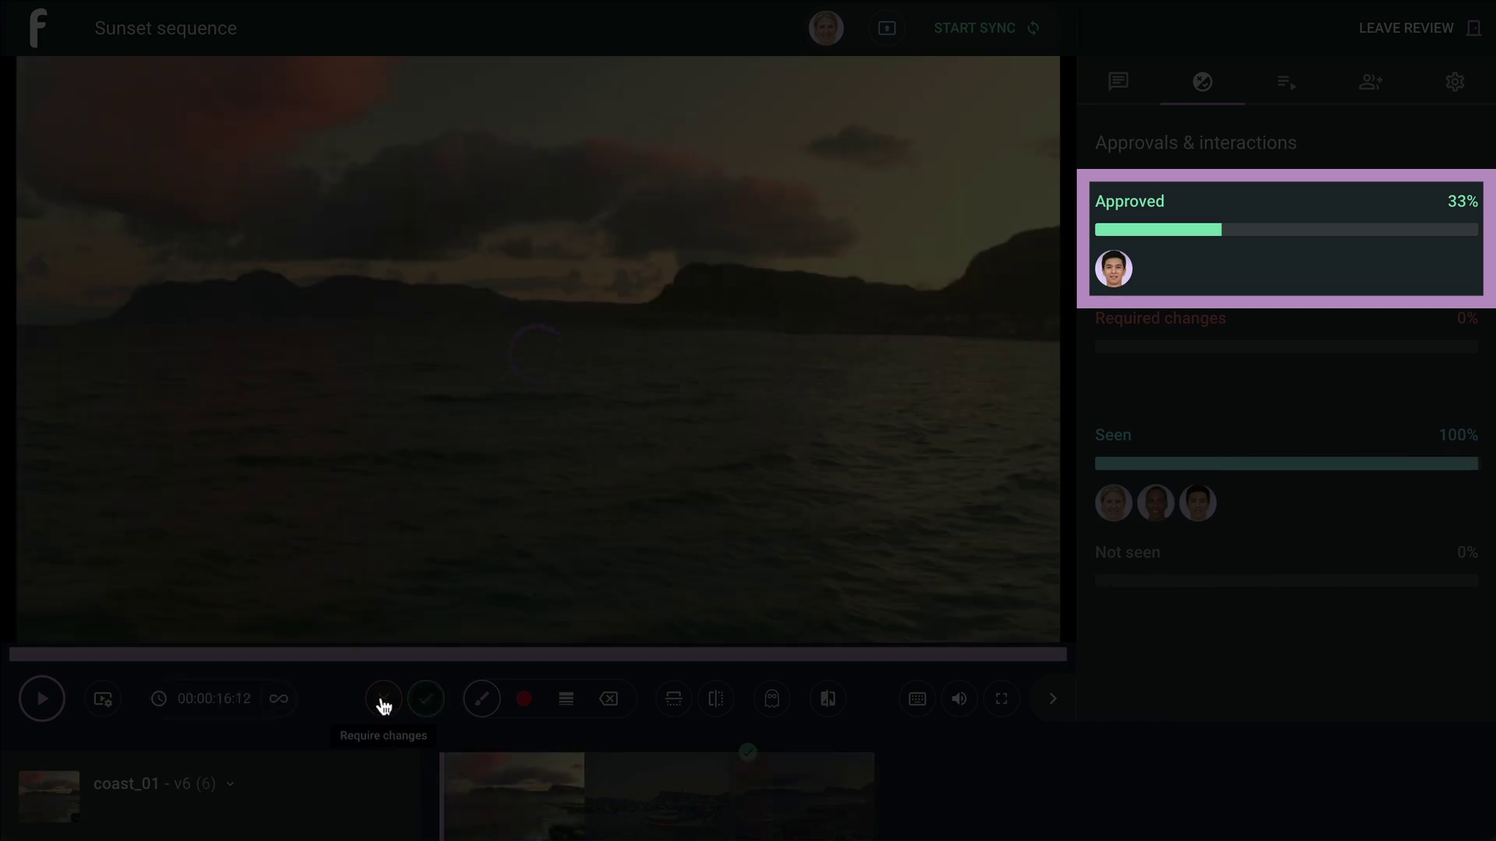
pyautogui.click(384, 704)
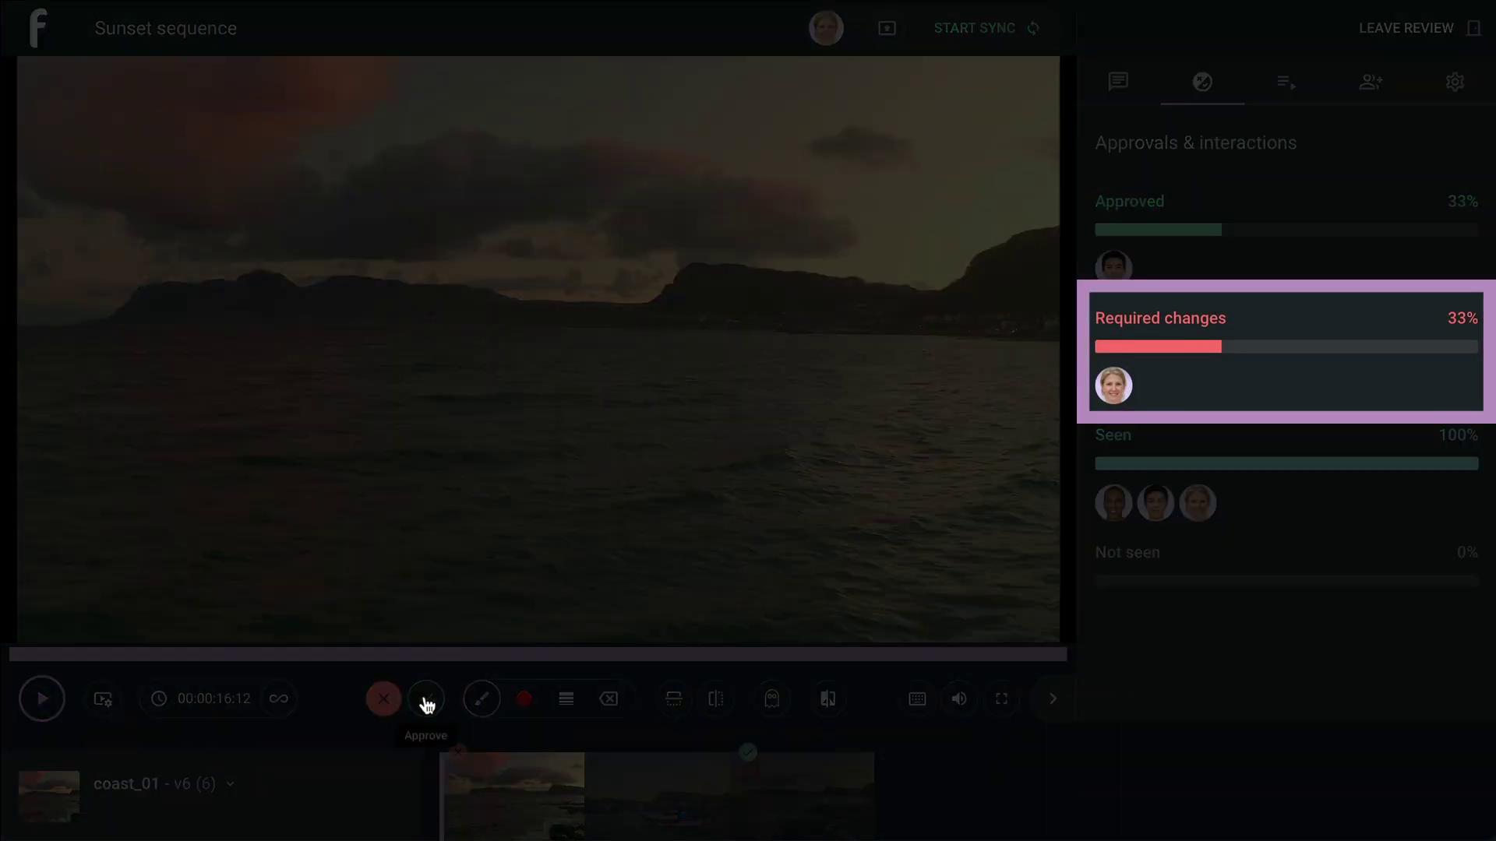
pyautogui.click(427, 703)
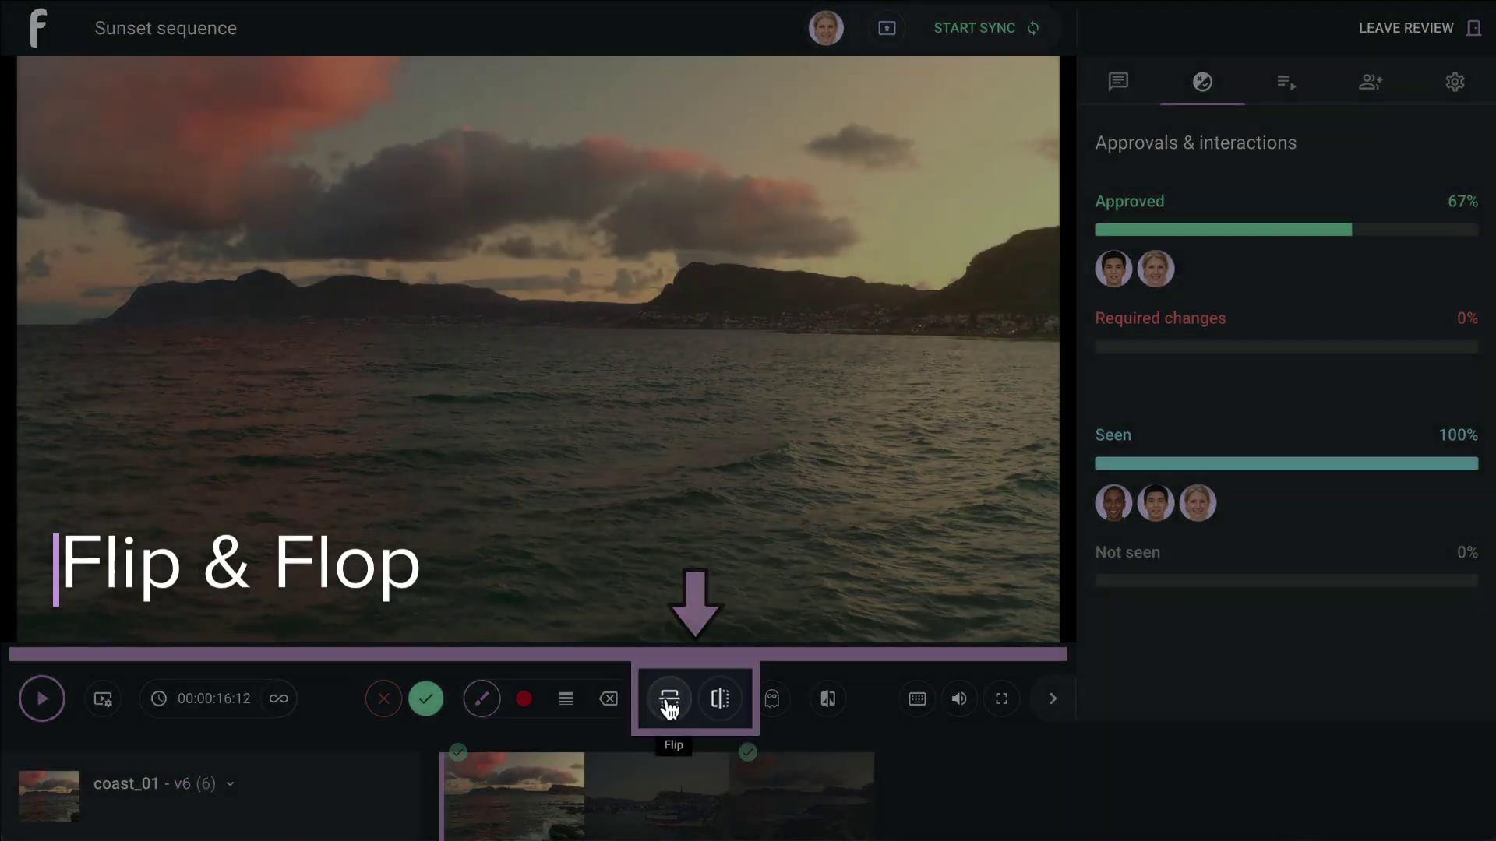
# Flip the playing coast_01 clip vertically and return it to its normal orientation.
pyautogui.click(669, 701)
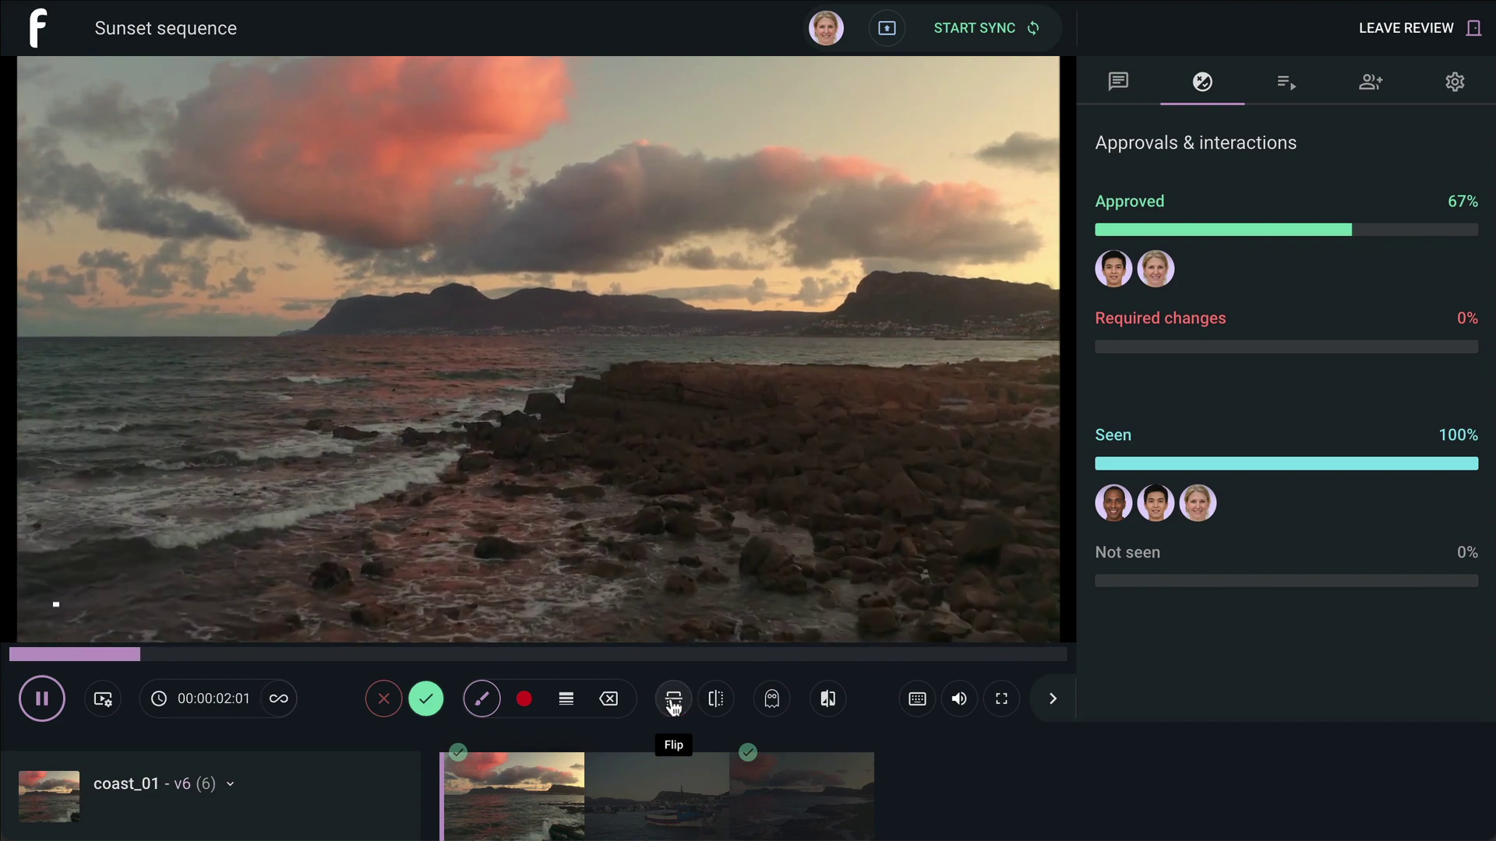
pyautogui.click(672, 701)
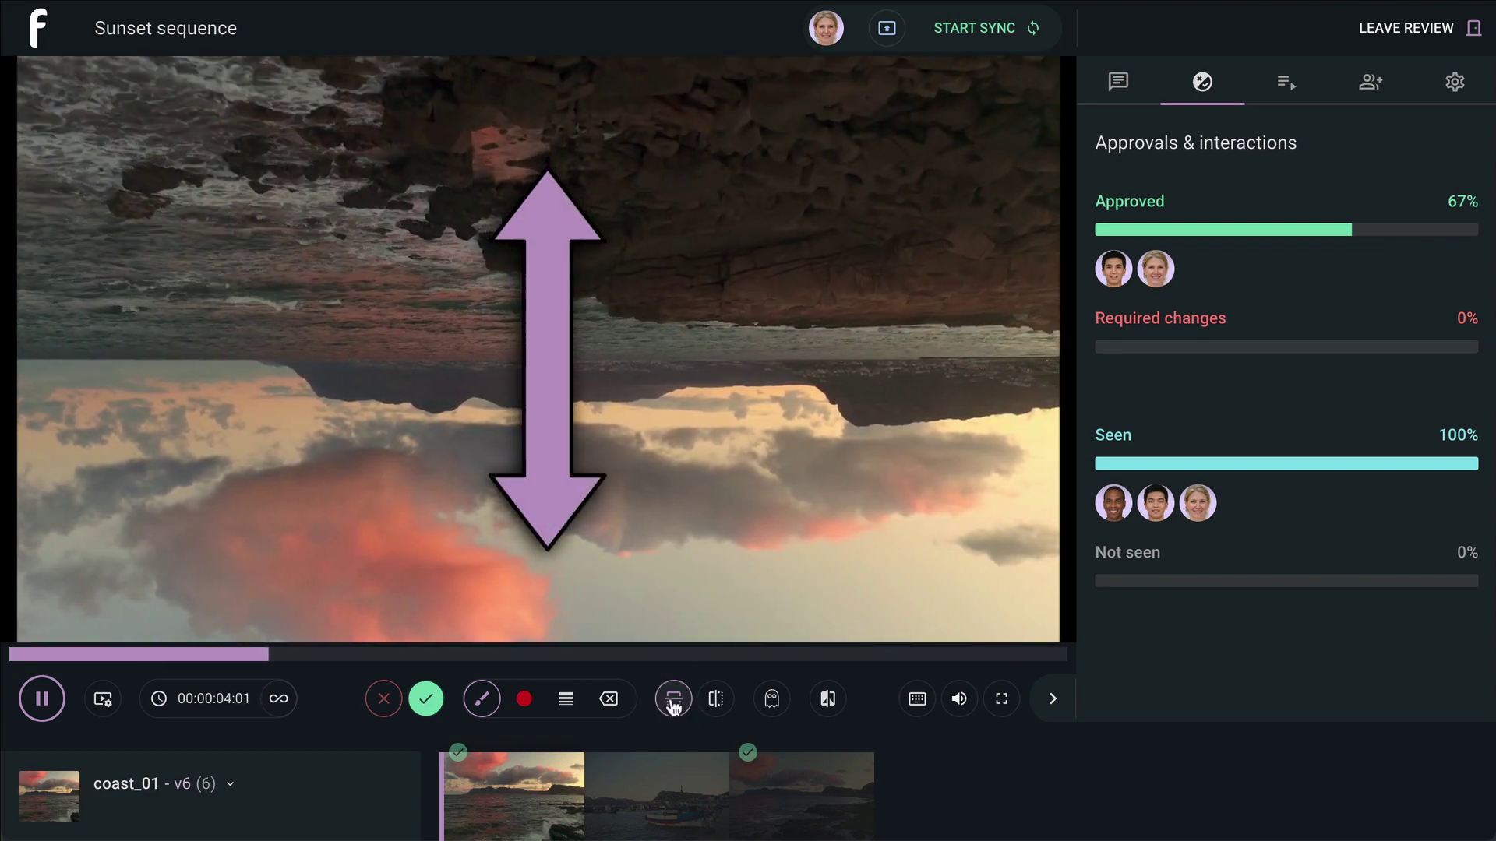
pyautogui.click(673, 702)
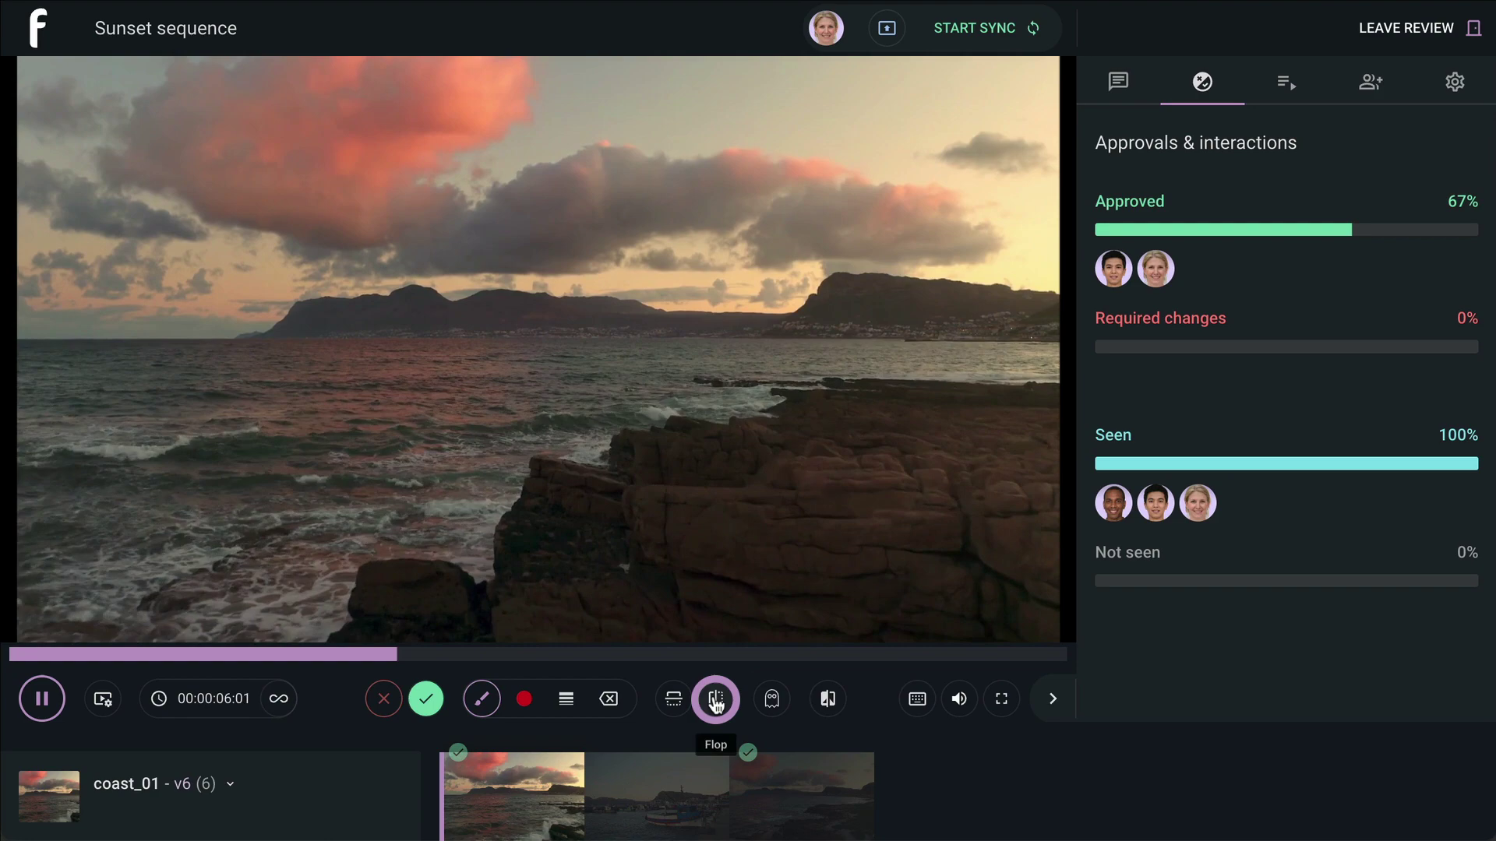
# Flop the playing coast_01 clip horizontally and return it to its normal orientation.
pyautogui.click(716, 699)
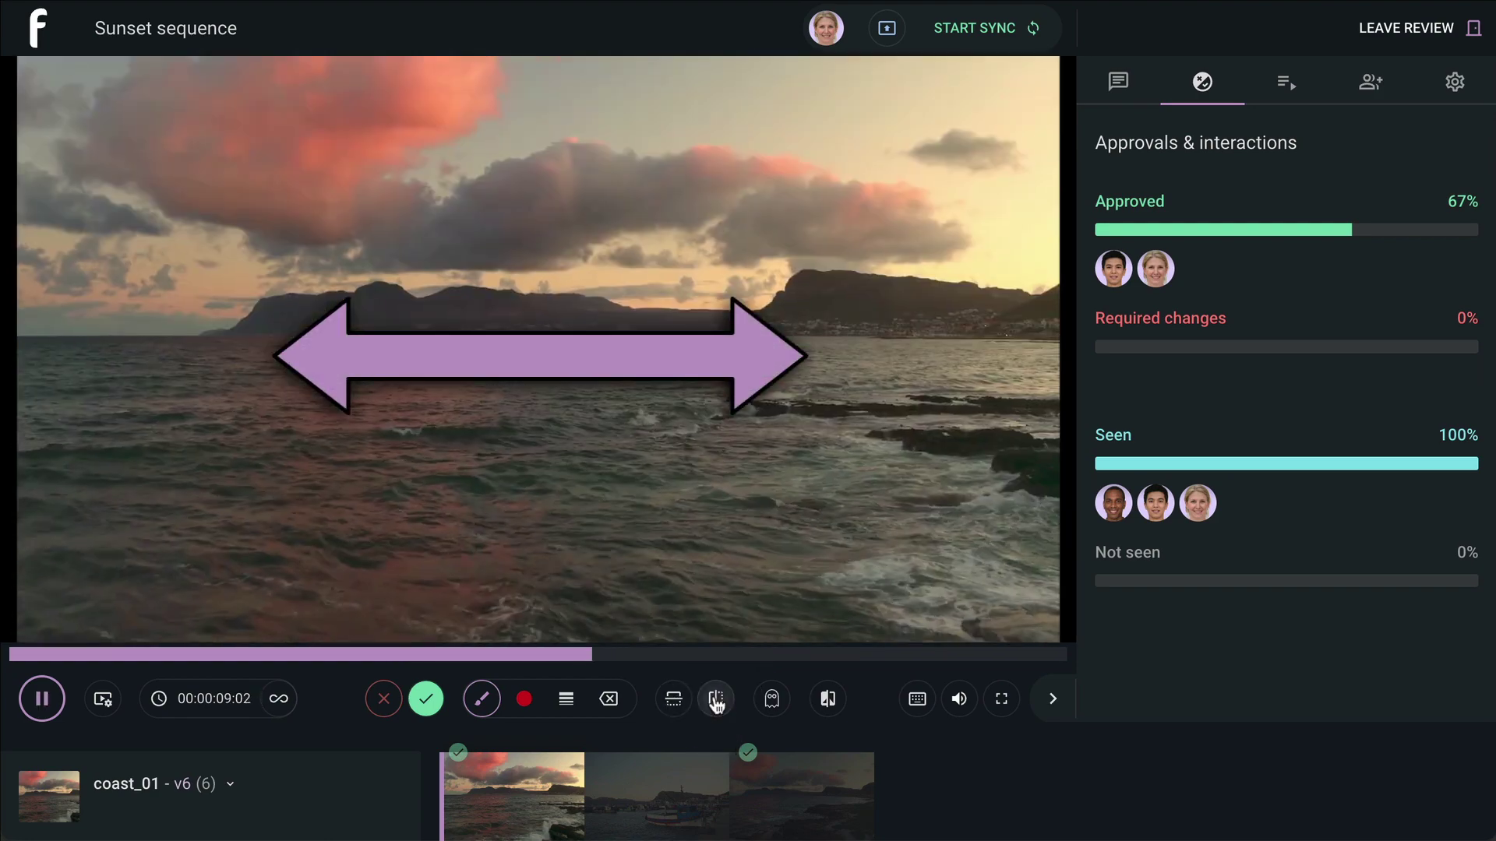
pyautogui.click(716, 700)
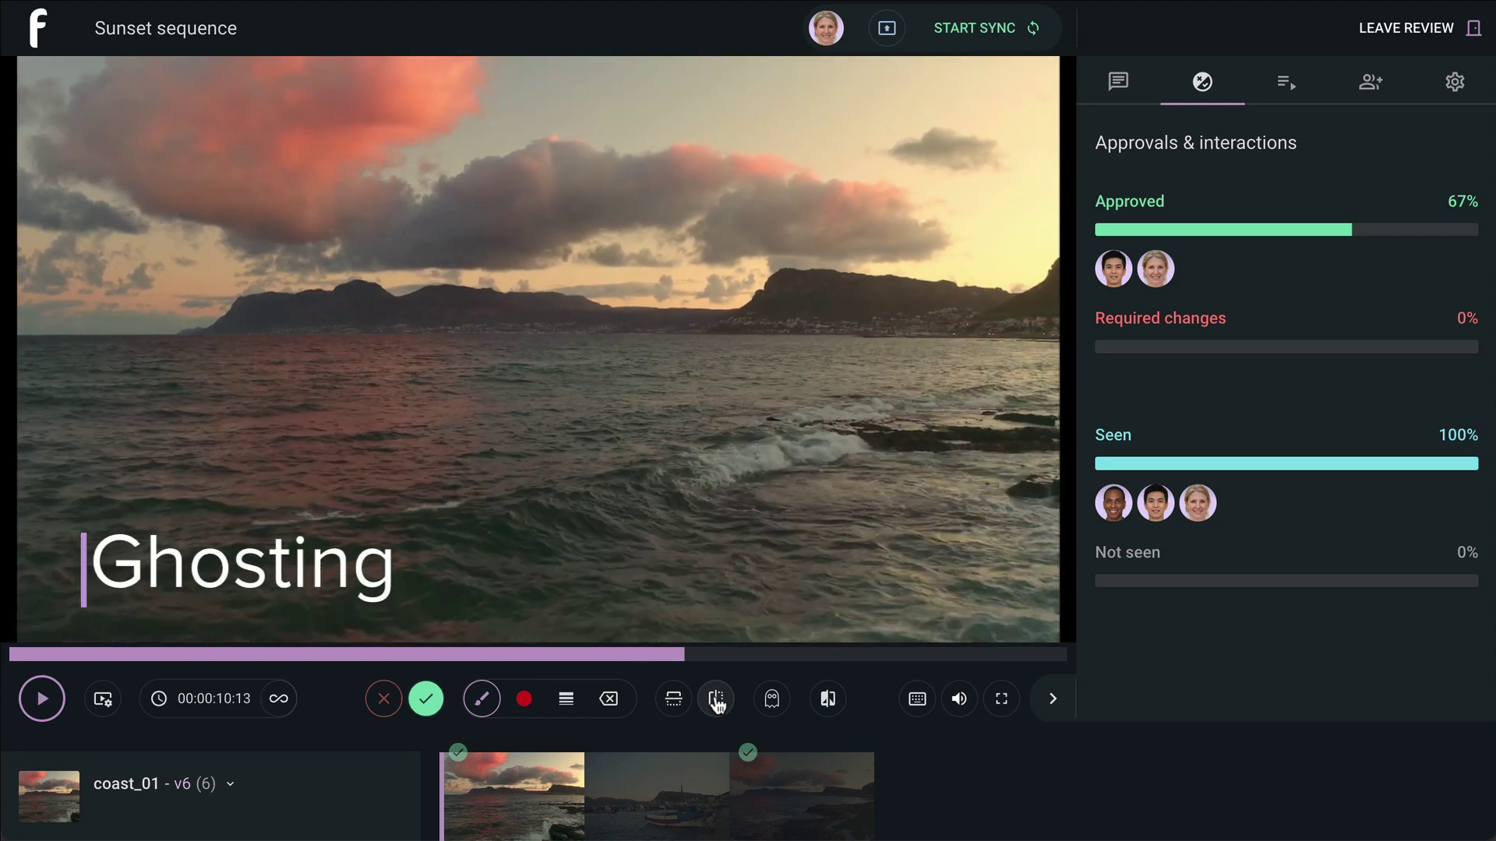
# Turn on ghosting for coast_01 with 3 frames before and 3 frames after.
pyautogui.click(771, 699)
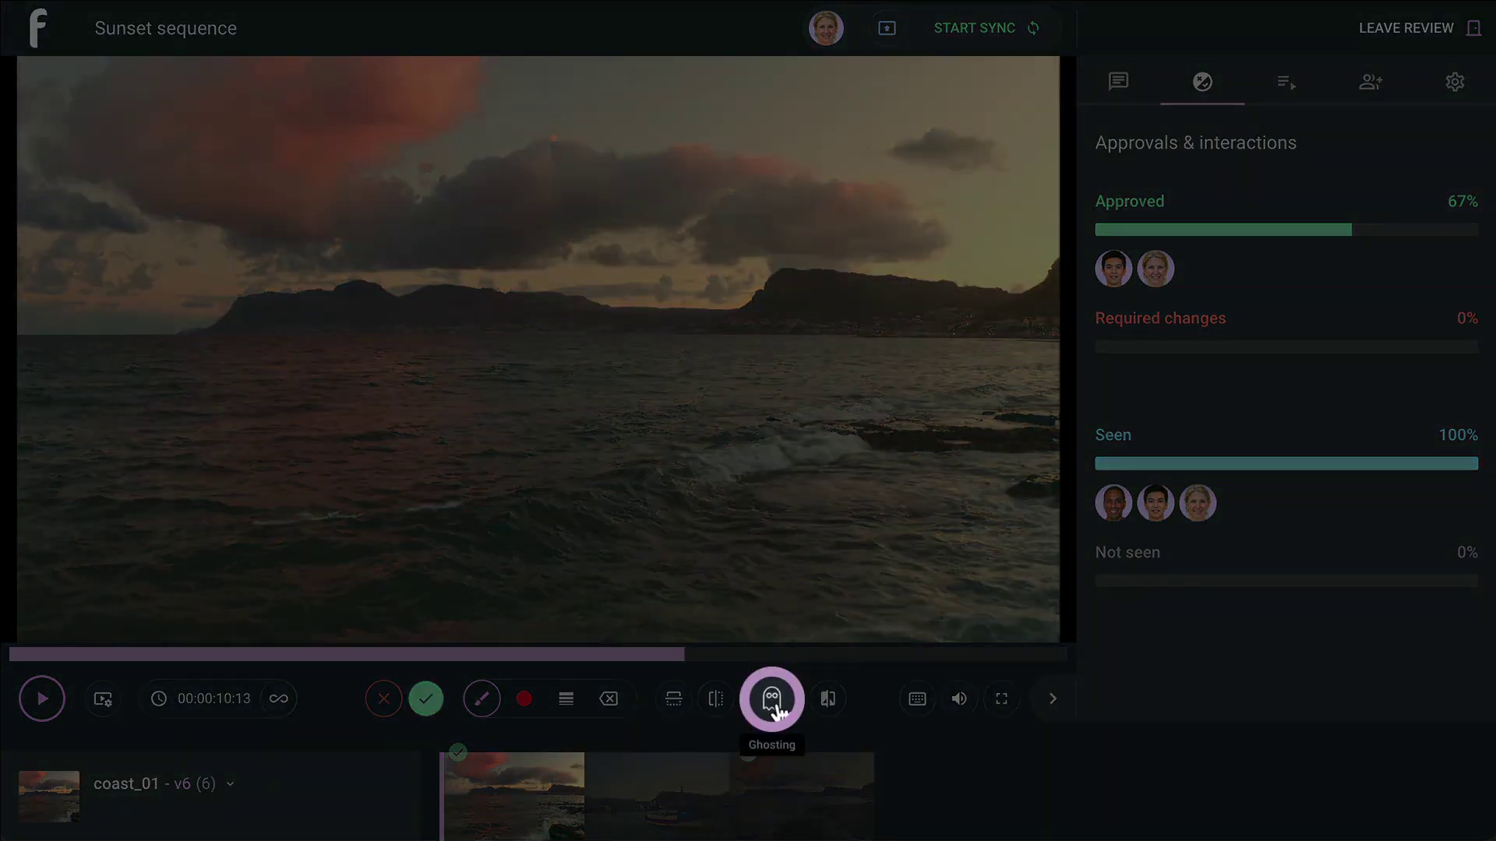
pyautogui.click(773, 701)
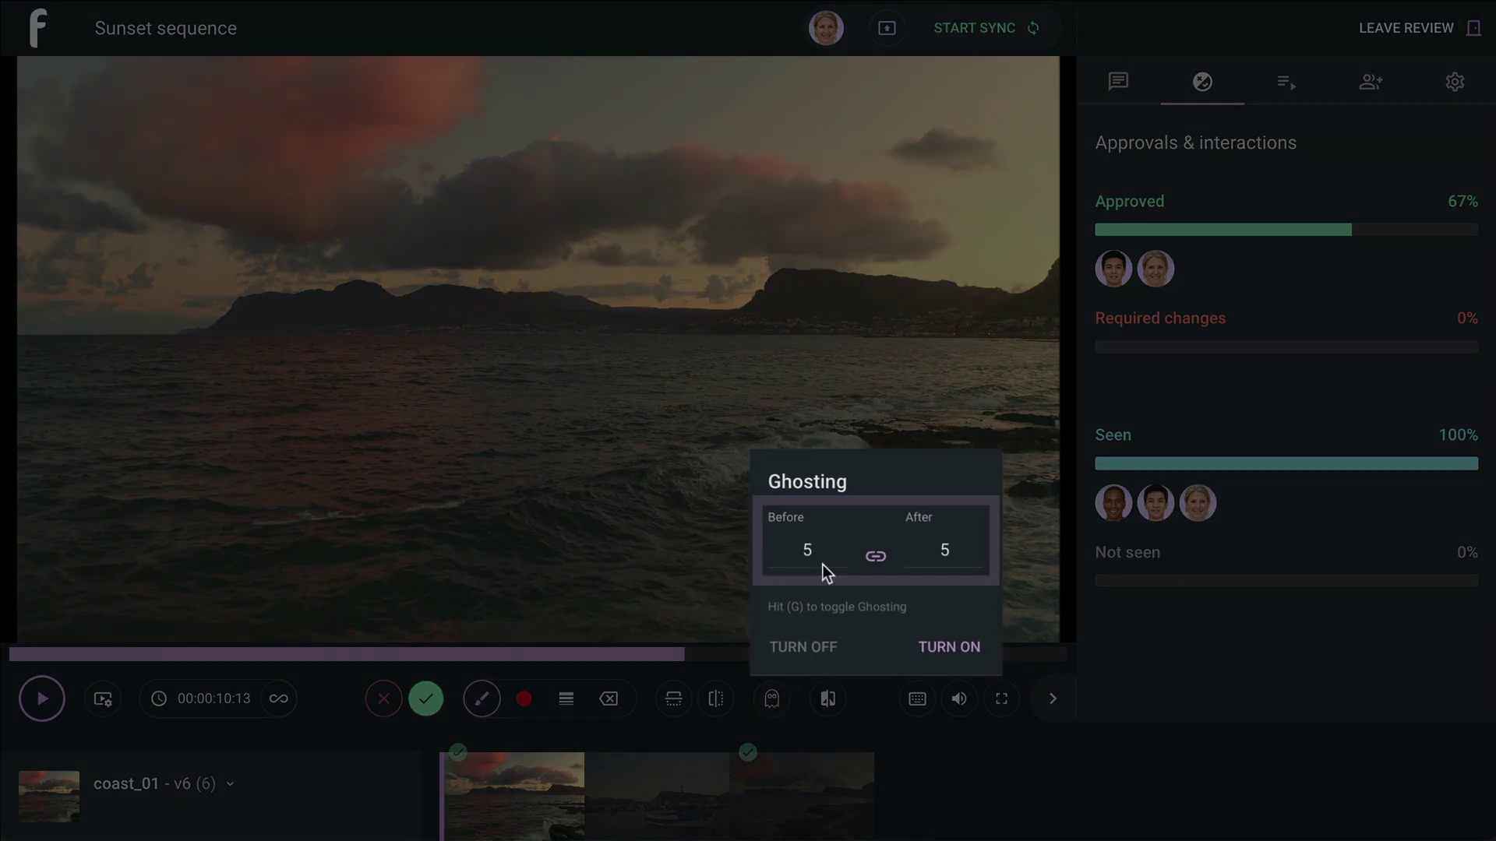
pyautogui.click(821, 547)
pyautogui.press('BackSpace')
pyautogui.write('0')
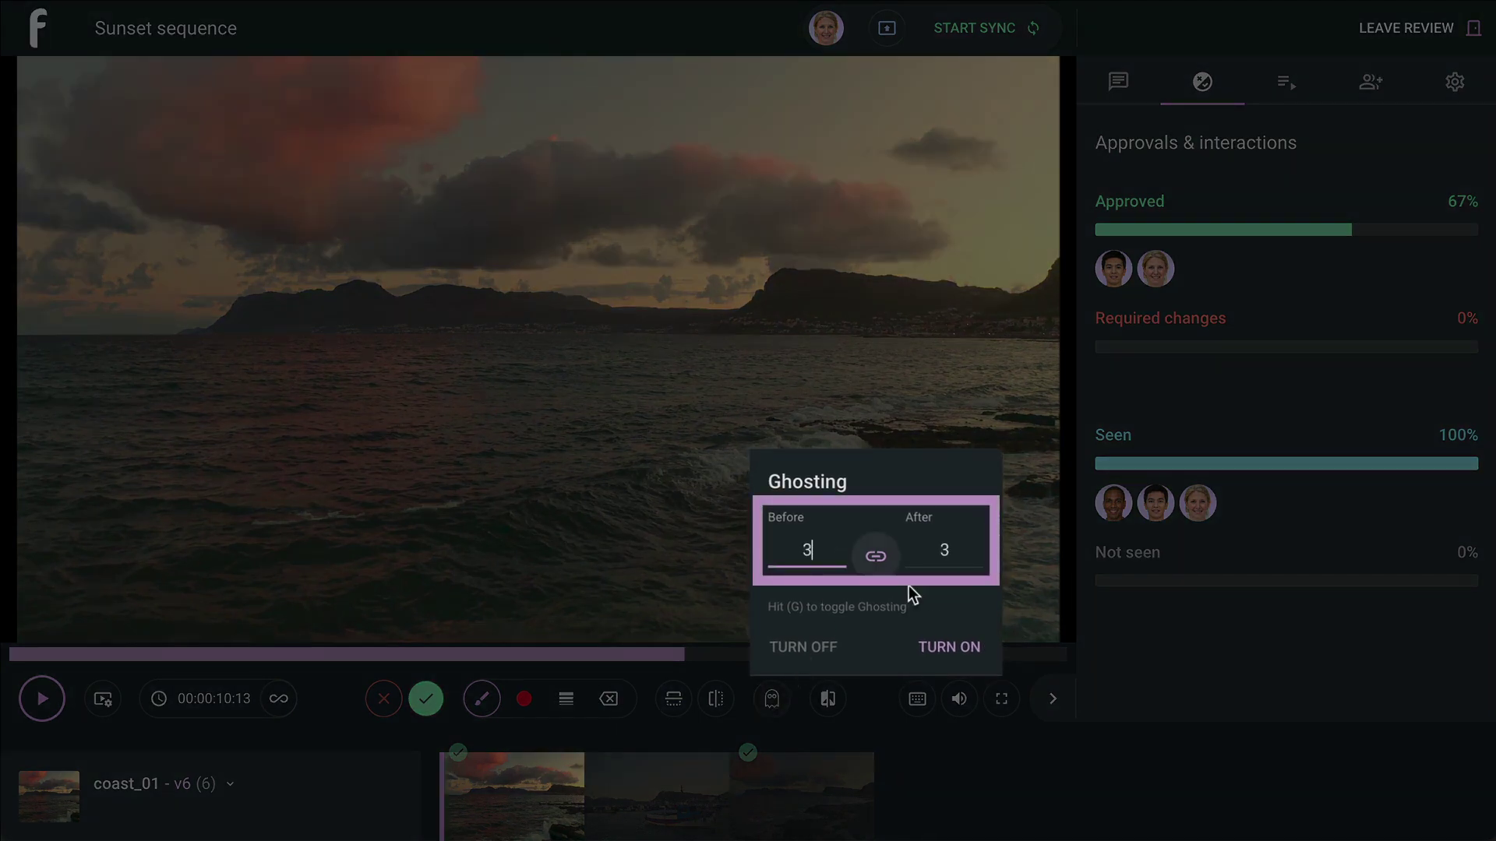
pyautogui.click(951, 595)
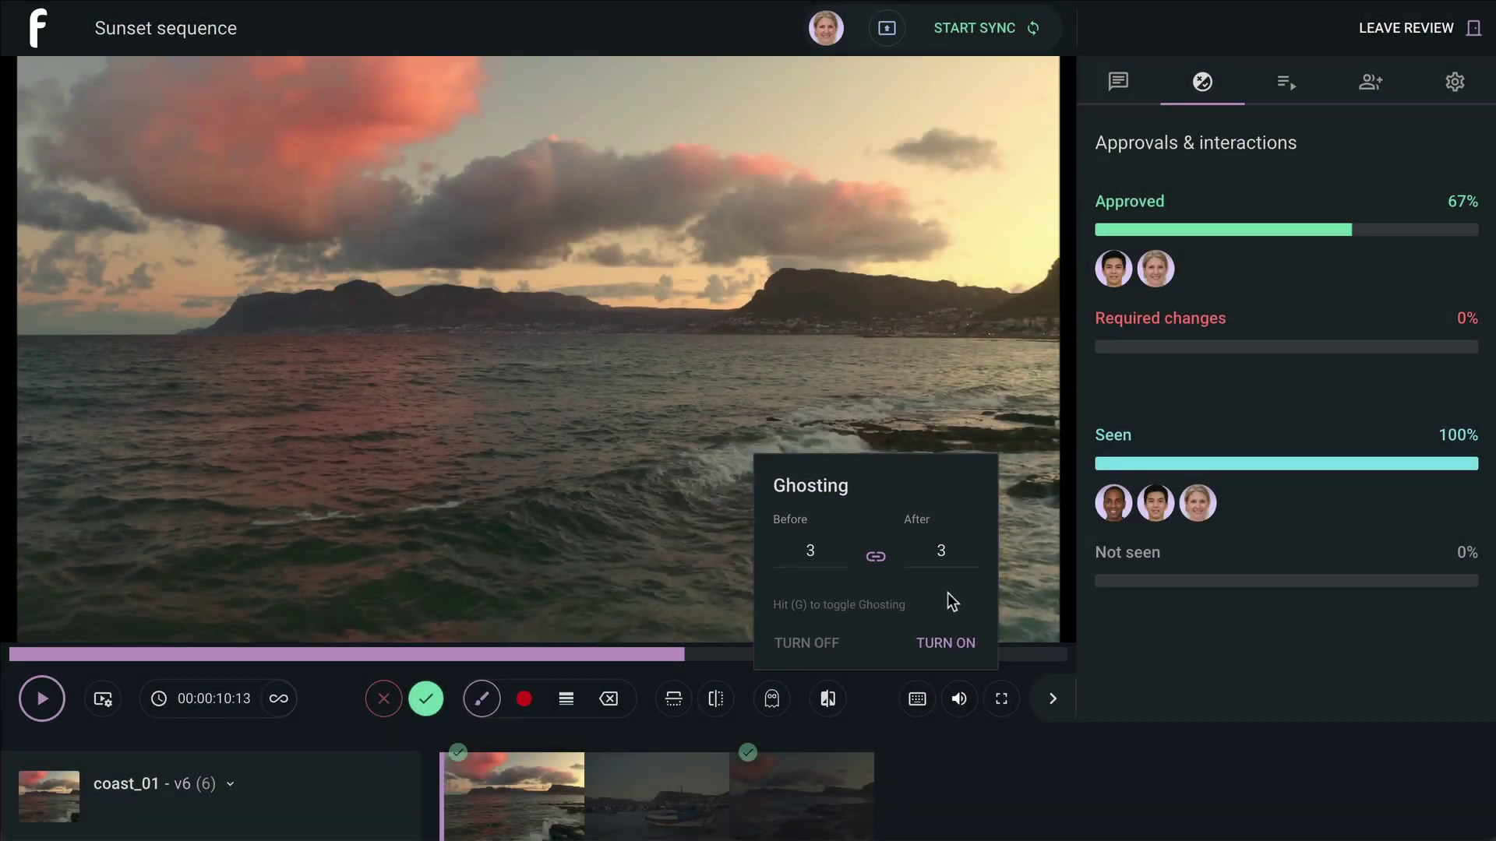
pyautogui.click(949, 645)
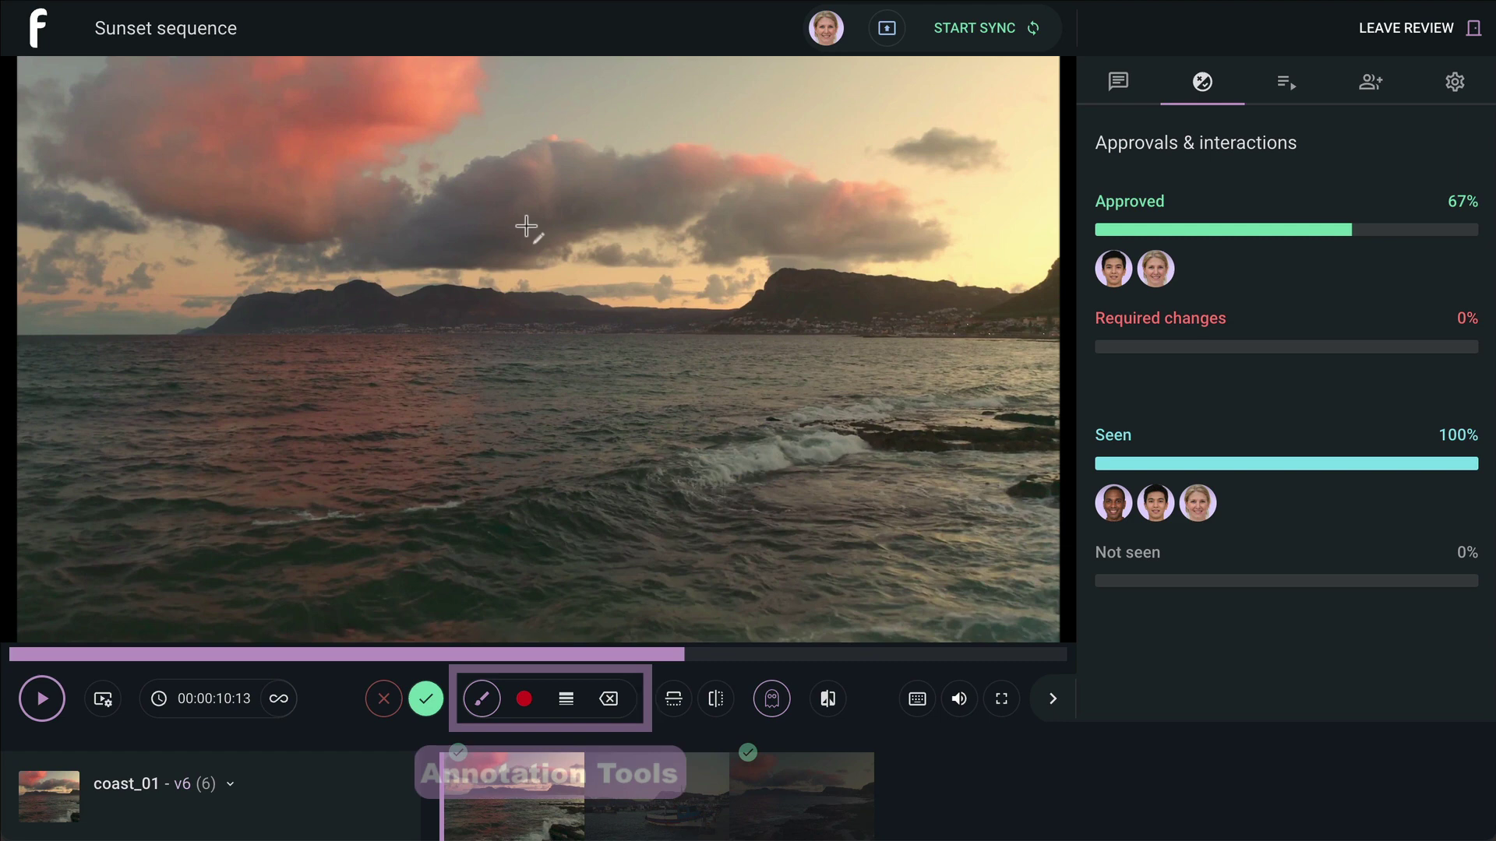
# Draw the digits 1 to 5 in red across the sky, one digit on each consecutive frame.
pyautogui.moveTo(516, 219); pyautogui.dragTo(514, 284)
pyautogui.press('Right')
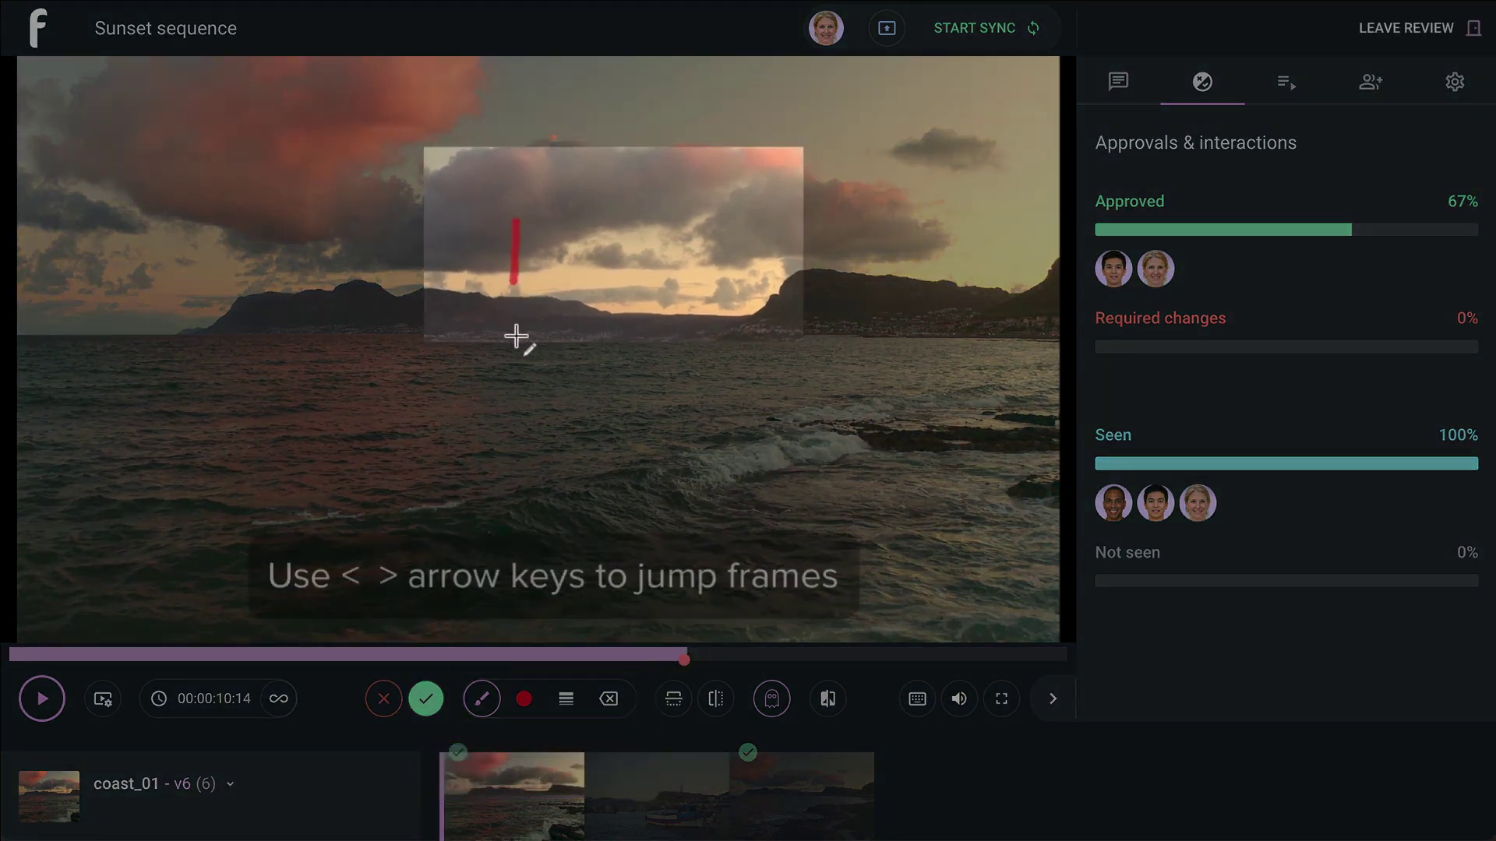
pyautogui.moveTo(557, 225)
pyautogui.mouseDown()
pyautogui.moveTo(585, 234)
pyautogui.moveTo(549, 274)
pyautogui.moveTo(590, 275)
pyautogui.mouseUp()
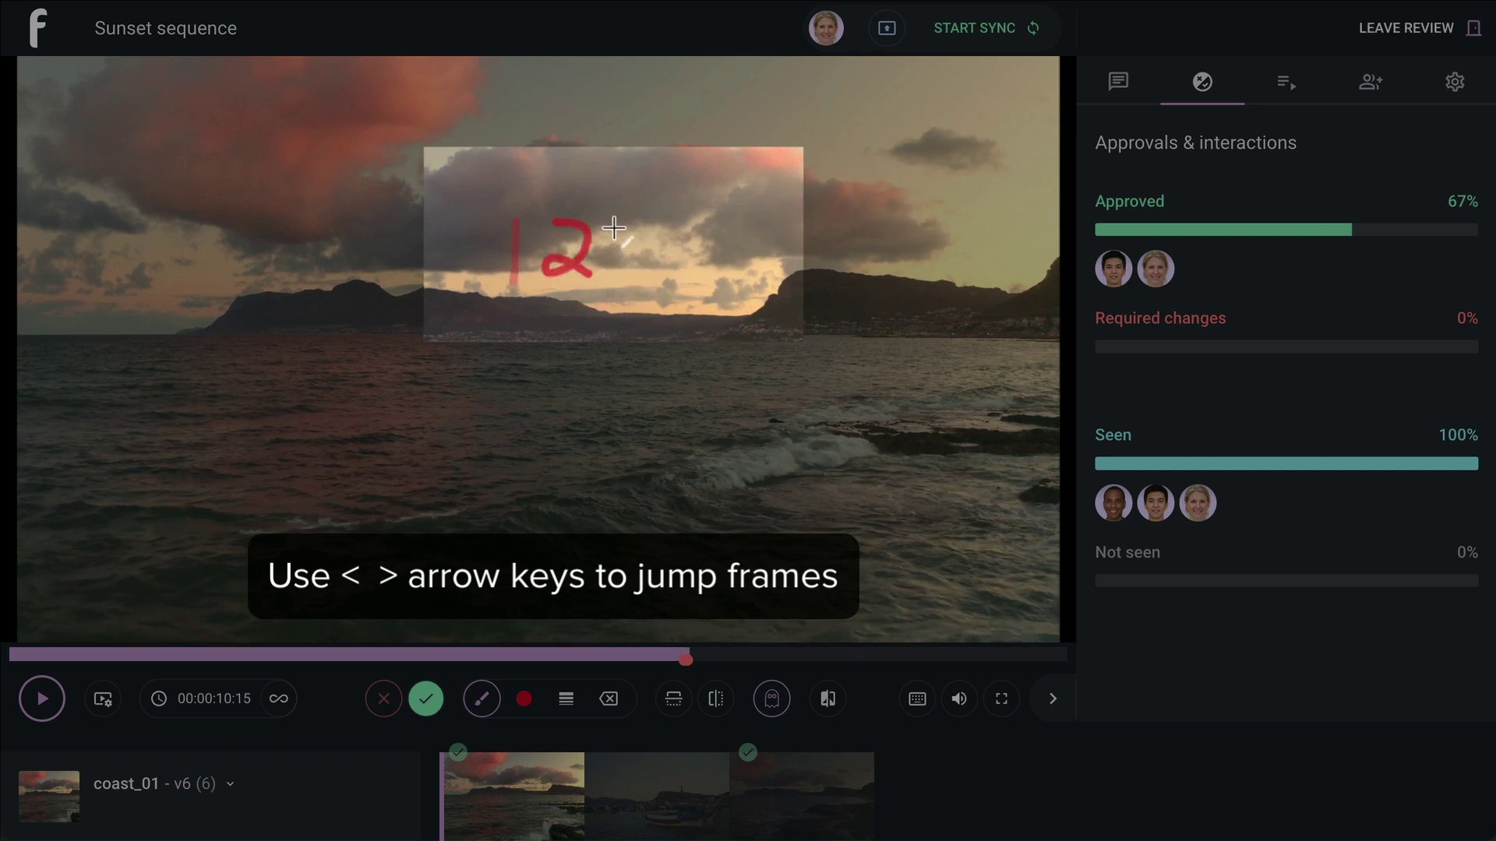
pyautogui.moveTo(618, 227)
pyautogui.mouseDown()
pyautogui.moveTo(645, 230)
pyautogui.moveTo(621, 278)
pyautogui.mouseUp()
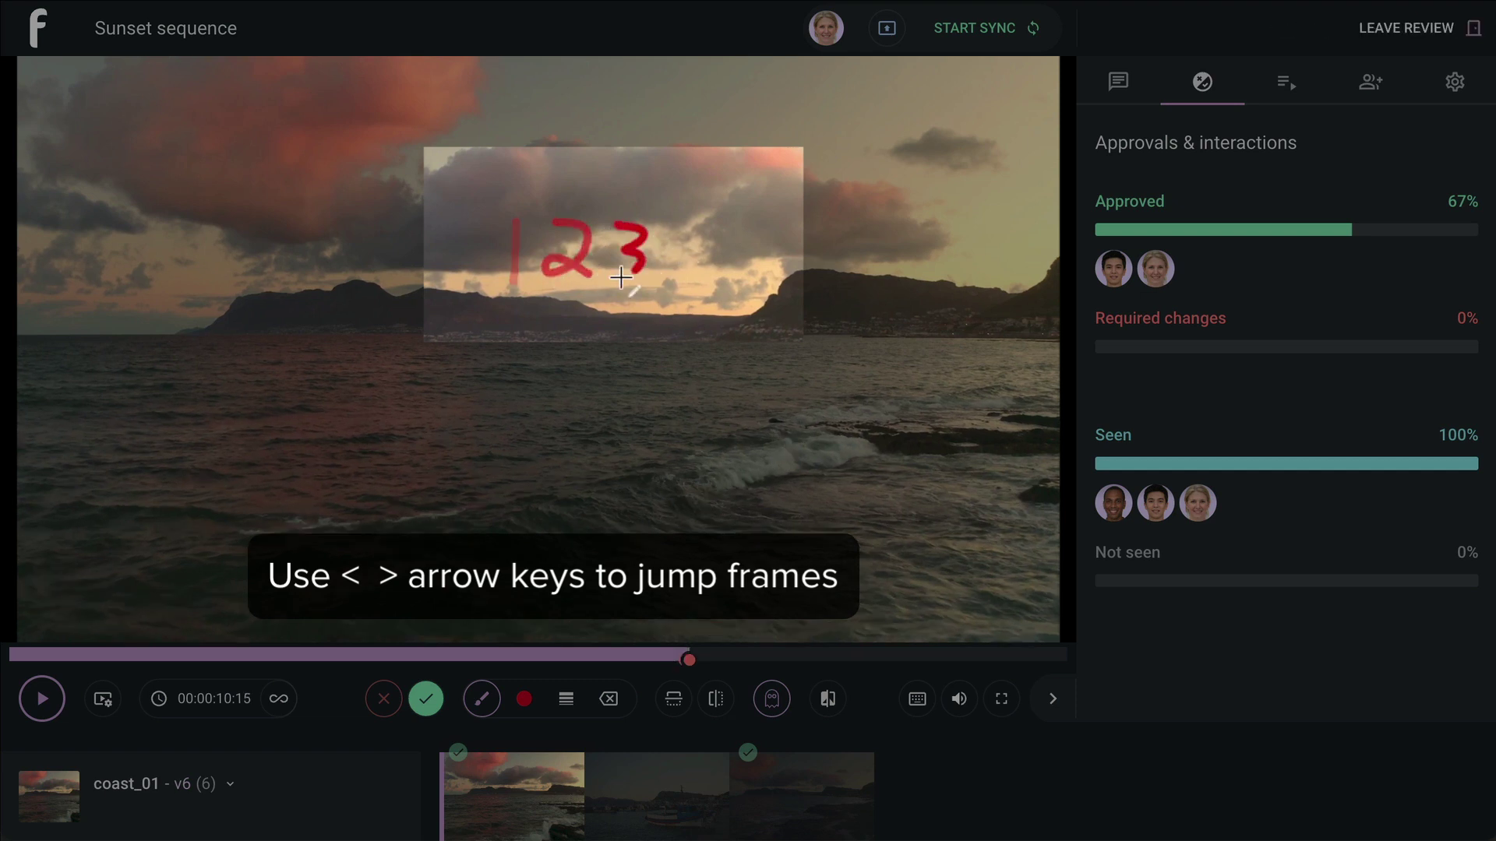
pyautogui.press('Right')
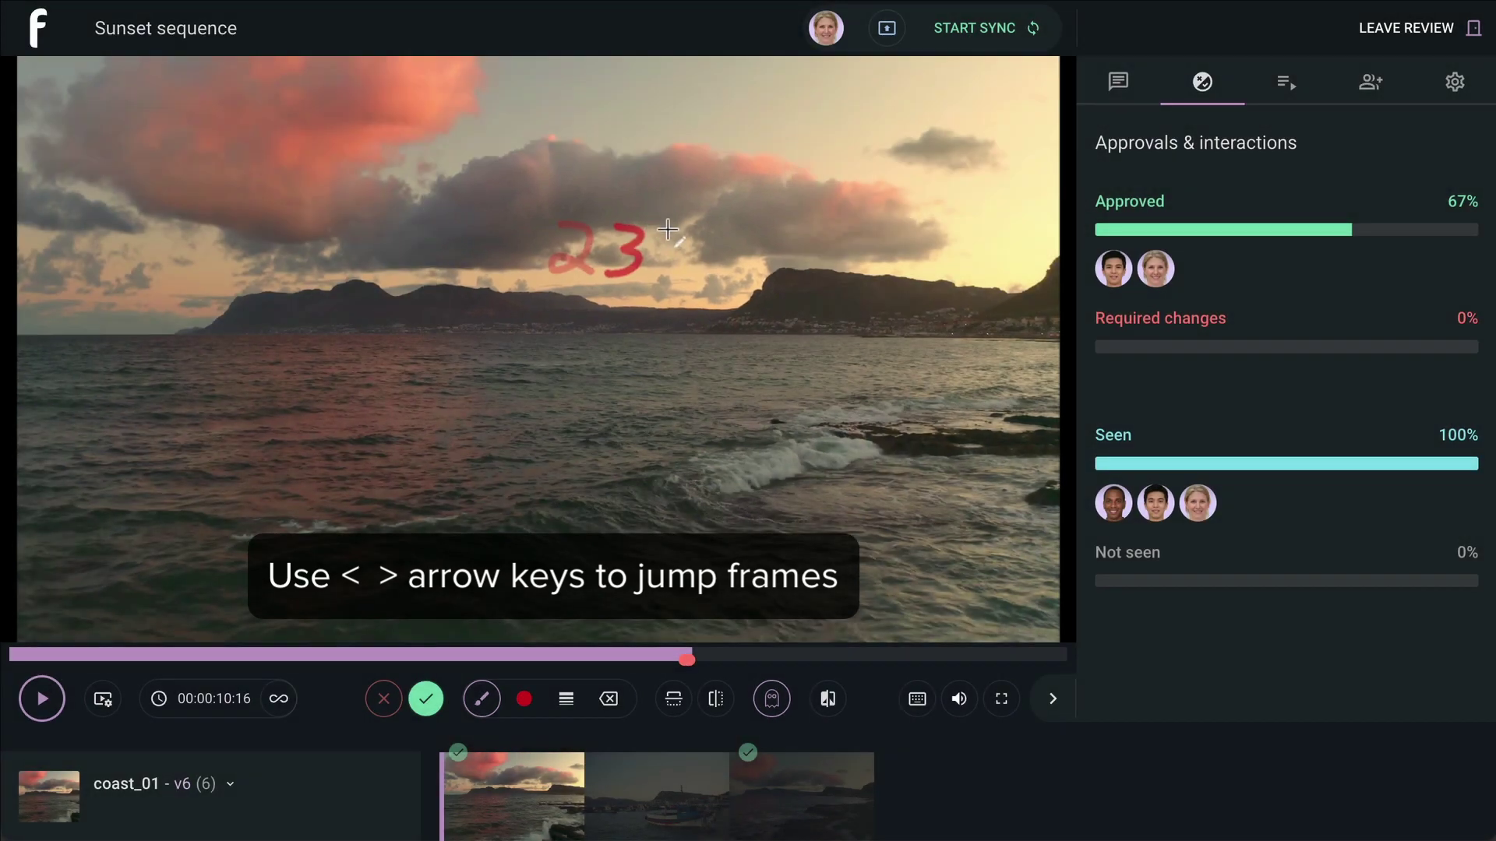
pyautogui.moveTo(671, 230)
pyautogui.mouseDown()
pyautogui.moveTo(649, 257)
pyautogui.moveTo(691, 249)
pyautogui.moveTo(678, 274)
pyautogui.mouseUp()
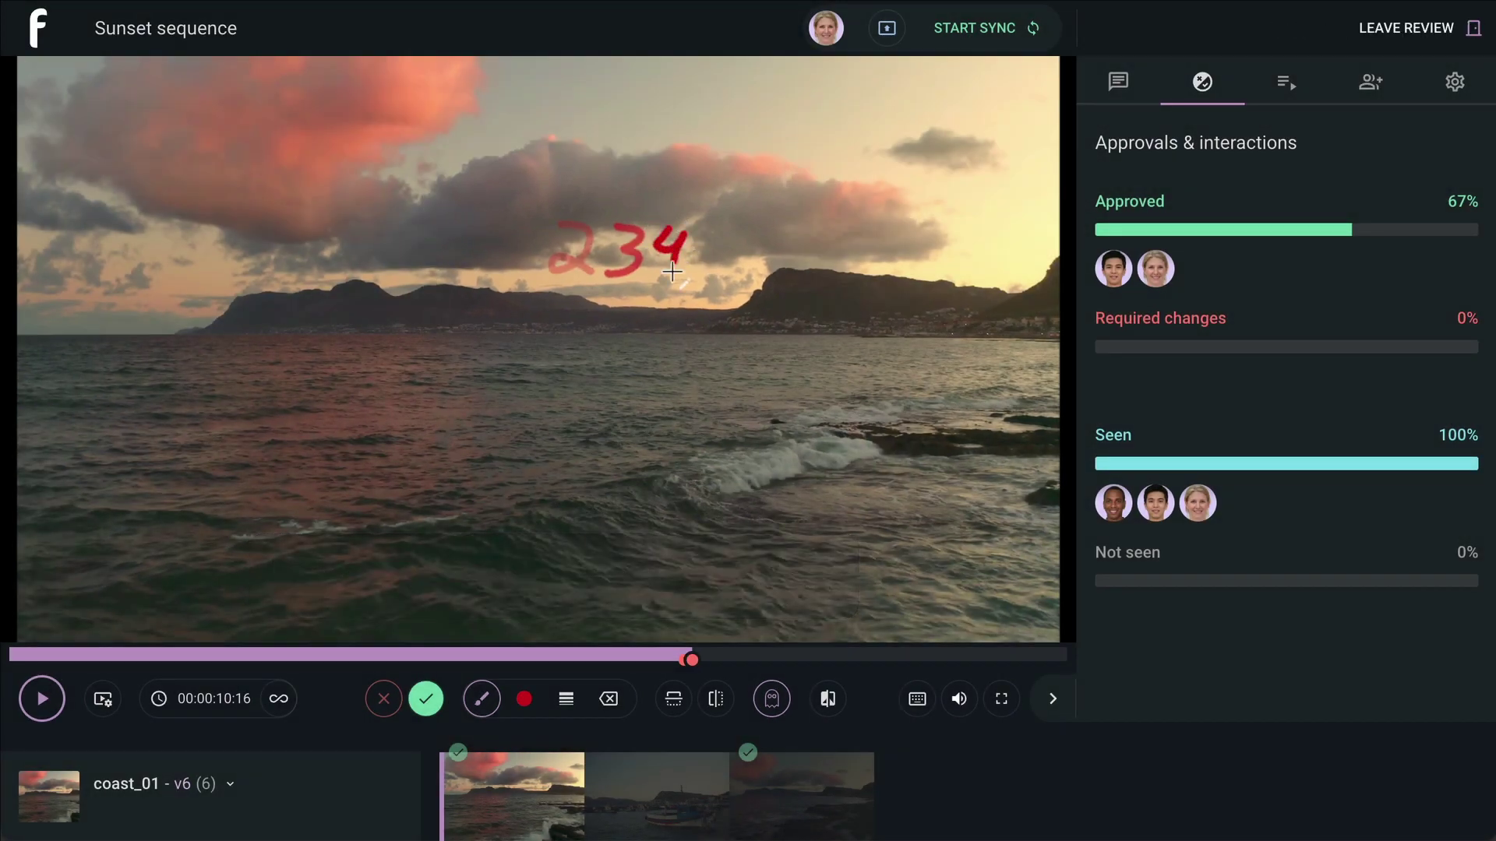
pyautogui.press('Right')
pyautogui.moveTo(729, 231)
pyautogui.mouseDown()
pyautogui.moveTo(692, 248)
pyautogui.moveTo(732, 253)
pyautogui.moveTo(705, 274)
pyautogui.mouseUp()
pyautogui.press('Right')
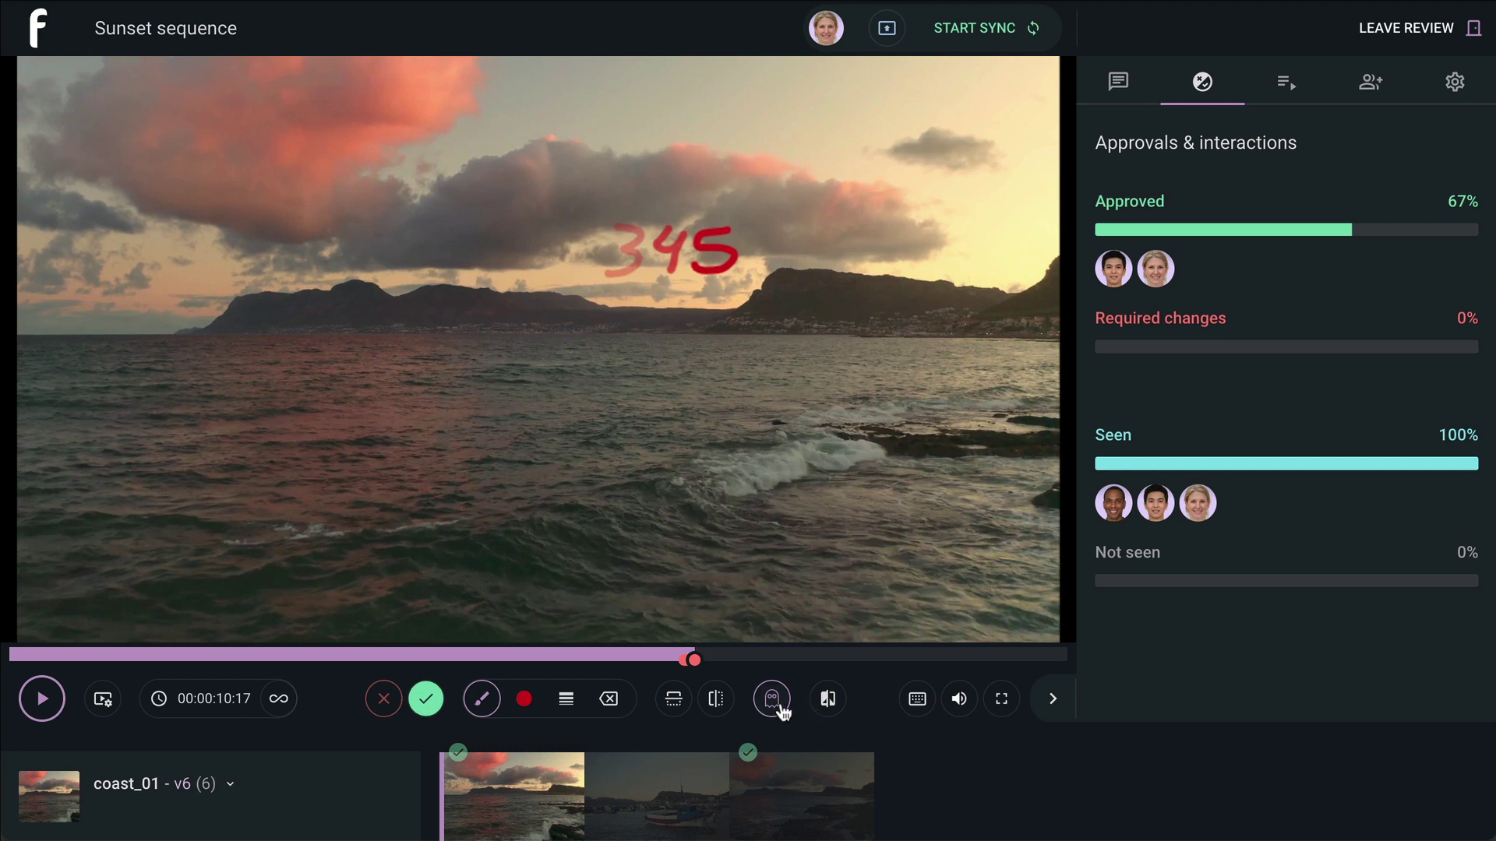
# Turn off ghosting for the annotated coast_01 clip.
pyautogui.click(773, 699)
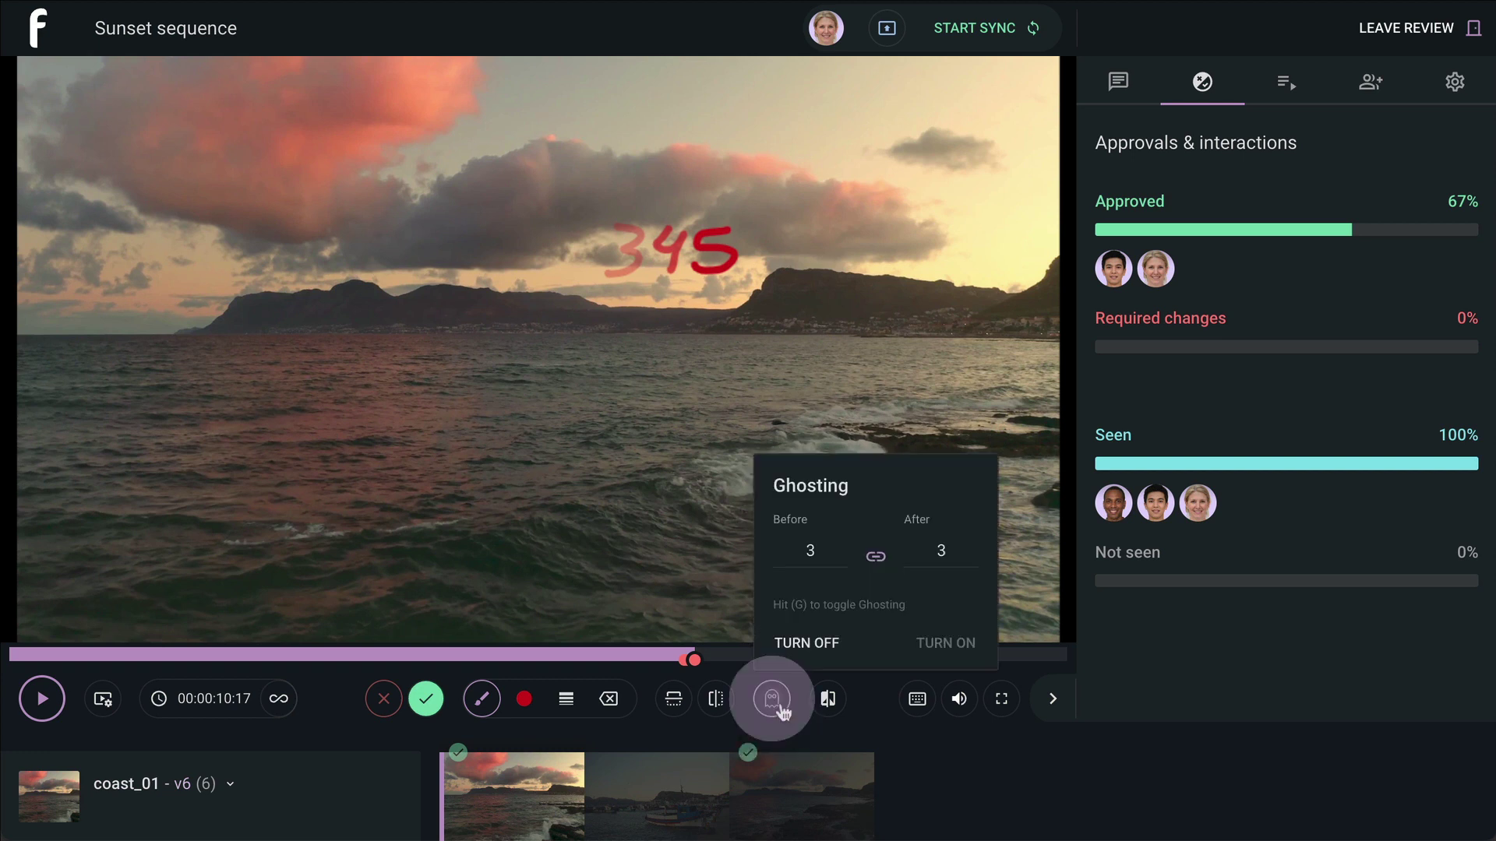
pyautogui.click(803, 649)
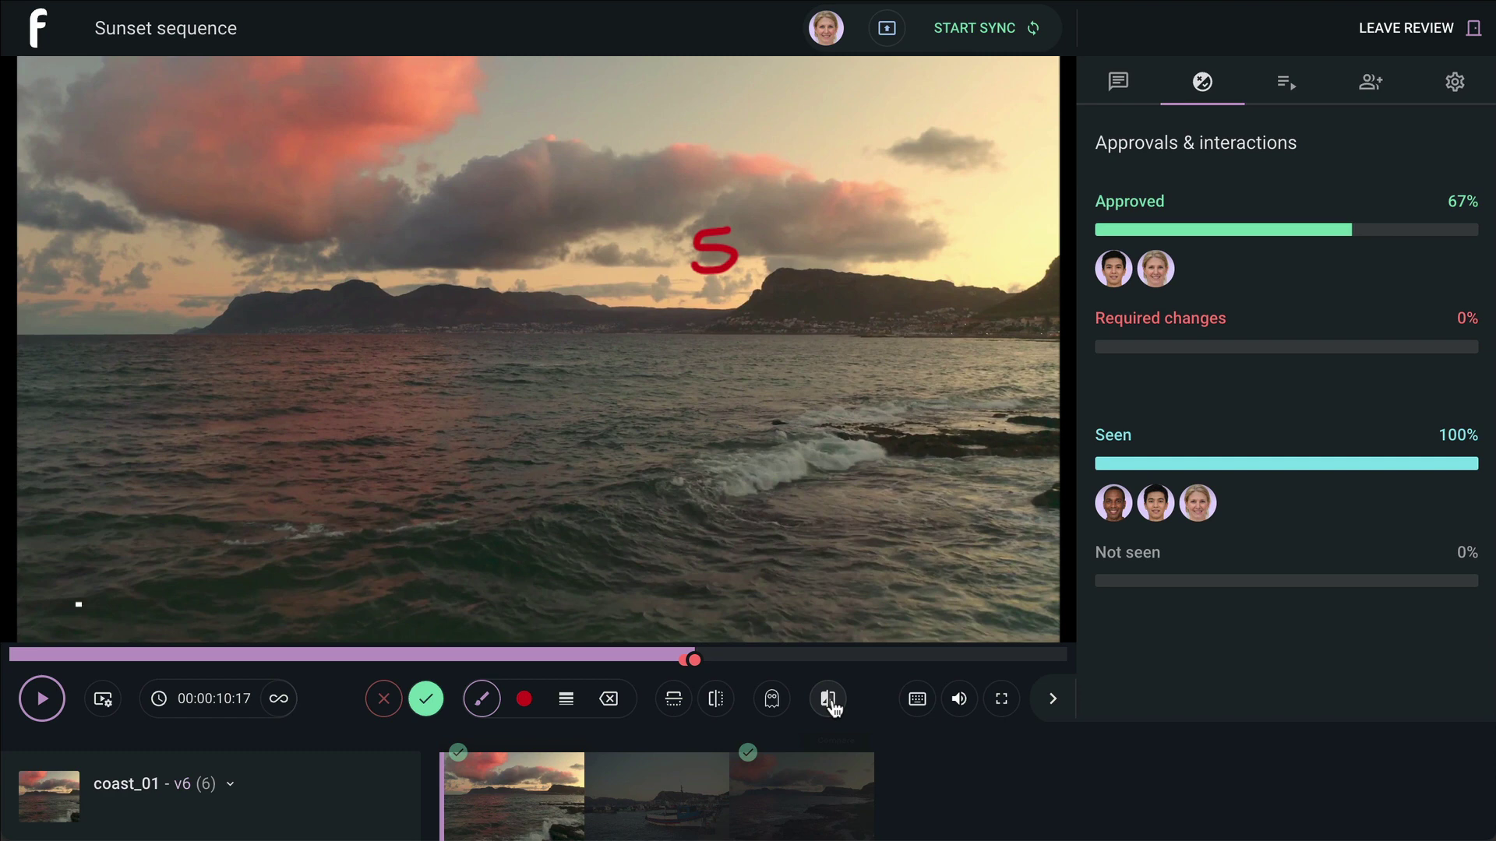
# Check the grouping options of the playlist and the available versions of coast_01.
pyautogui.click(1287, 87)
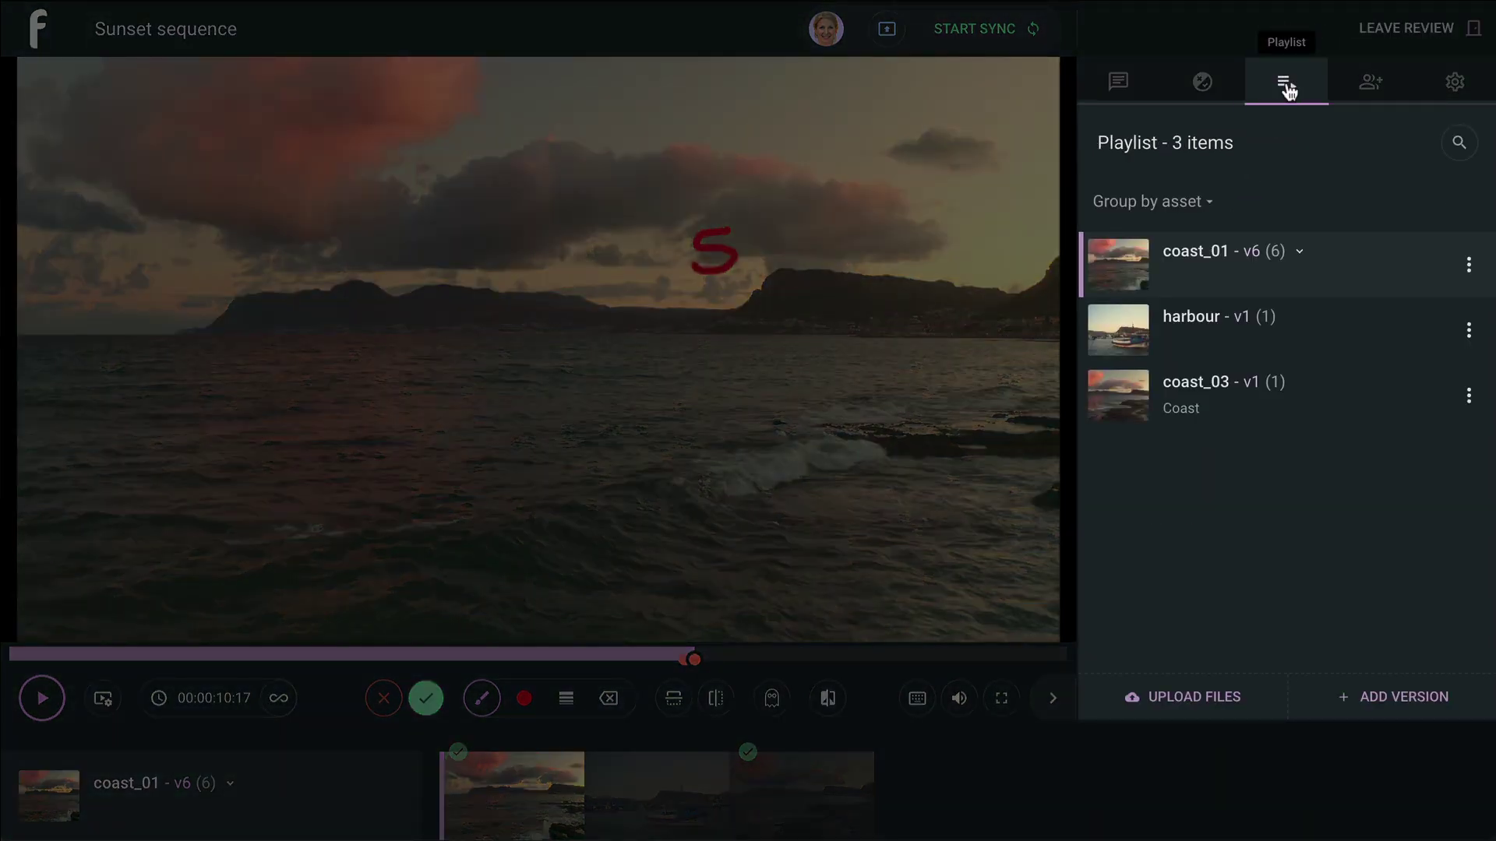
pyautogui.click(1204, 205)
pyautogui.click(1189, 294)
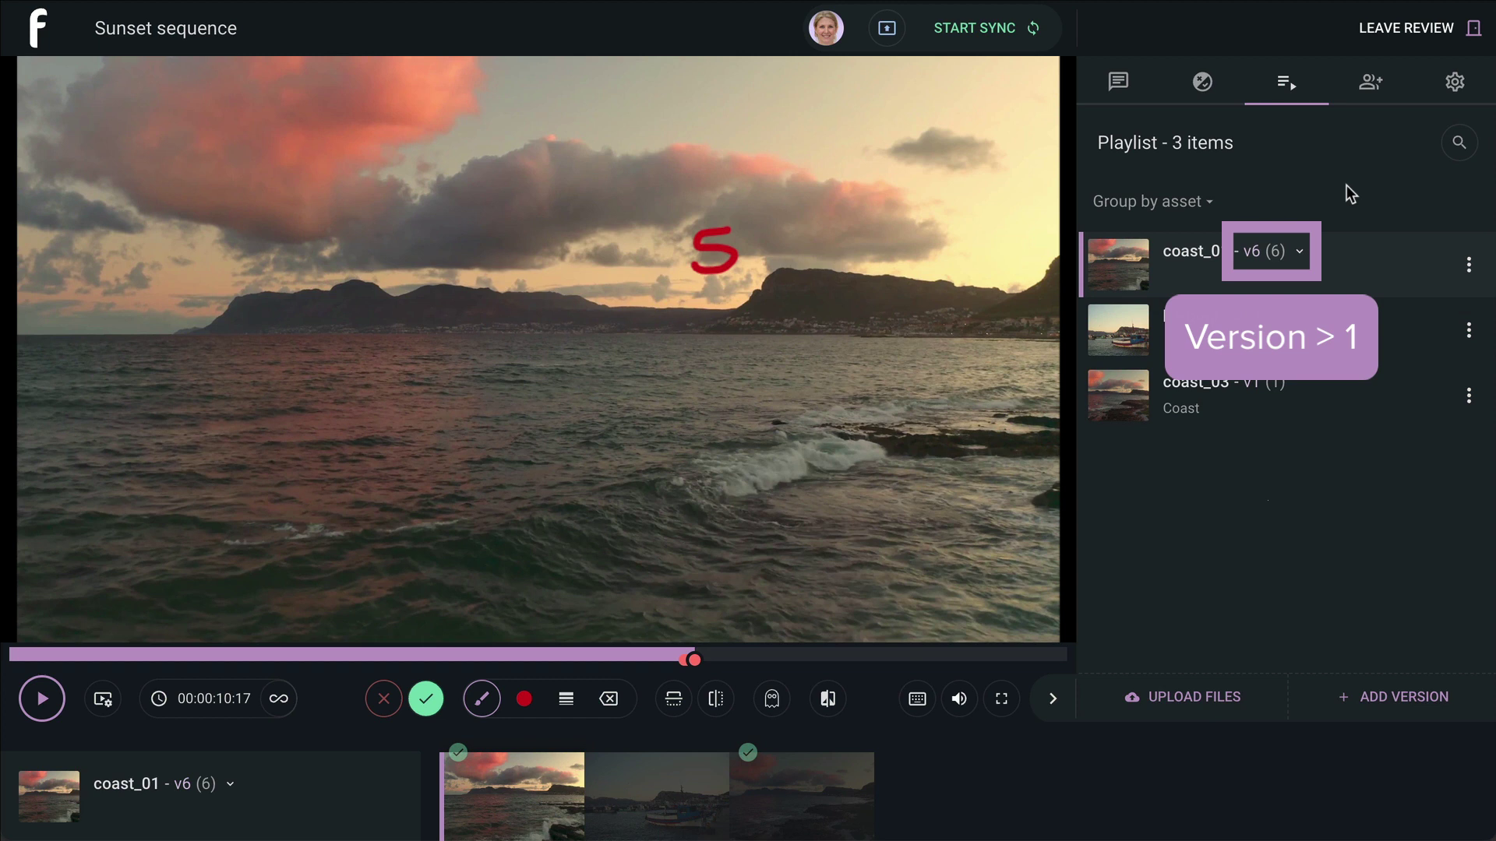
pyautogui.click(1299, 252)
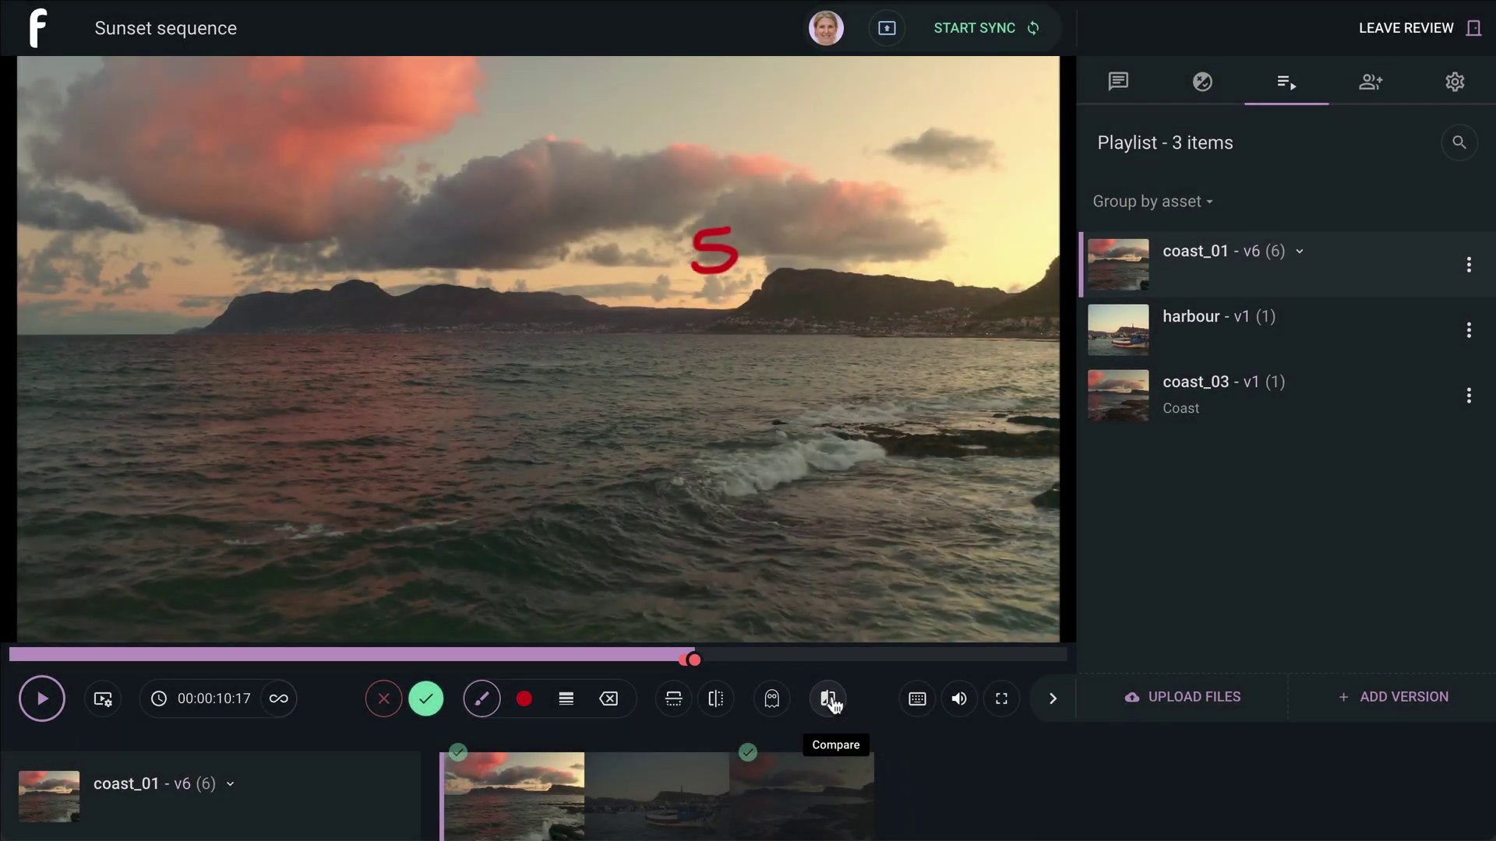
# Start comparing coast_01 v6 with v5 side by side and view the available comparison modes.
pyautogui.click(832, 701)
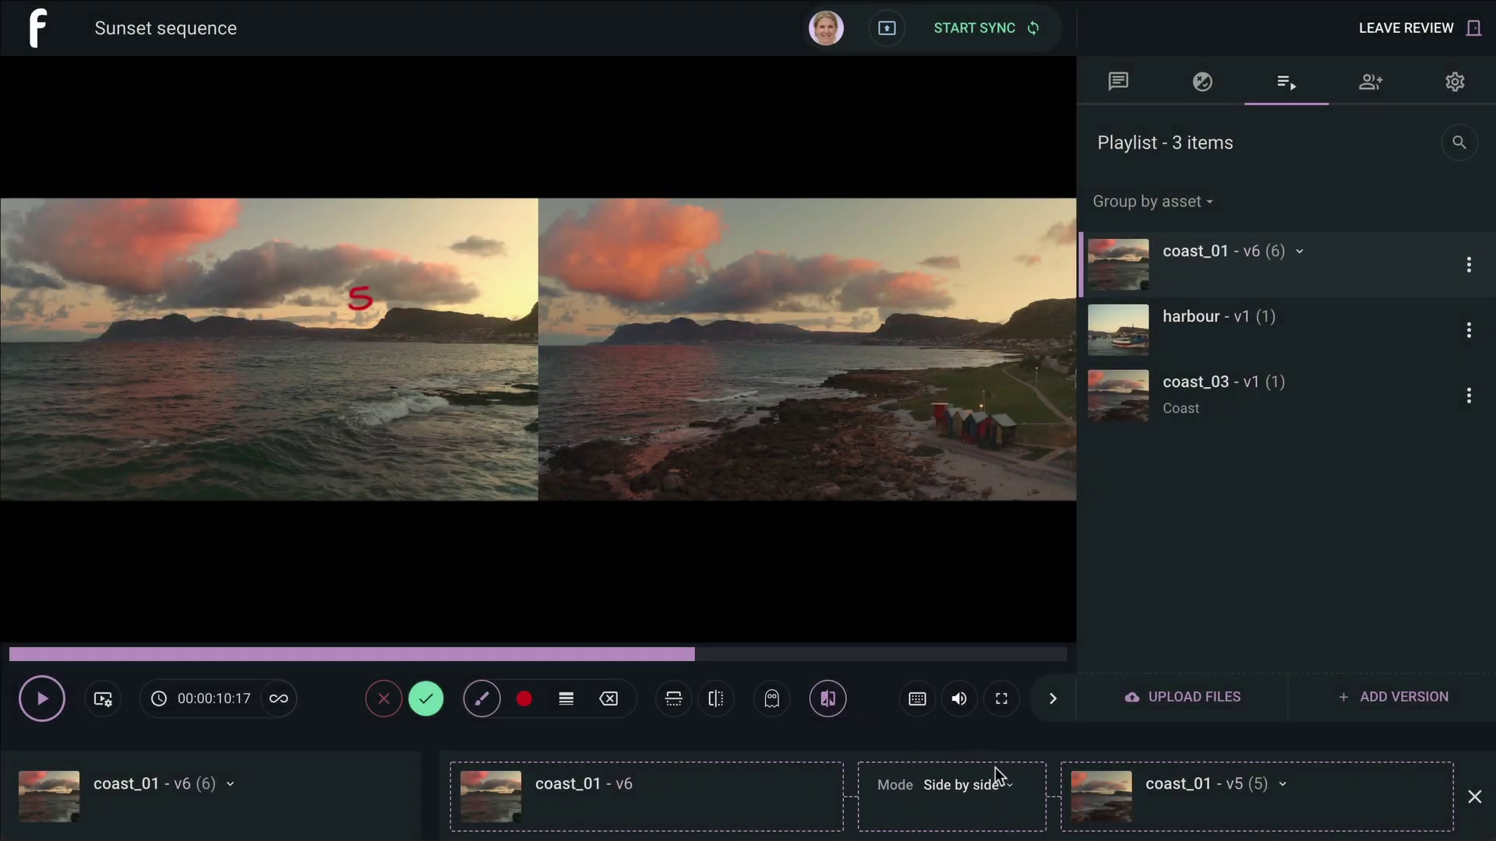
pyautogui.click(1001, 786)
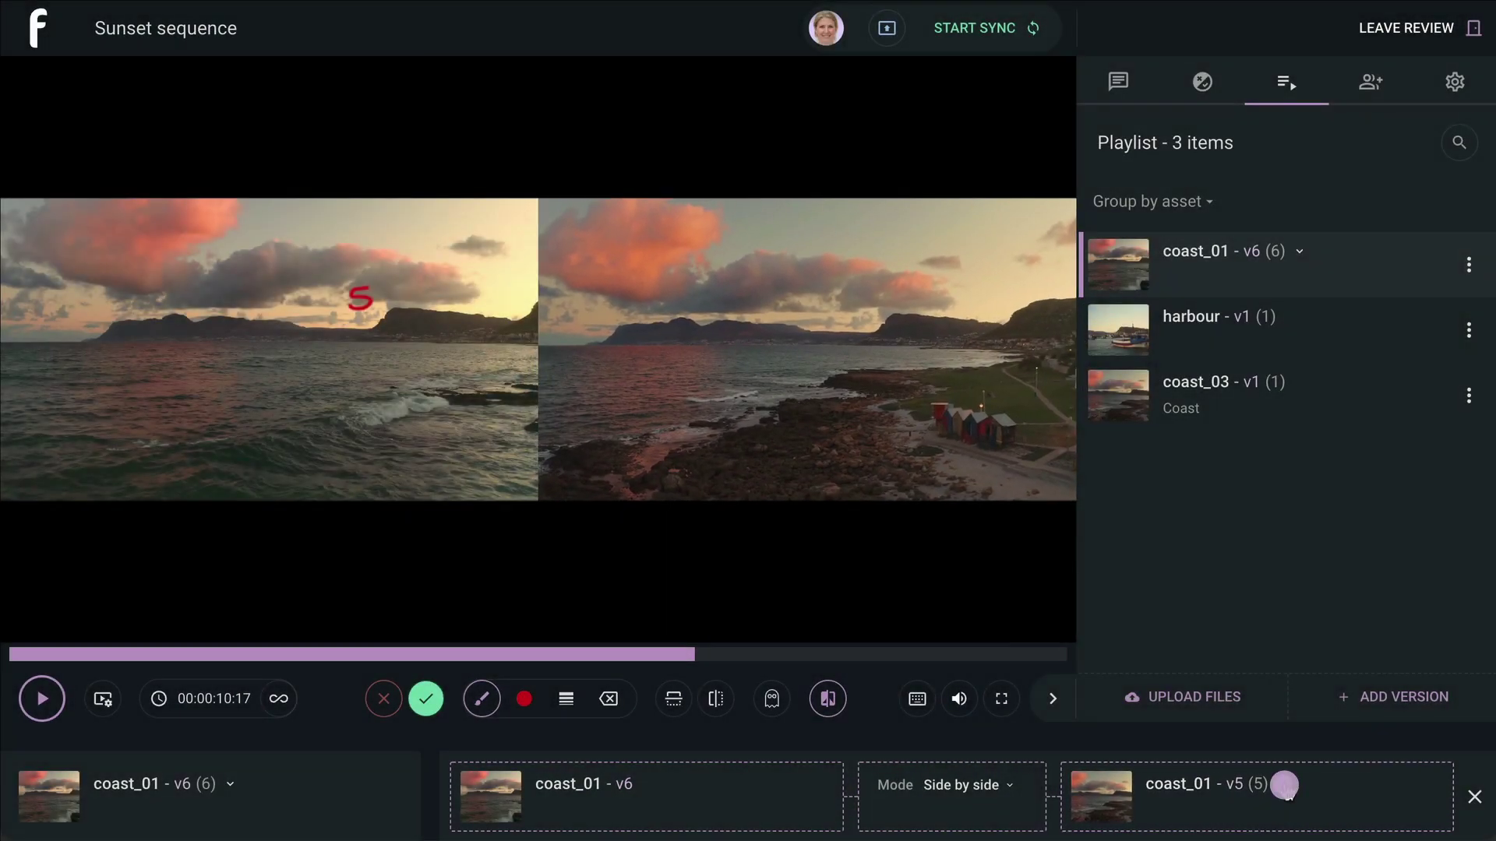
# View the version lists for the comparison clip and the current coast_01 clip, and play the comparison.
pyautogui.click(1285, 784)
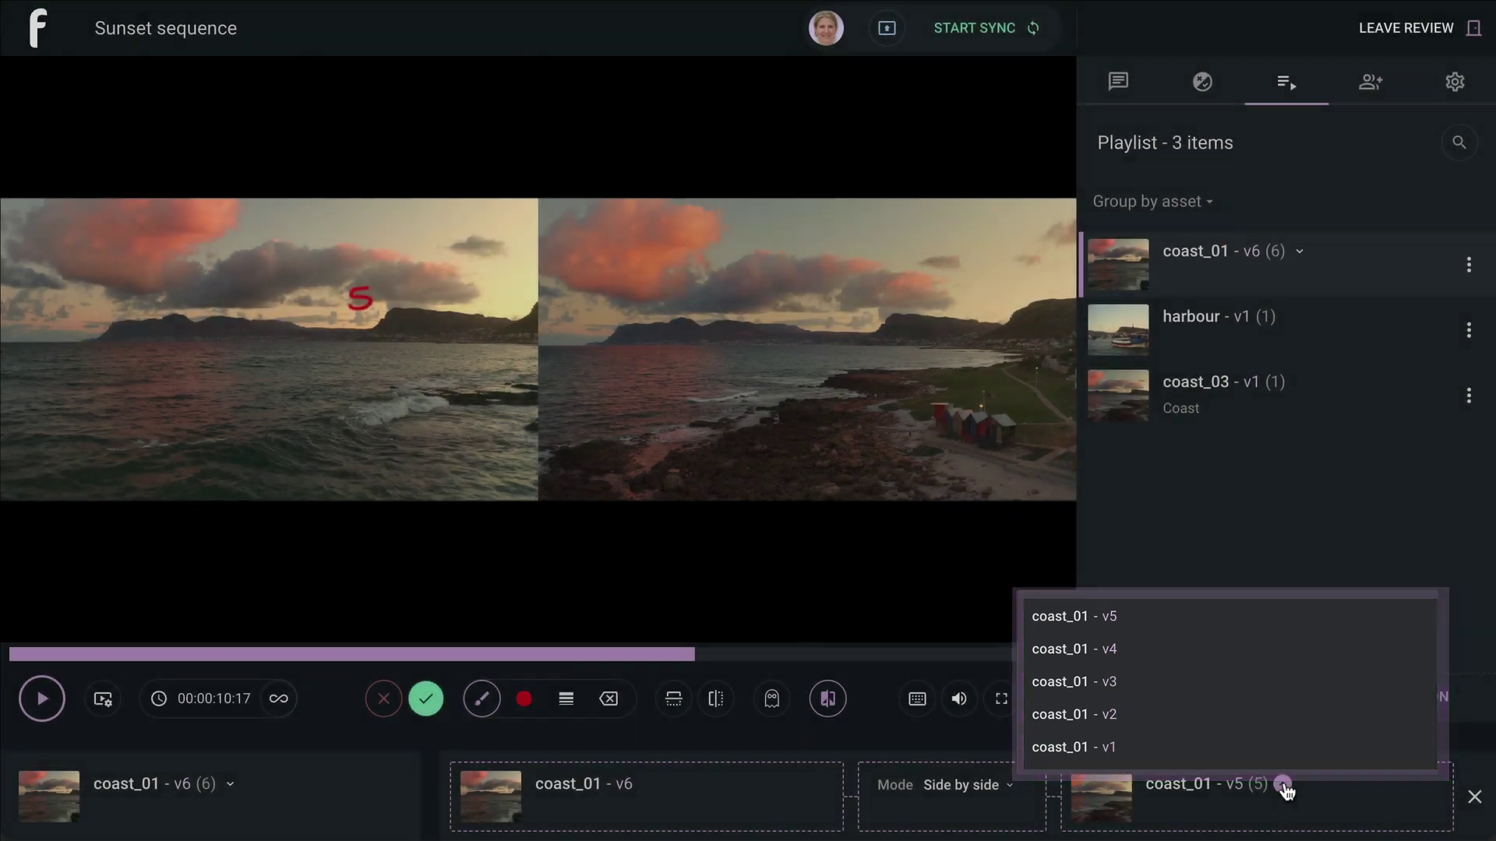
pyautogui.click(1285, 784)
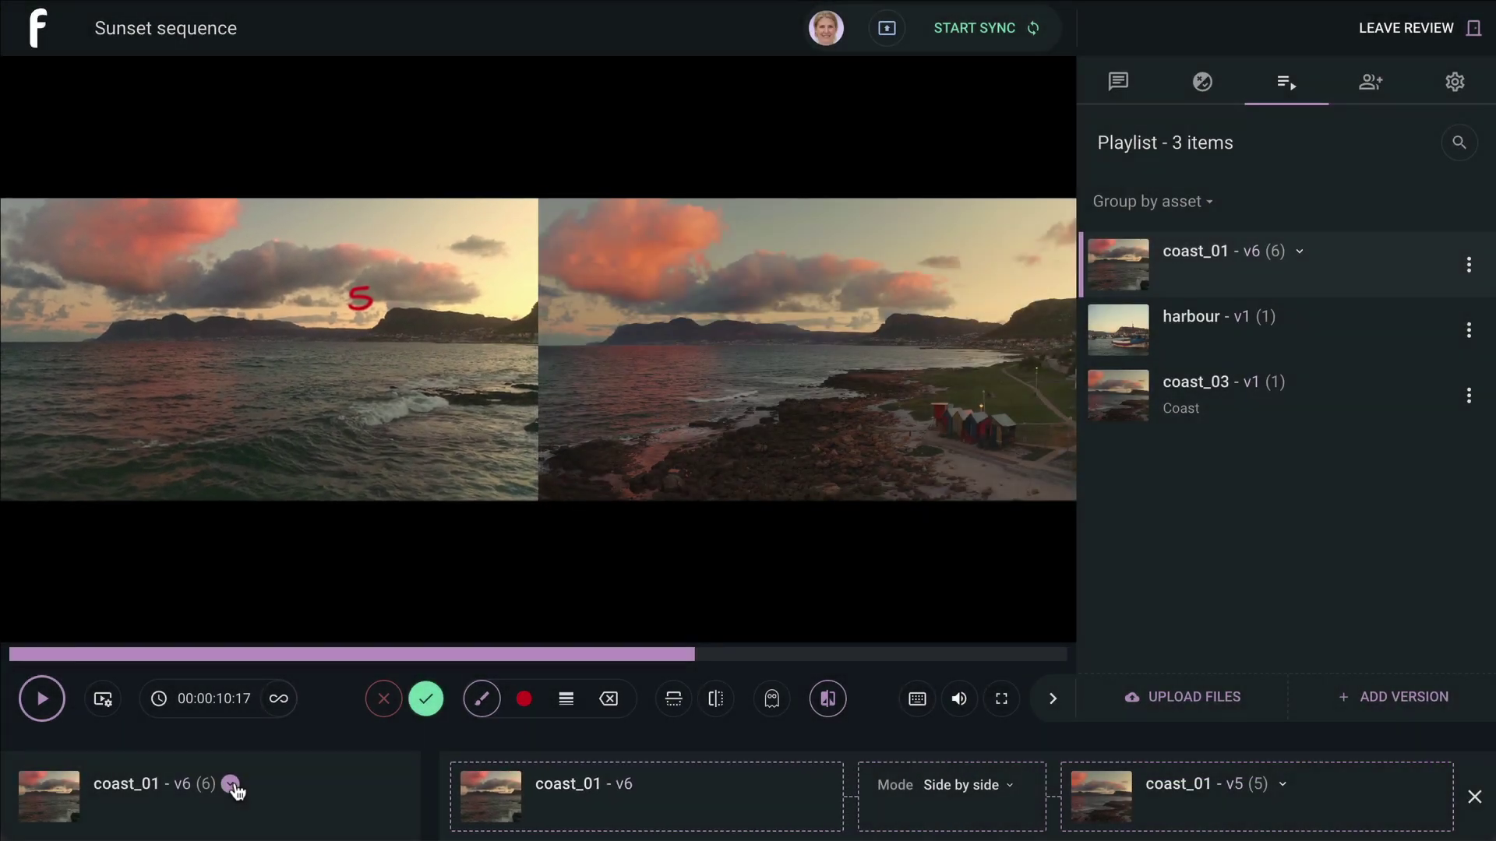
pyautogui.click(232, 785)
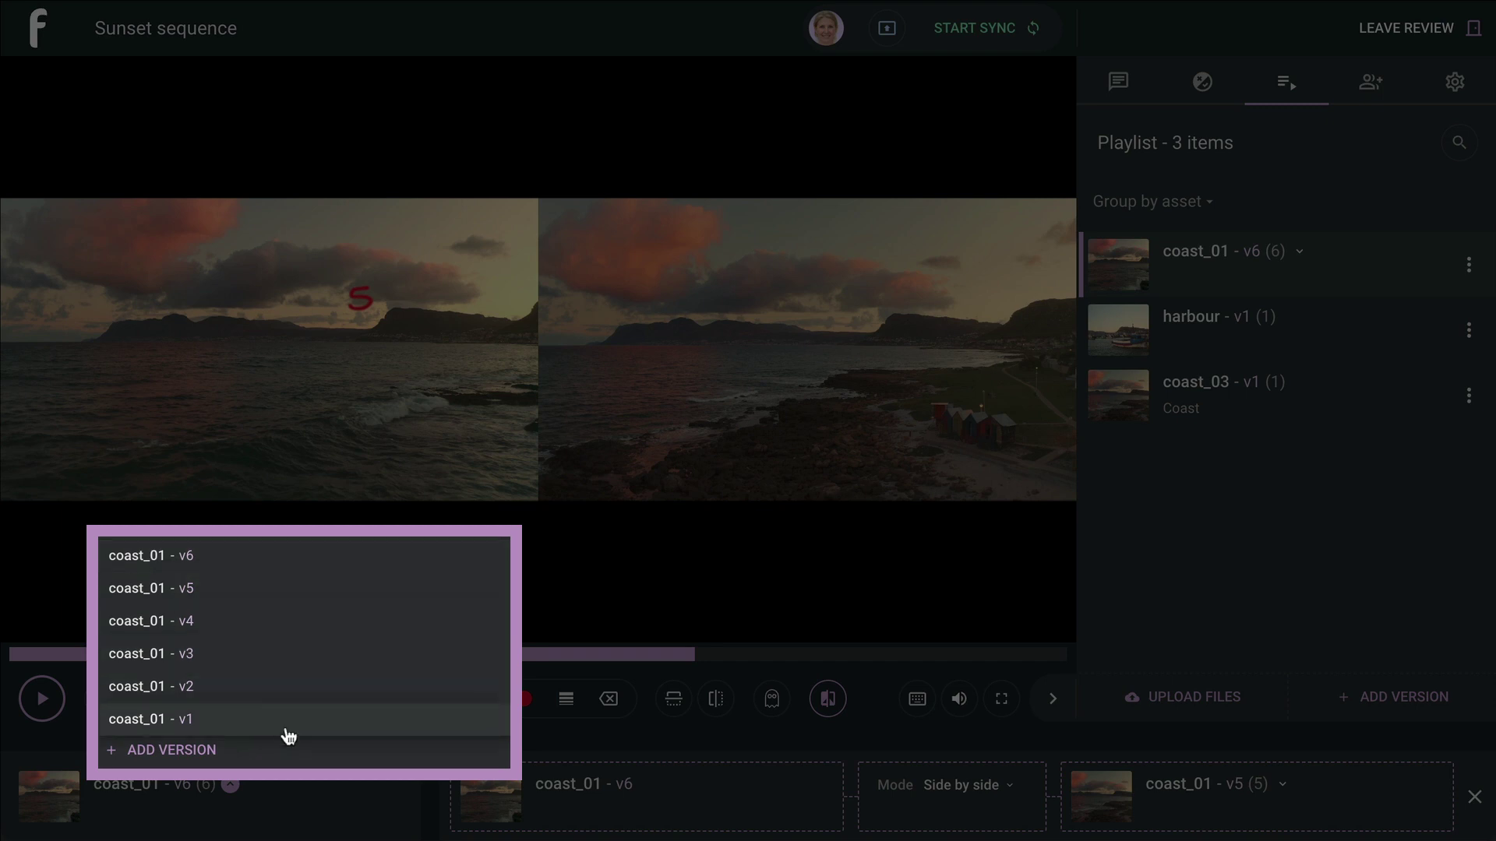
pyautogui.click(432, 795)
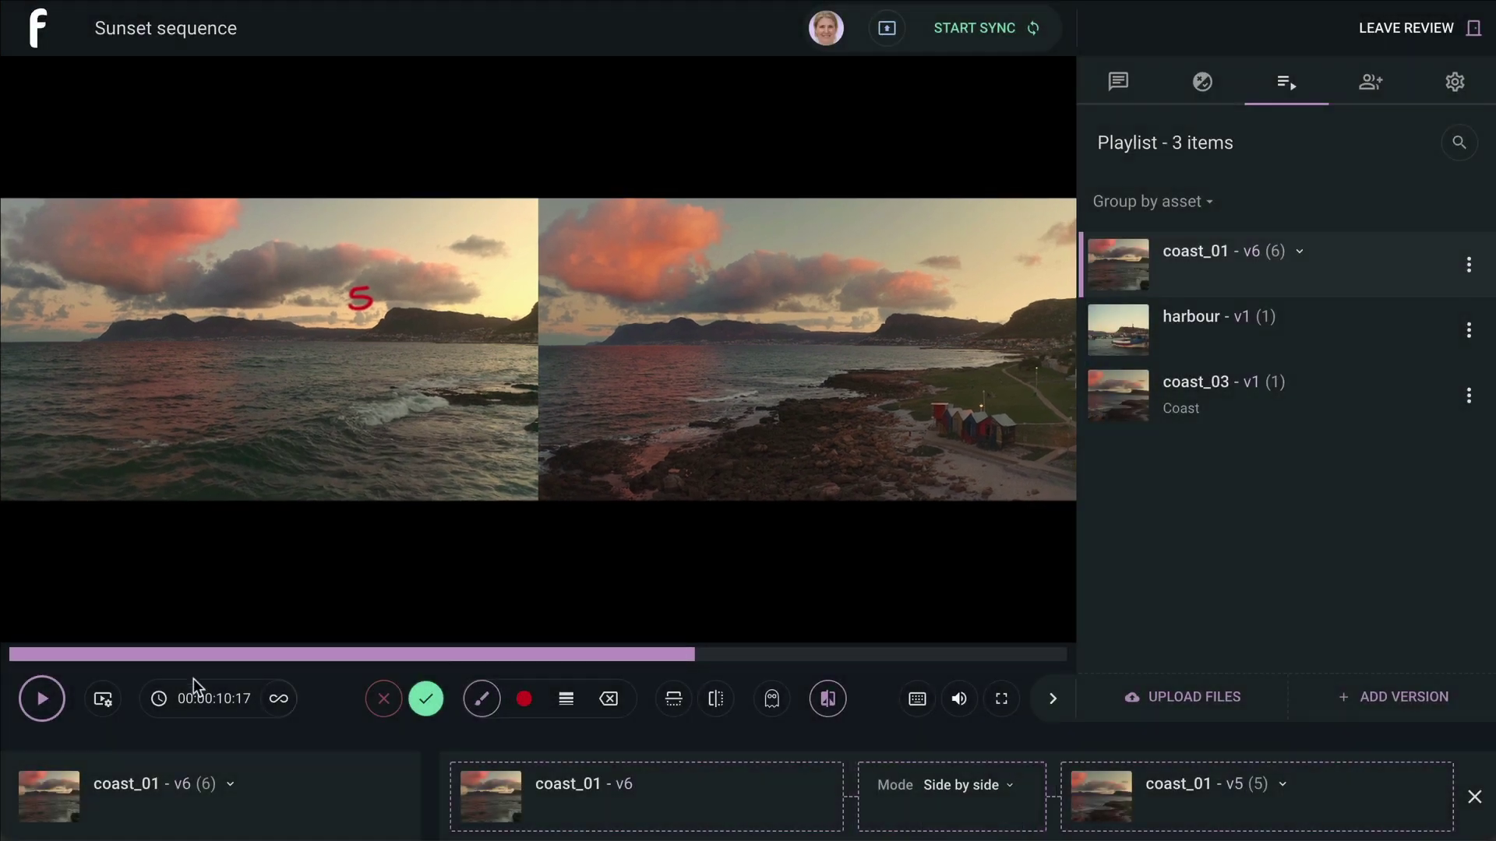
pyautogui.click(53, 710)
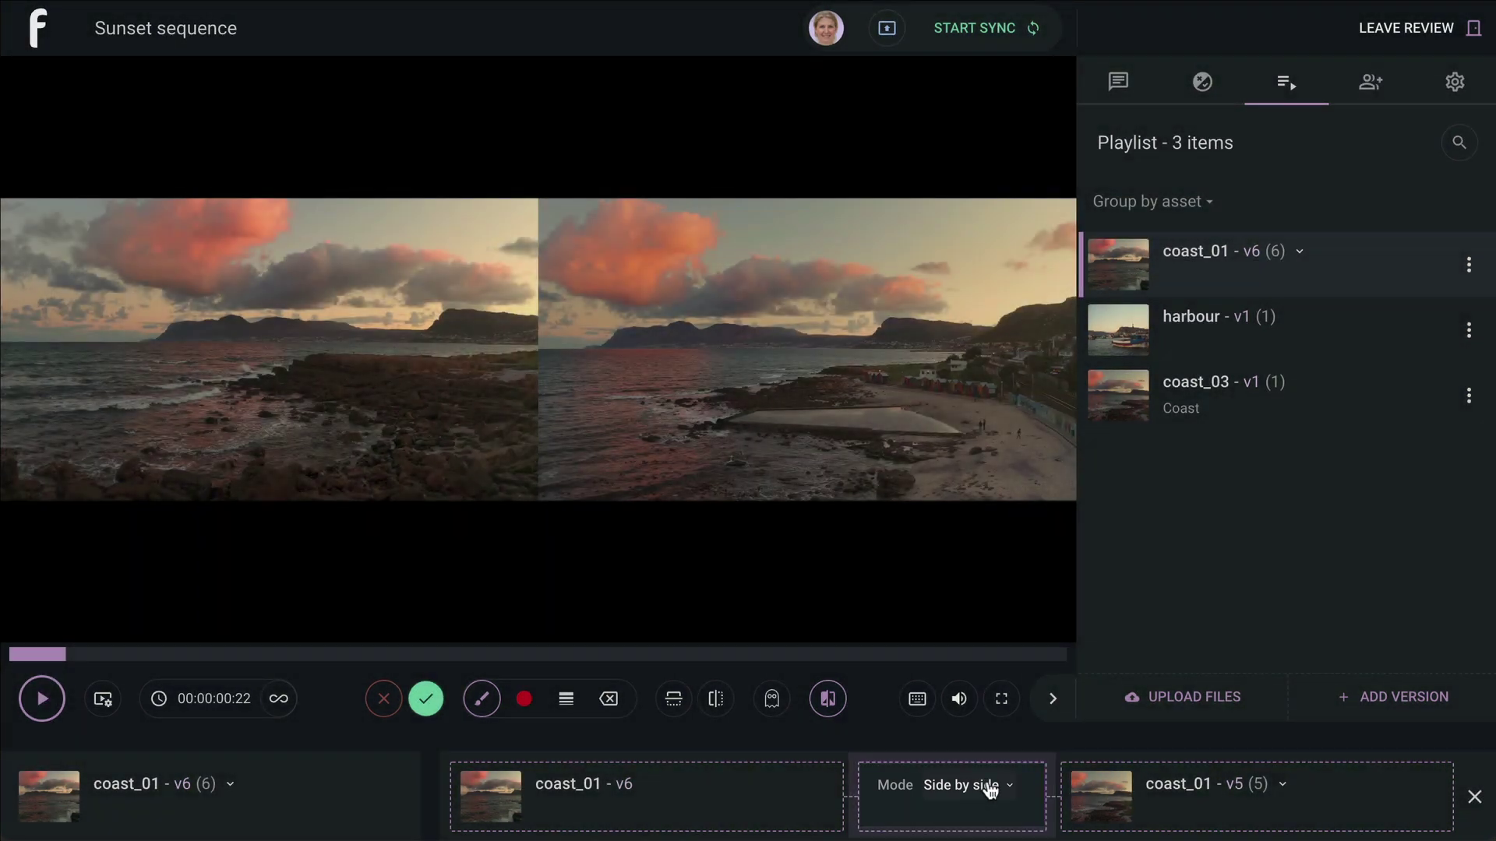
# Try the Overlay comparison mode at full and zero opacity, and return the mode to Side by side.
pyautogui.click(989, 789)
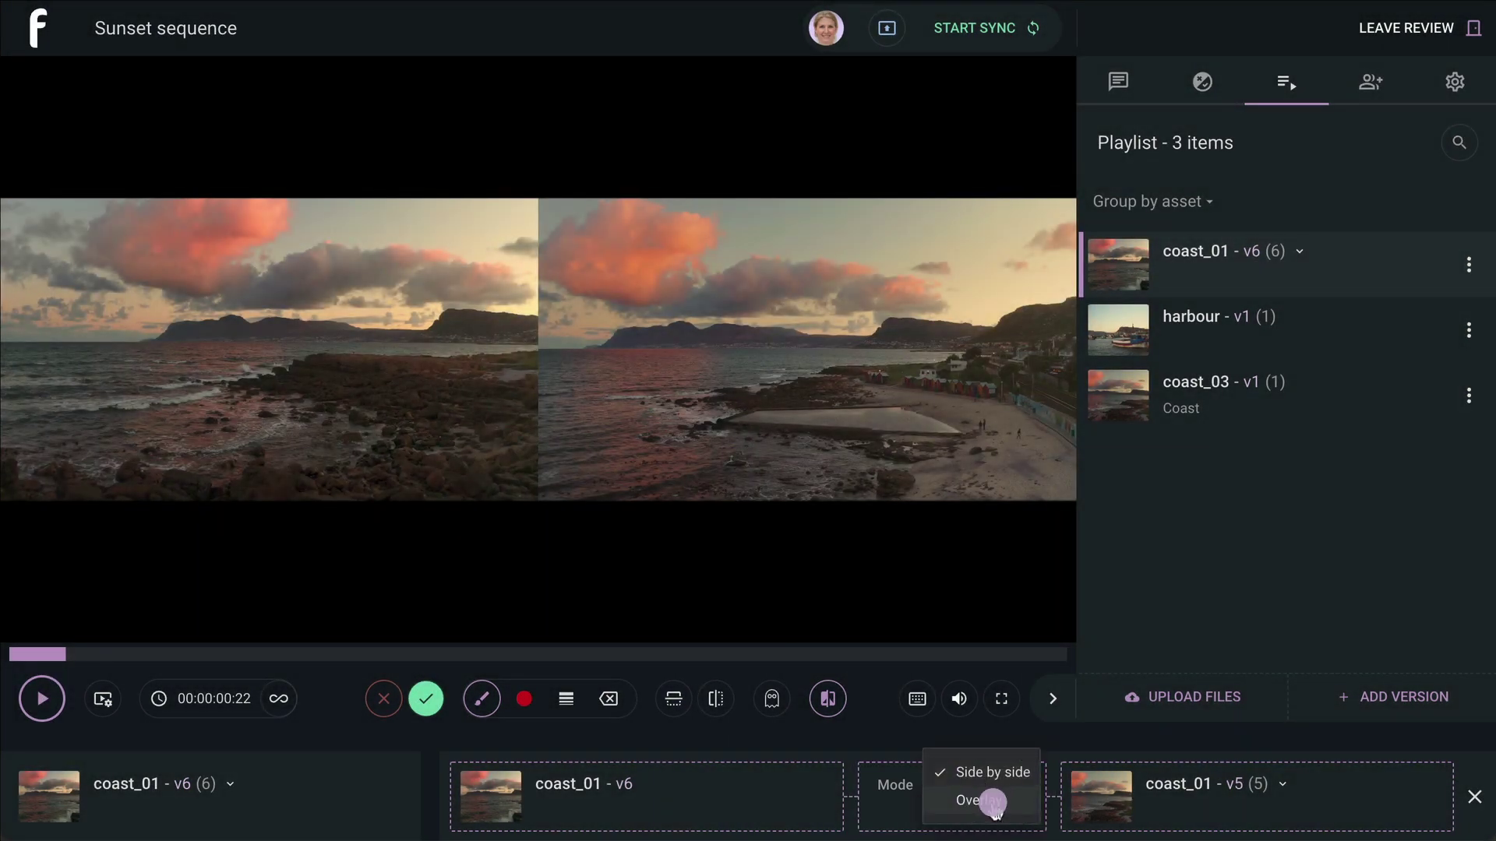
pyautogui.click(994, 802)
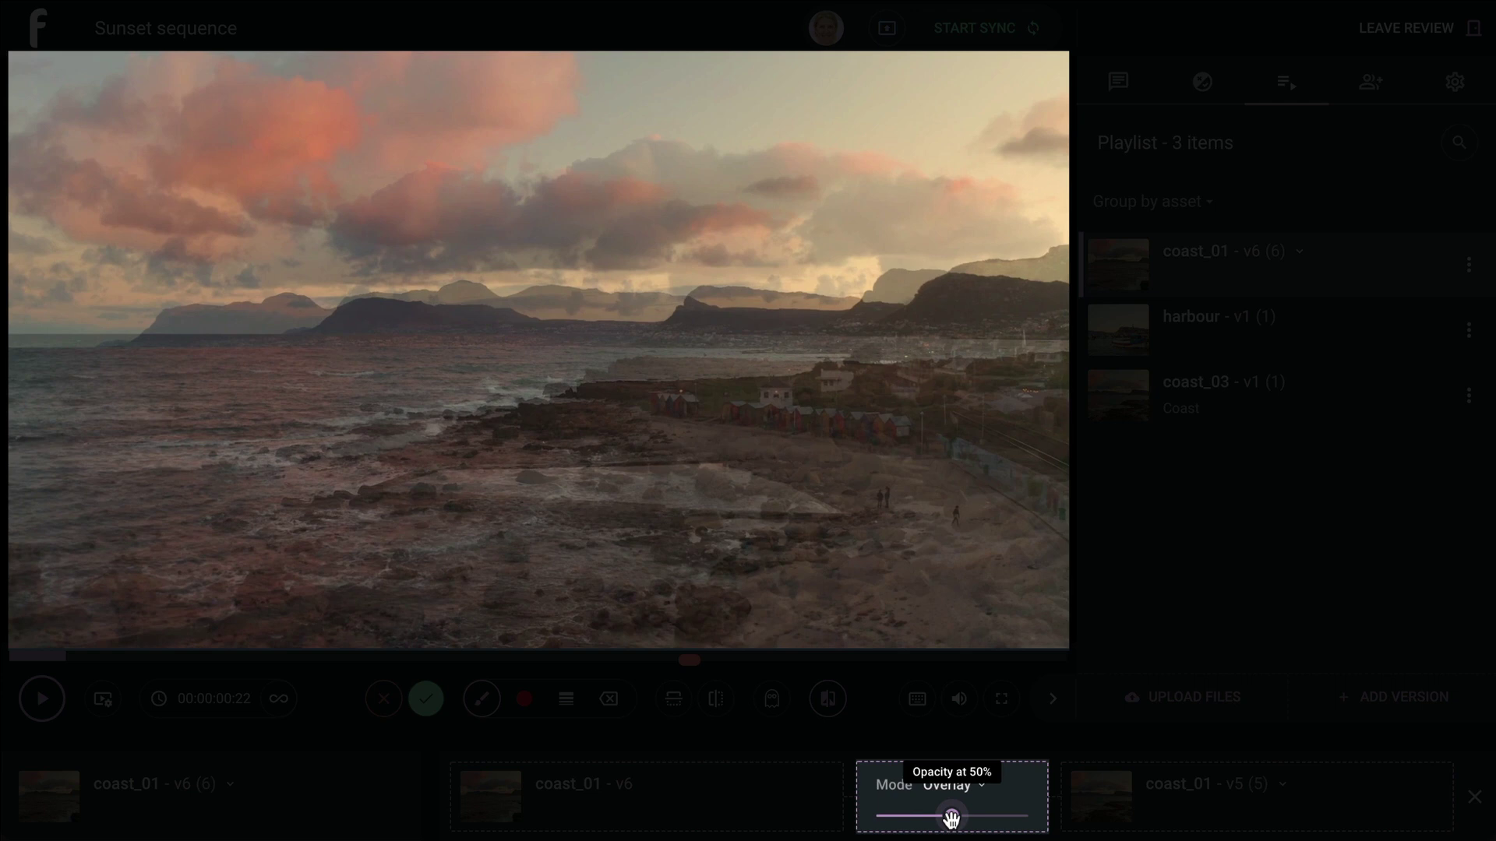
pyautogui.moveTo(952, 815); pyautogui.dragTo(1055, 817)
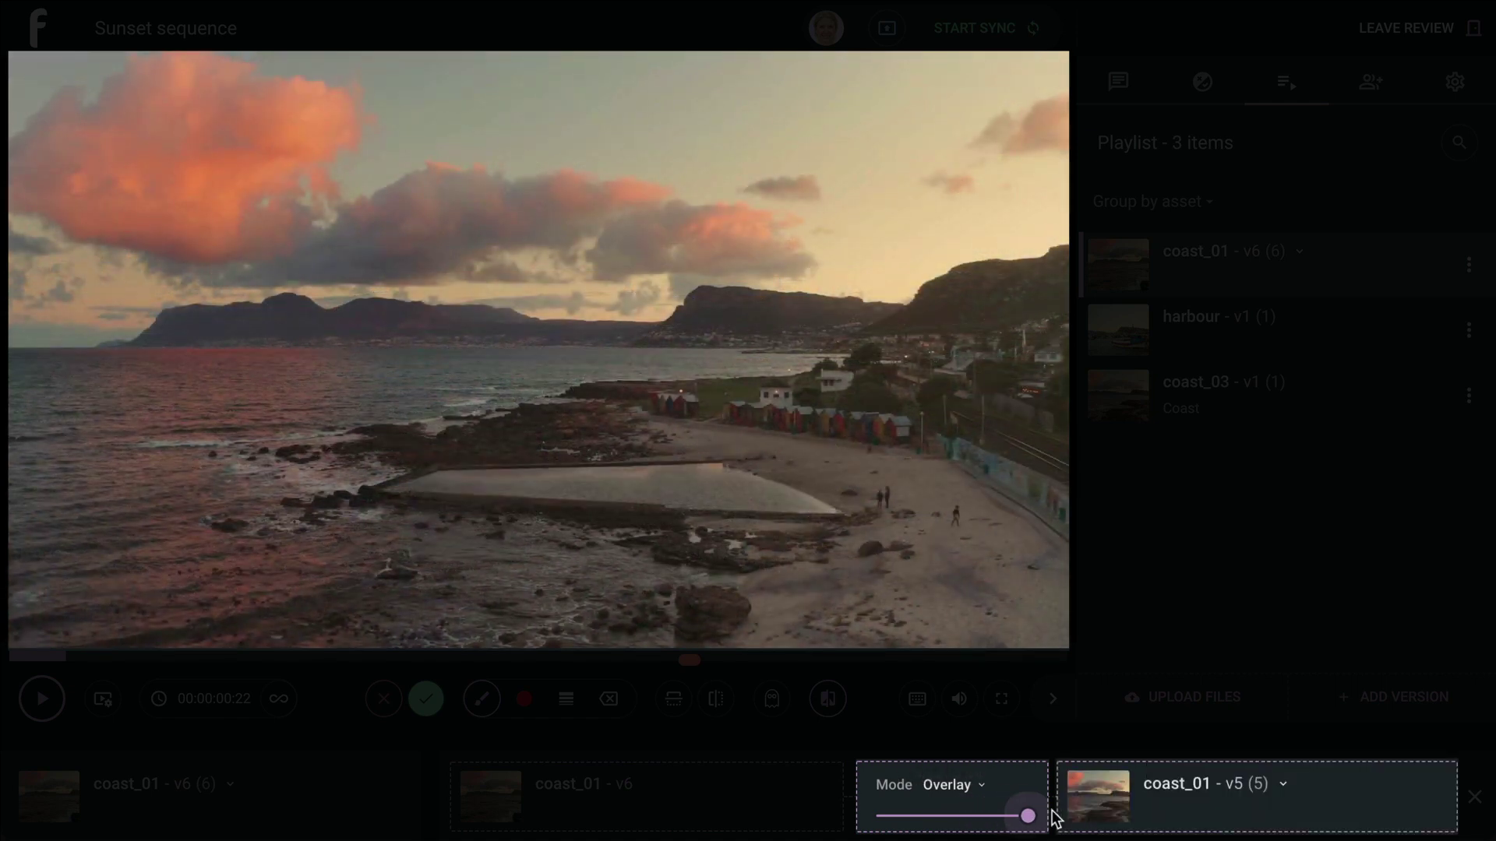
pyautogui.moveTo(1029, 817); pyautogui.dragTo(836, 823)
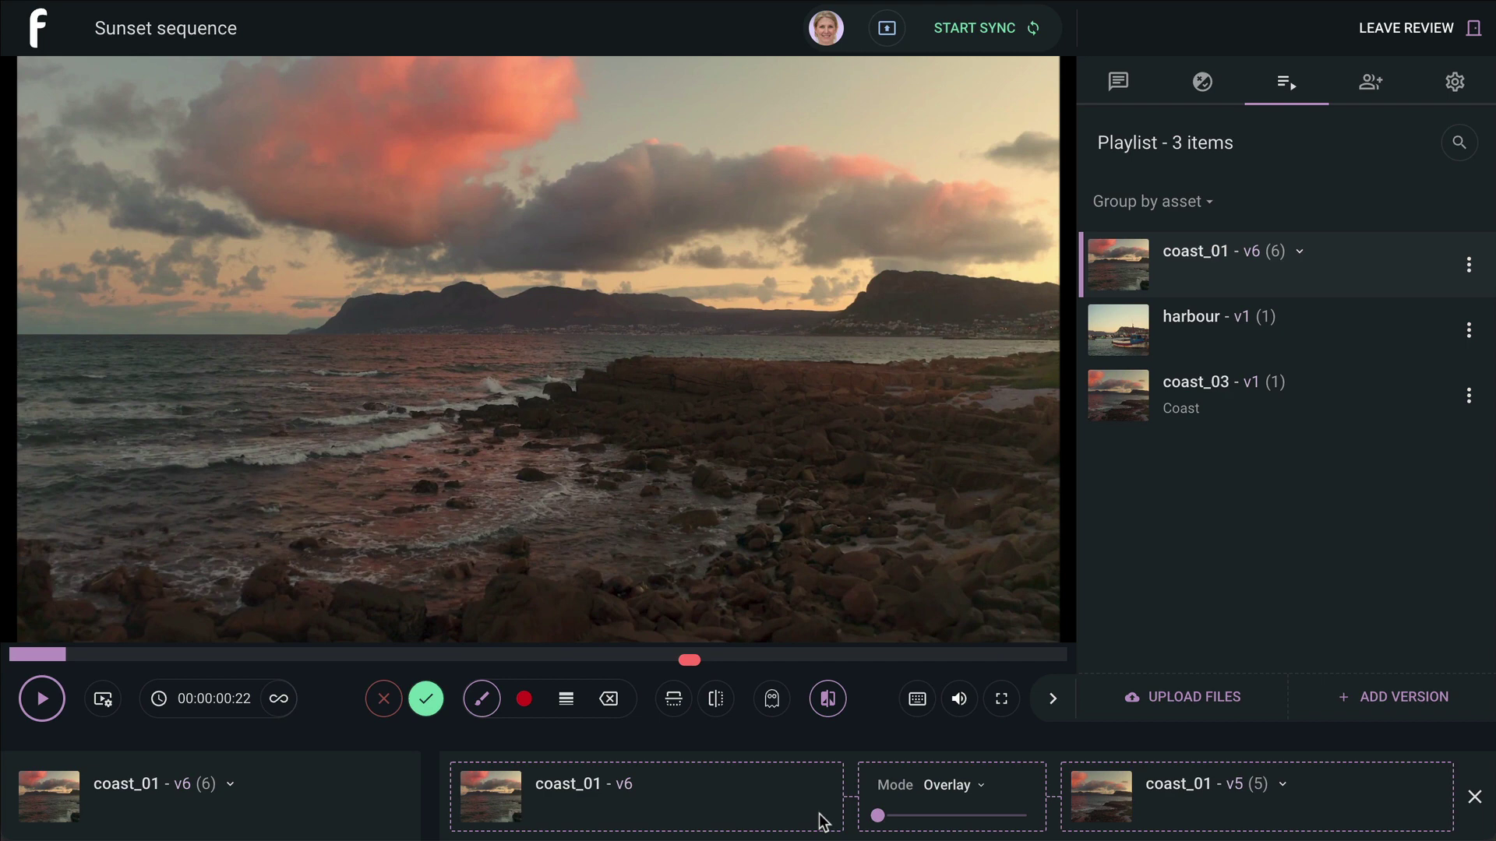
pyautogui.click(972, 792)
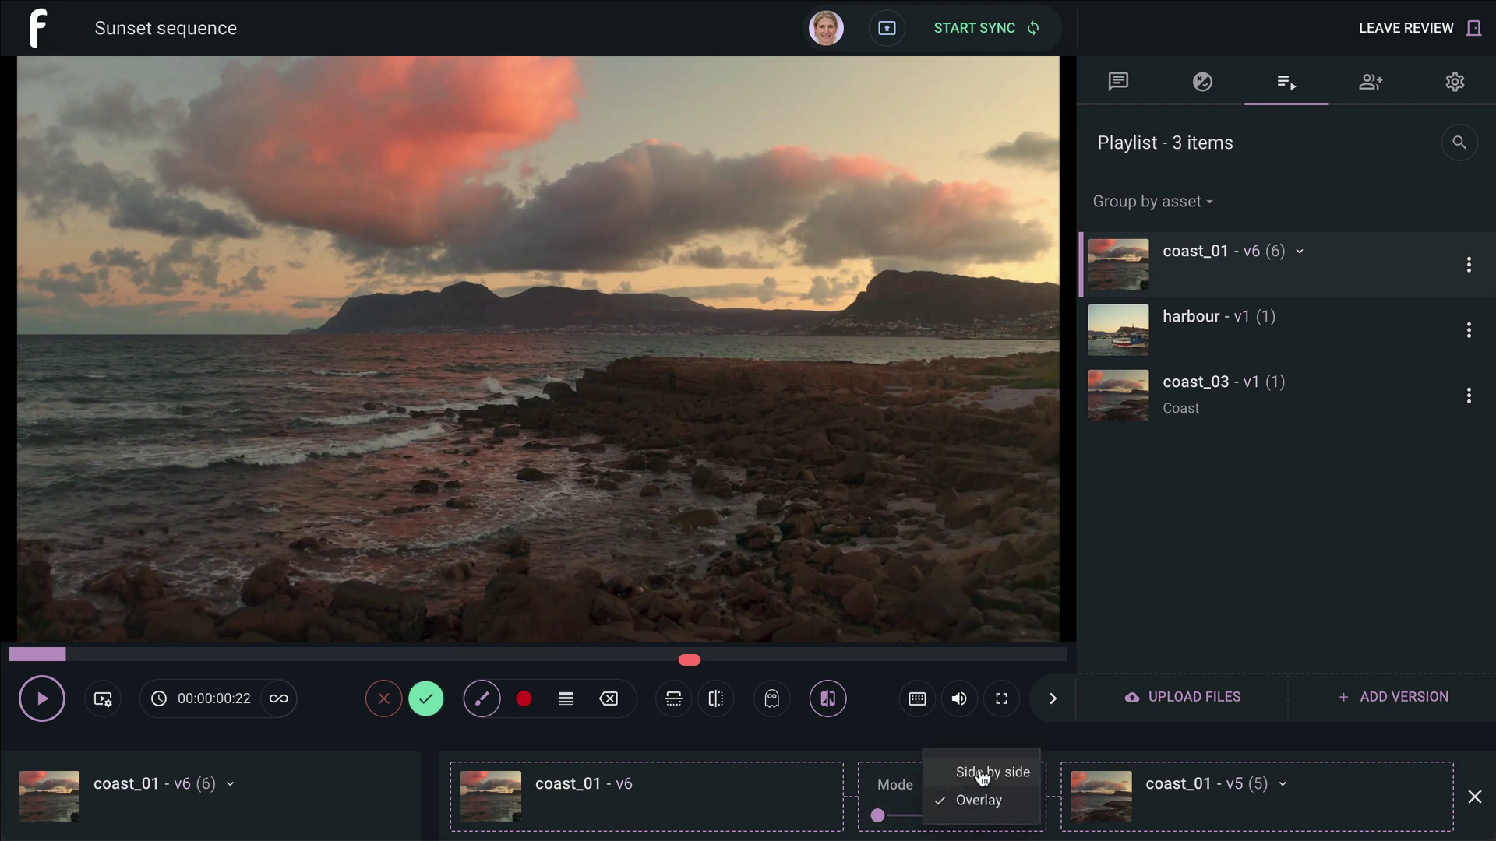
pyautogui.click(983, 775)
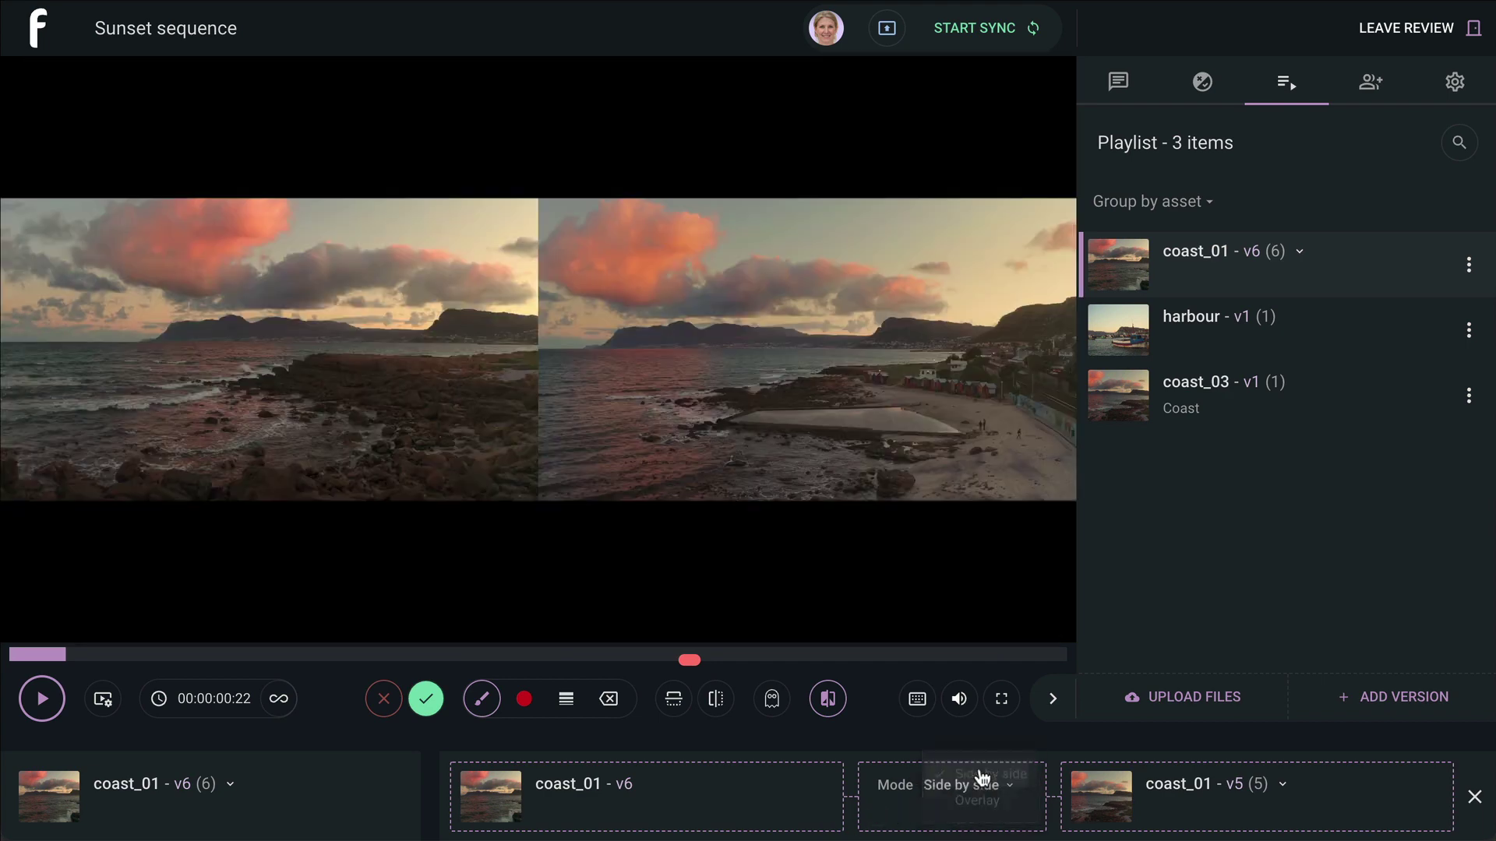
# Post the note "Awesome!" on the current frame of coast_01 v6 and circle the distant mountain peak in red.
pyautogui.click(1119, 78)
pyautogui.write('Awesome!')
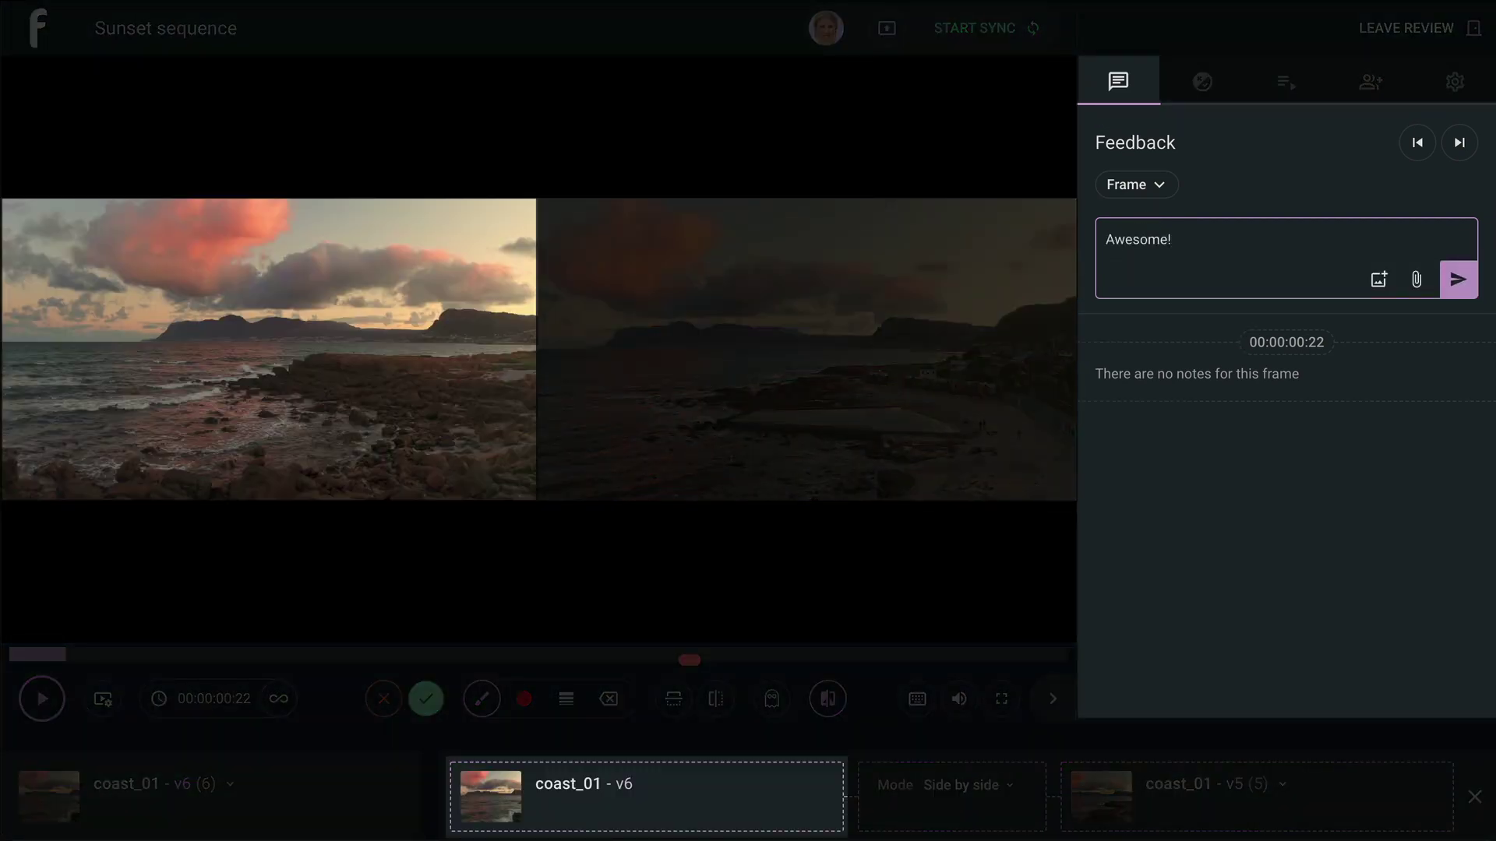
pyautogui.press('Return')
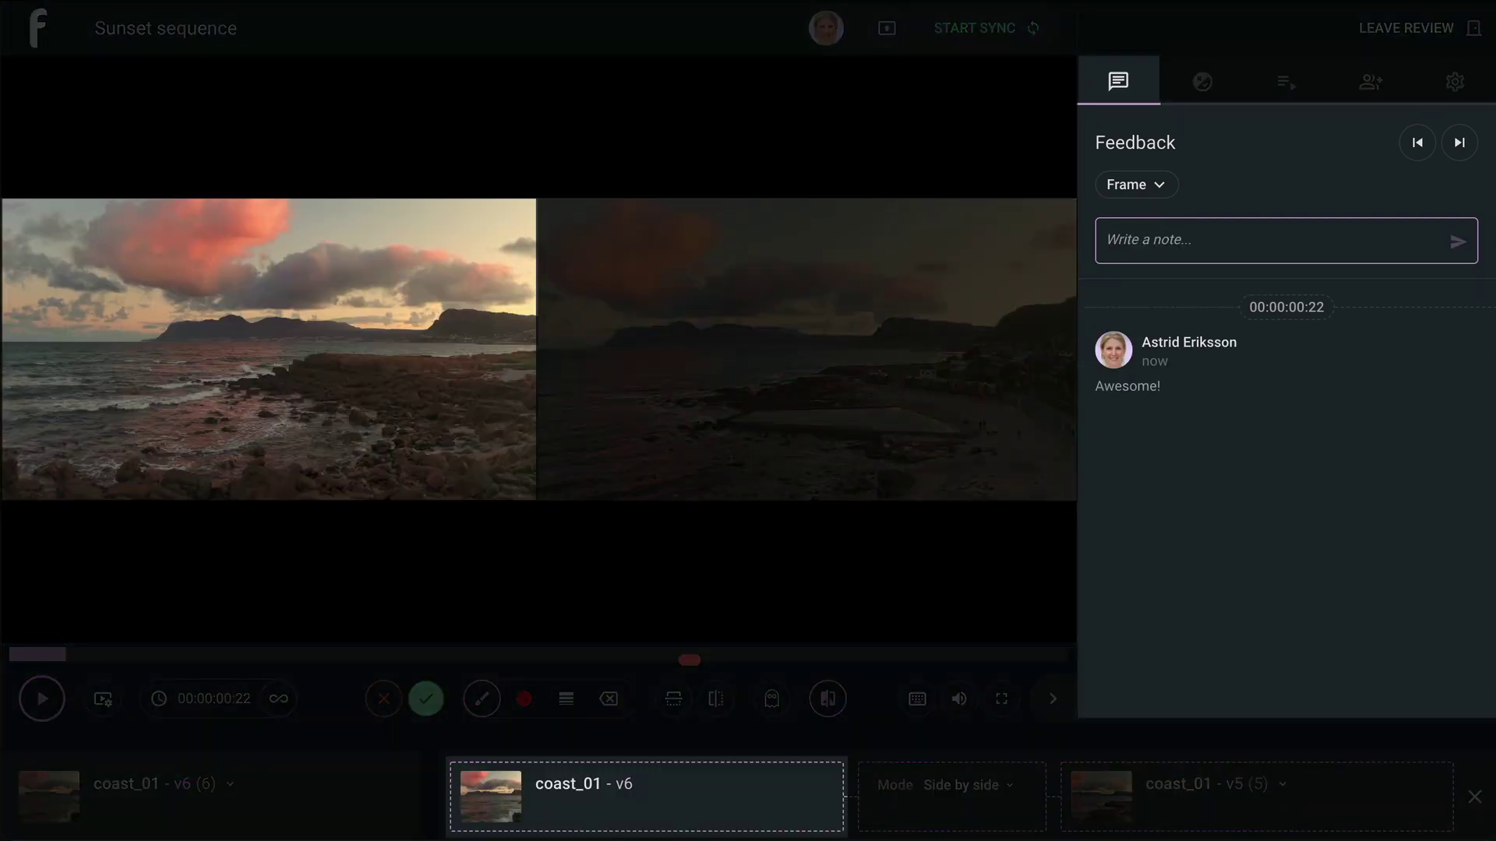
pyautogui.moveTo(226, 286)
pyautogui.mouseDown()
pyautogui.moveTo(224, 362)
pyautogui.moveTo(267, 309)
pyautogui.moveTo(234, 285)
pyautogui.mouseUp()
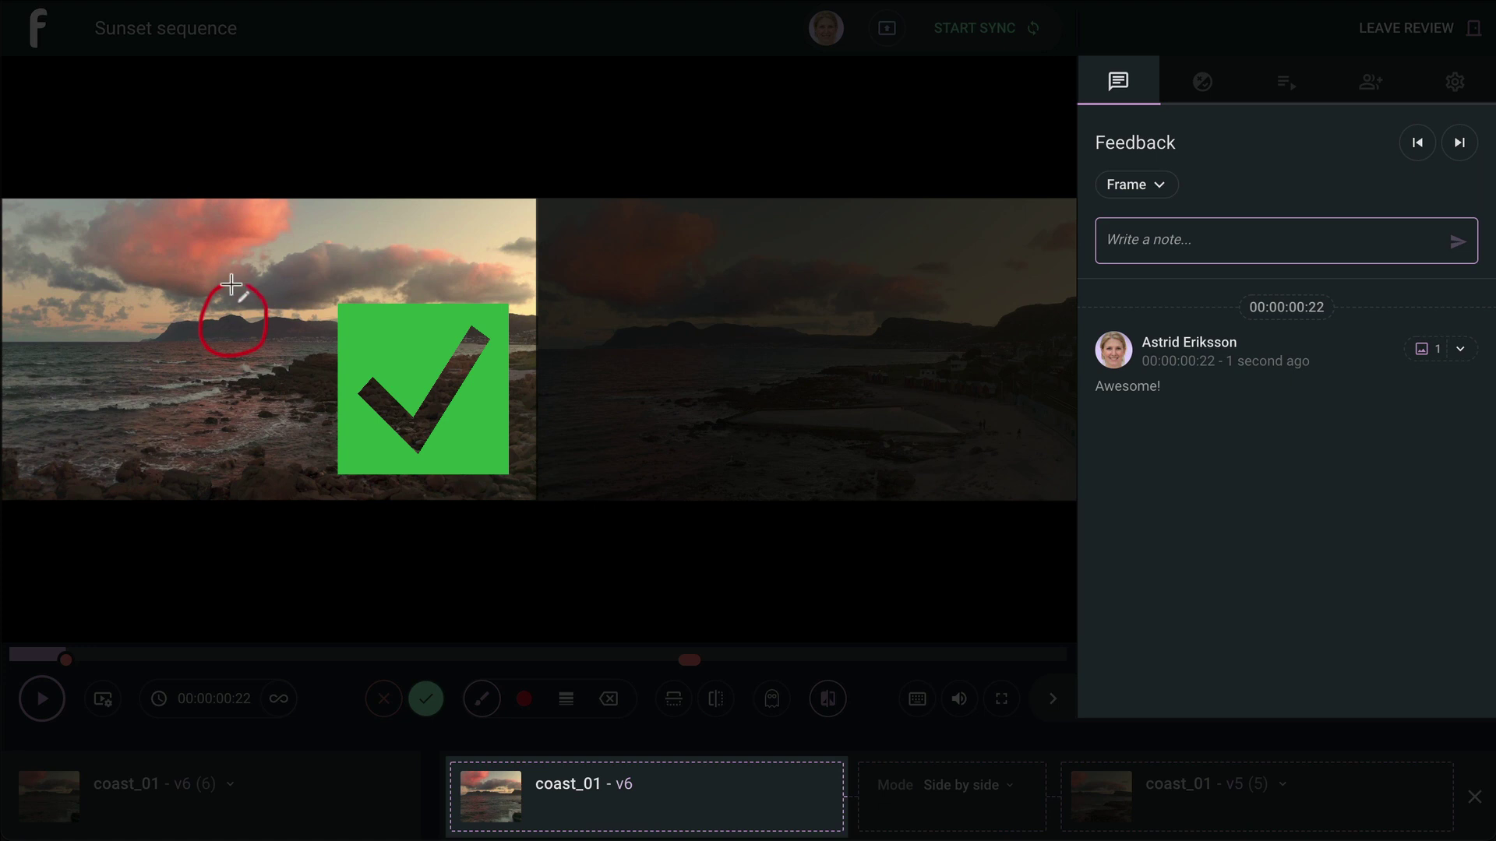
pyautogui.click(639, 337)
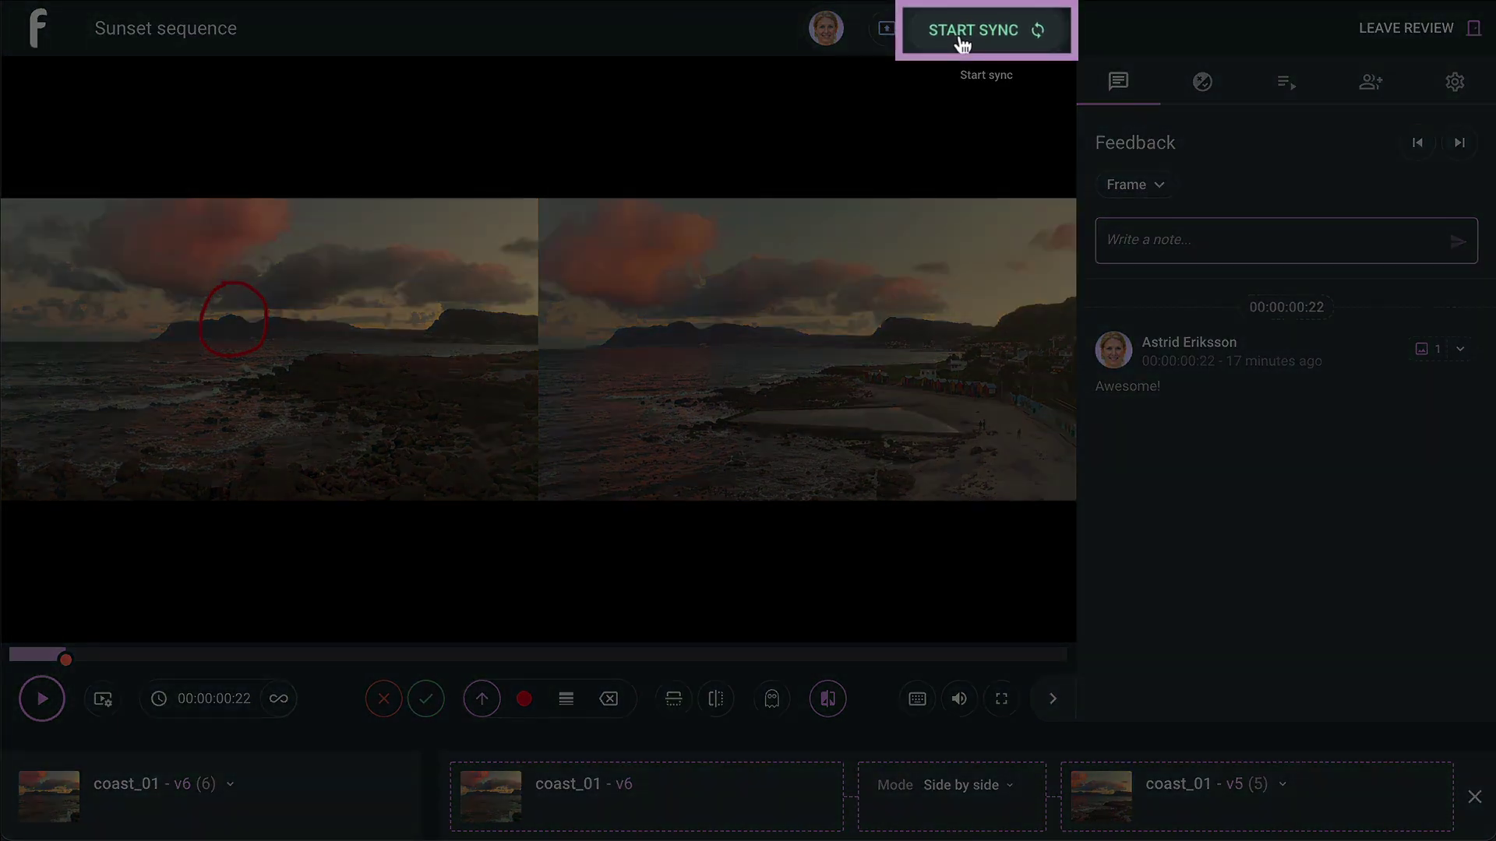
# Start a sync session and post the note "yay!" on the frame at 00:00:04:17.
pyautogui.click(963, 43)
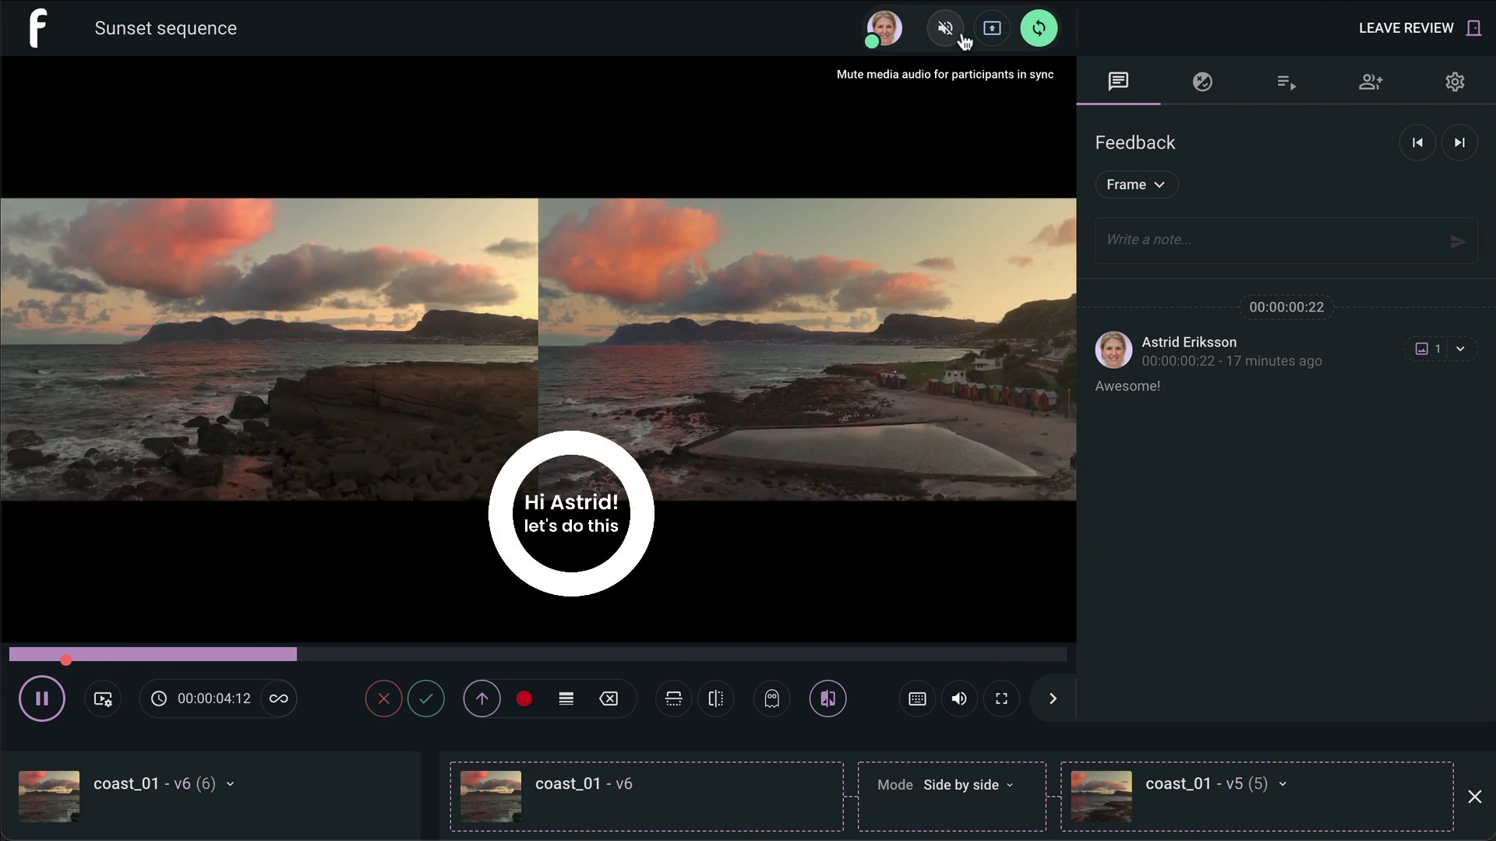
pyautogui.click(1205, 246)
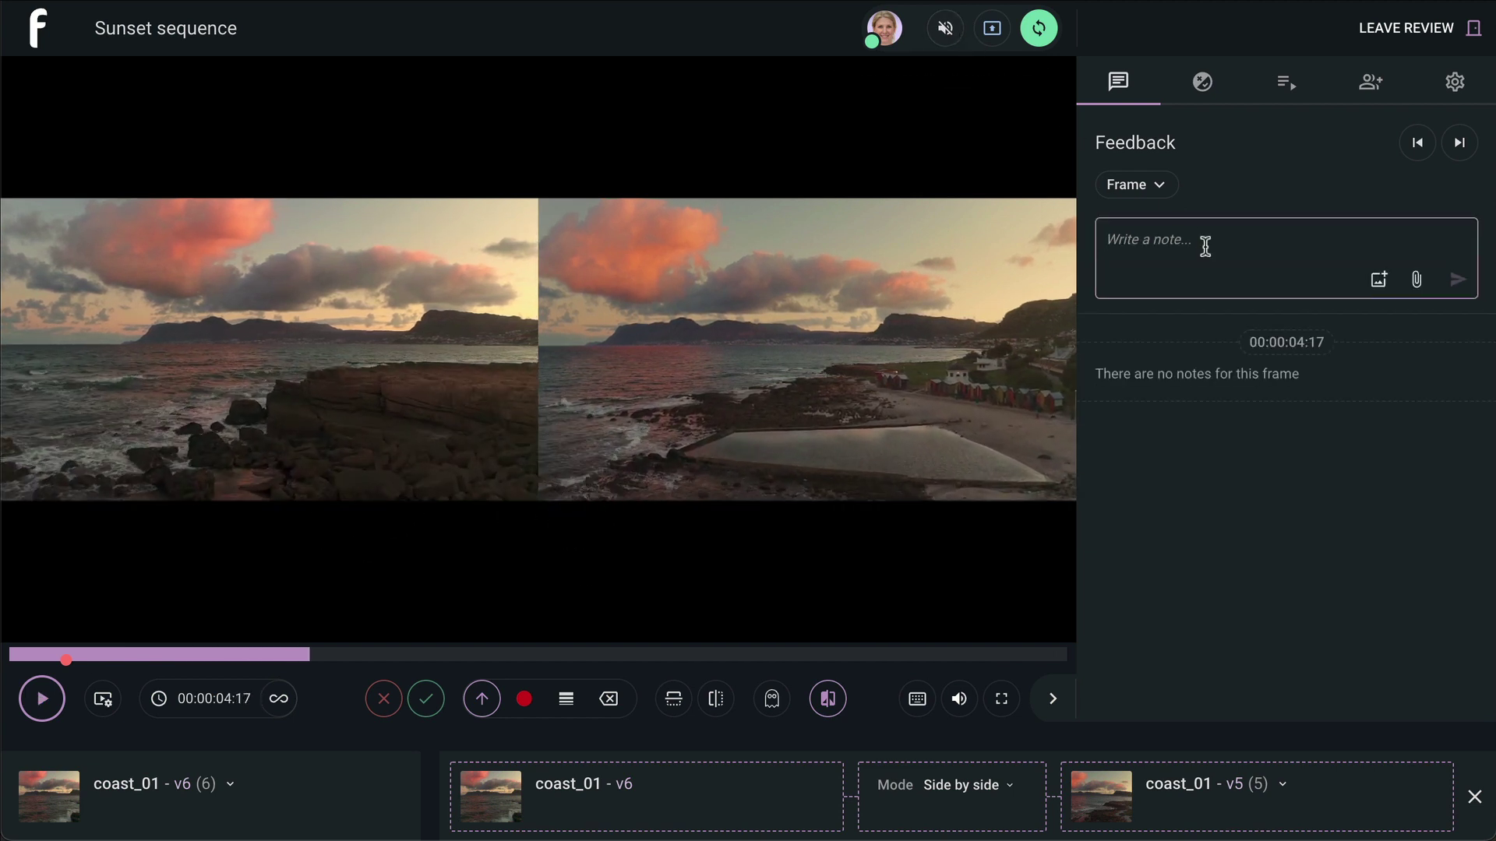
pyautogui.write('yay!')
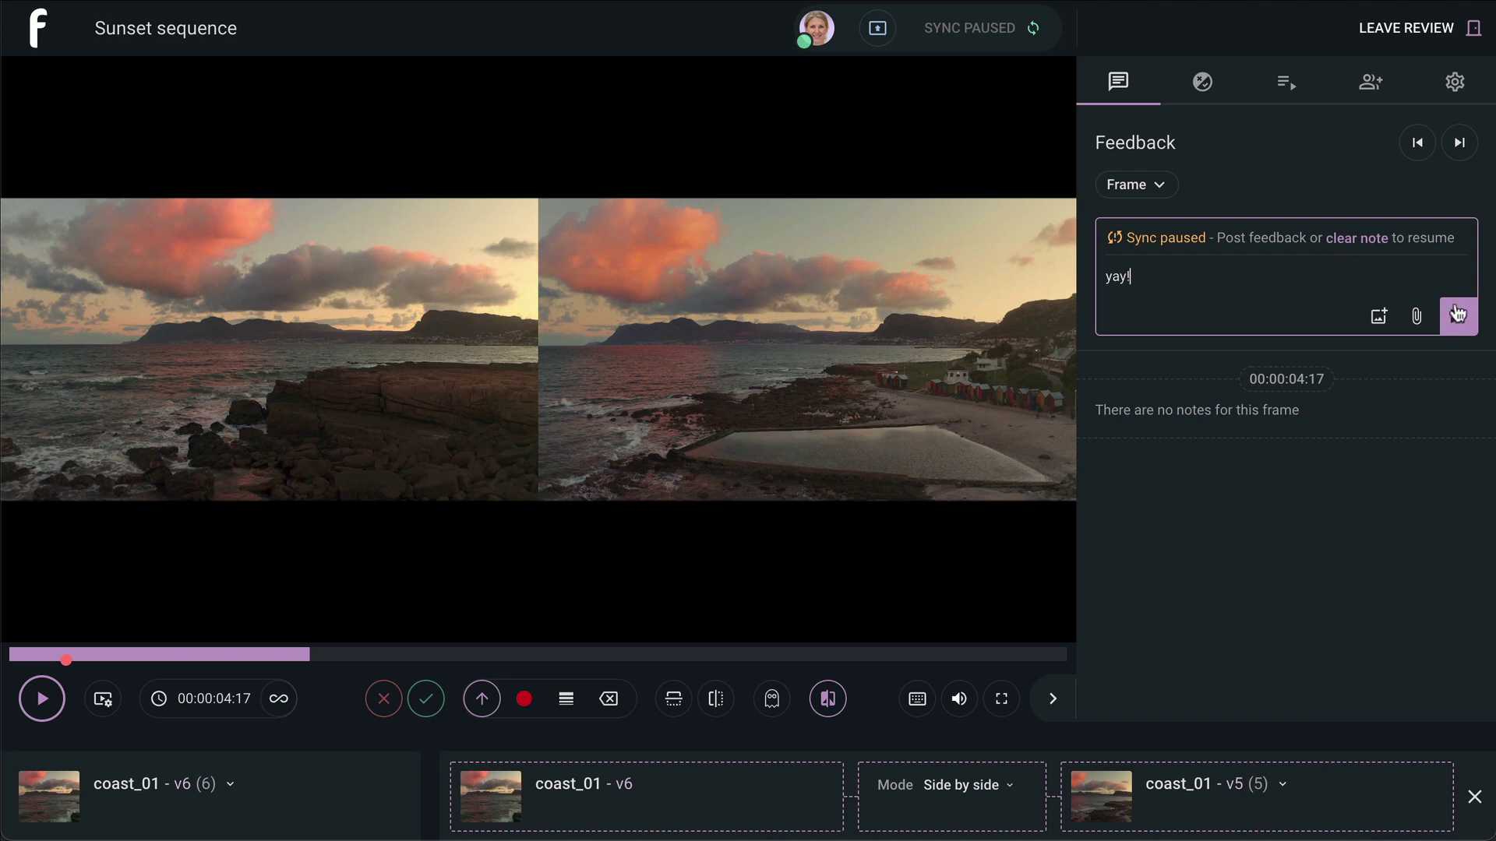
pyautogui.click(1457, 314)
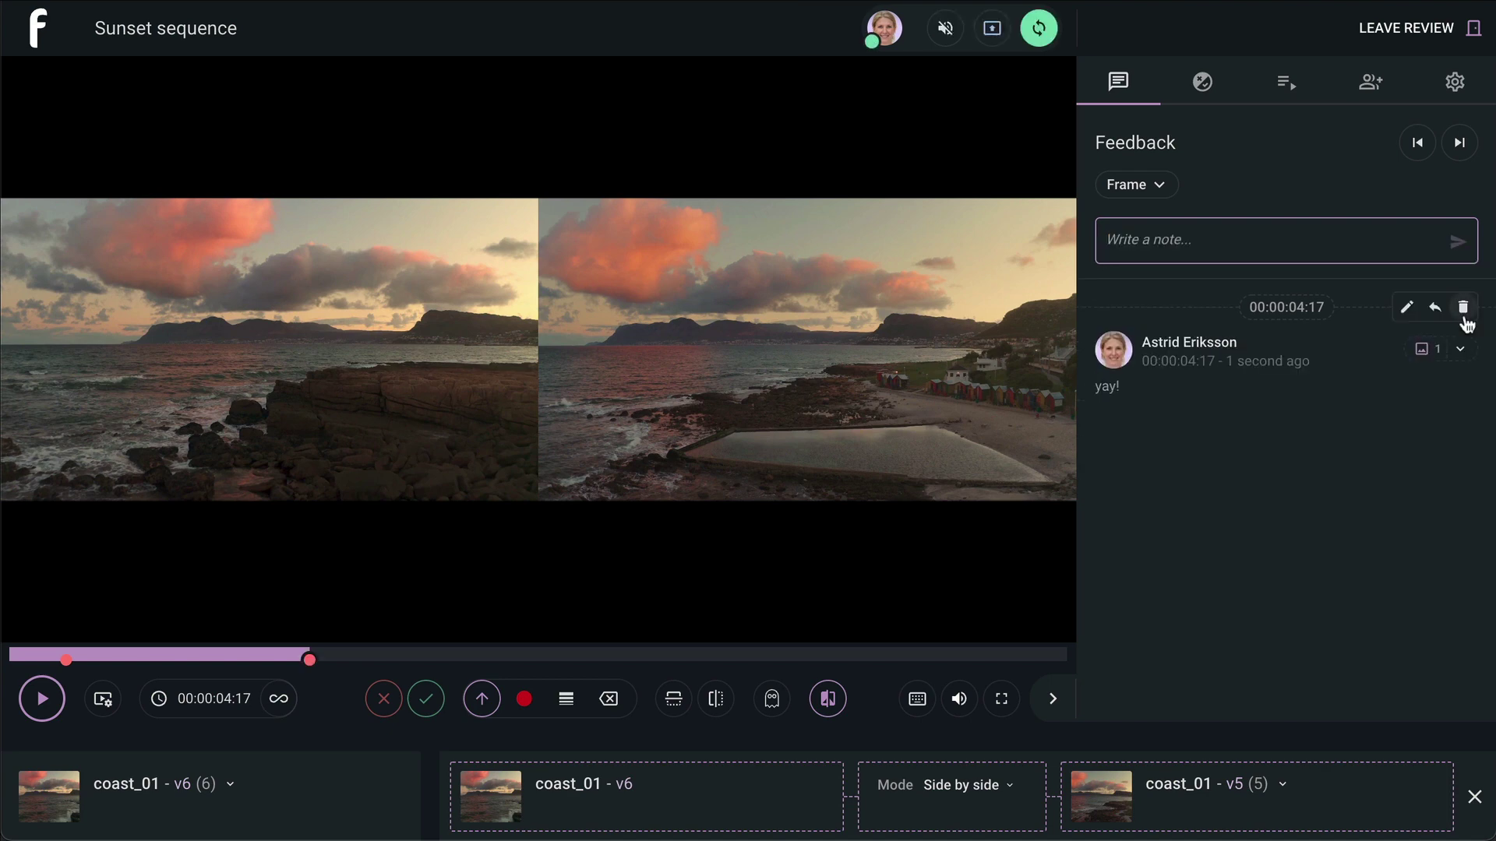